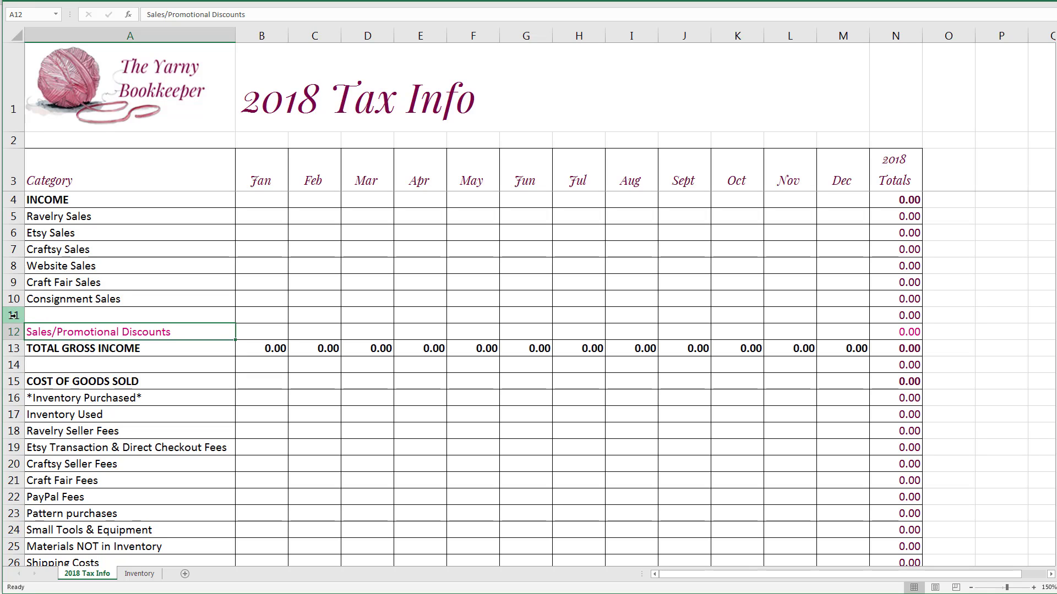
Copy blank row 11 and paste it over the Sales/Promotional Discounts row, row 12
left_click(13, 315)
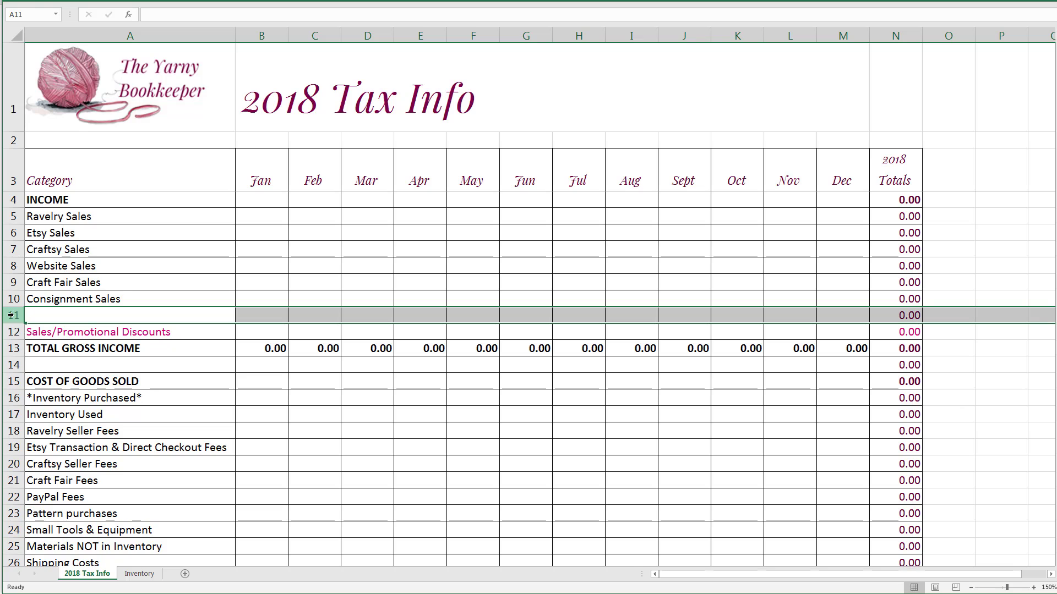
right_click(12, 315)
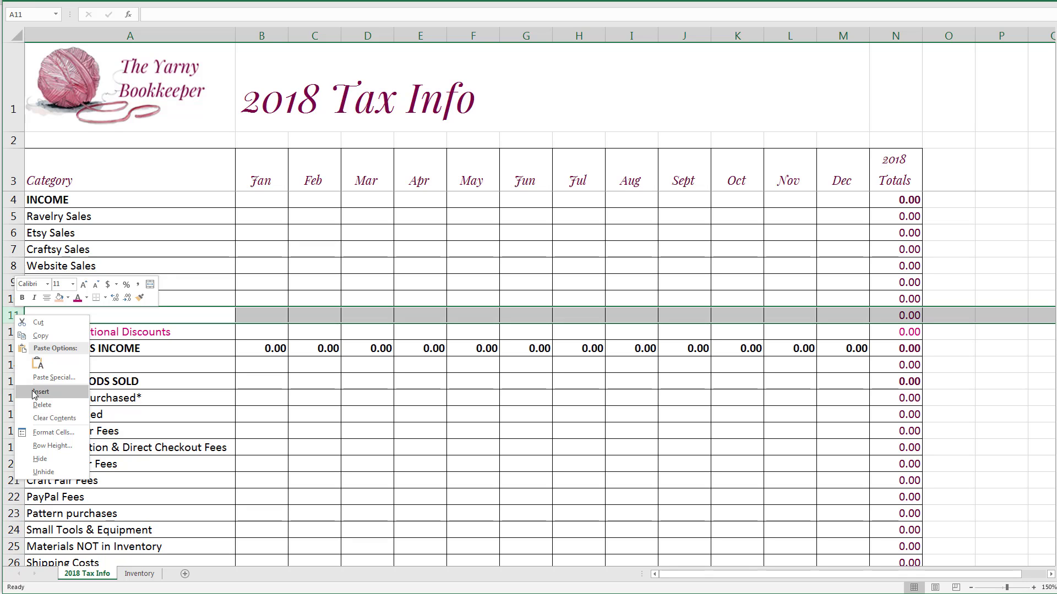
left_click(34, 338)
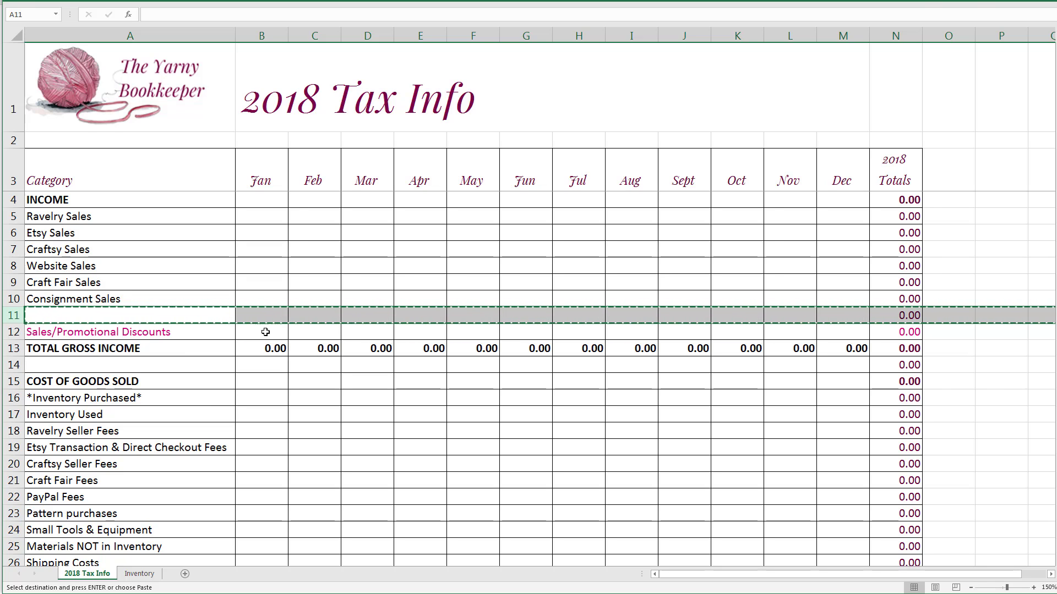
left_click(13, 332)
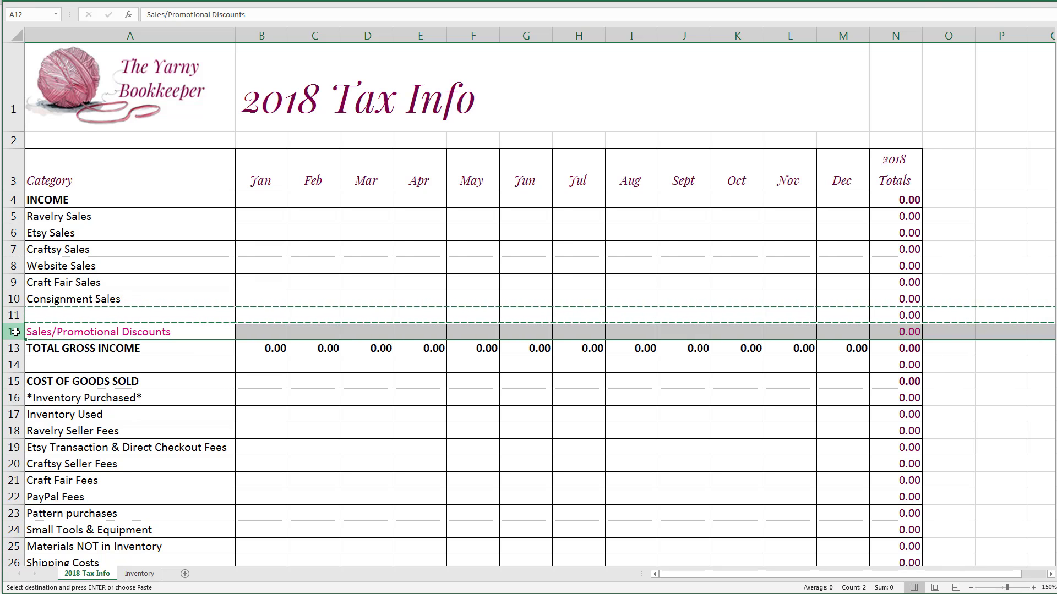
right_click(14, 331)
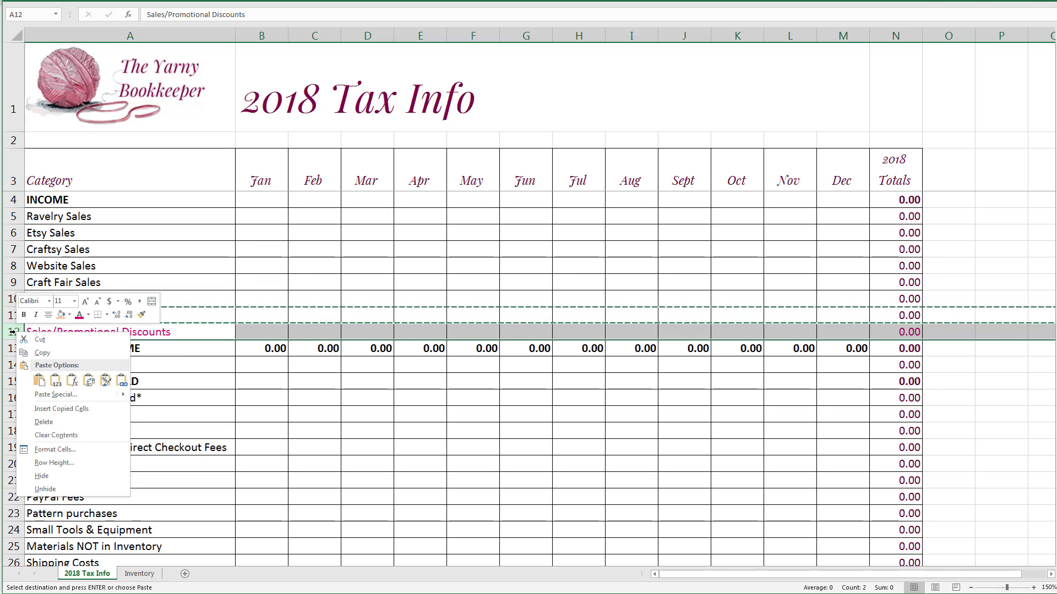
left_click(38, 381)
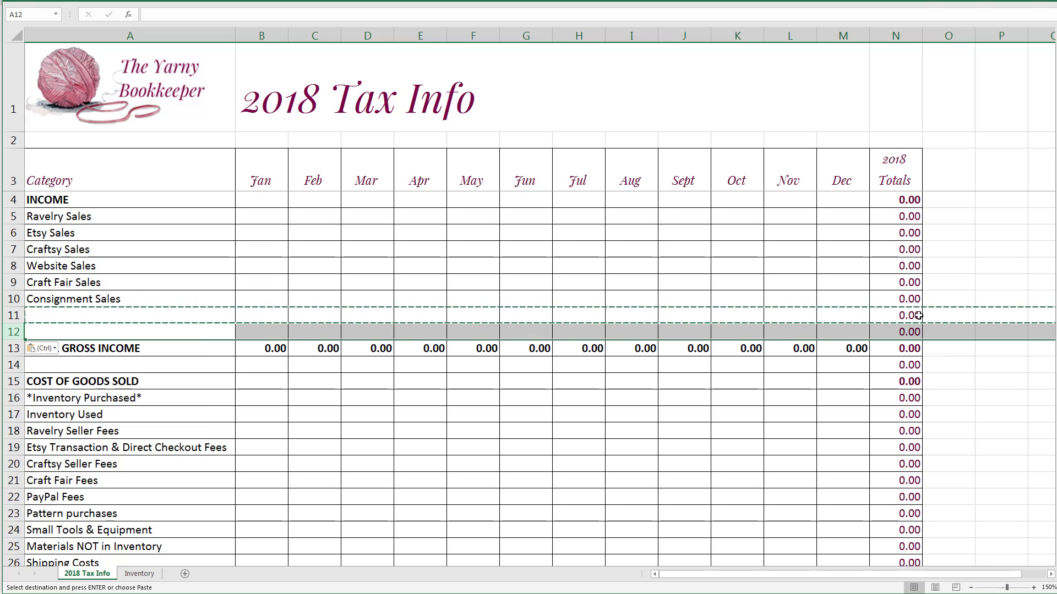
right_click(20, 335)
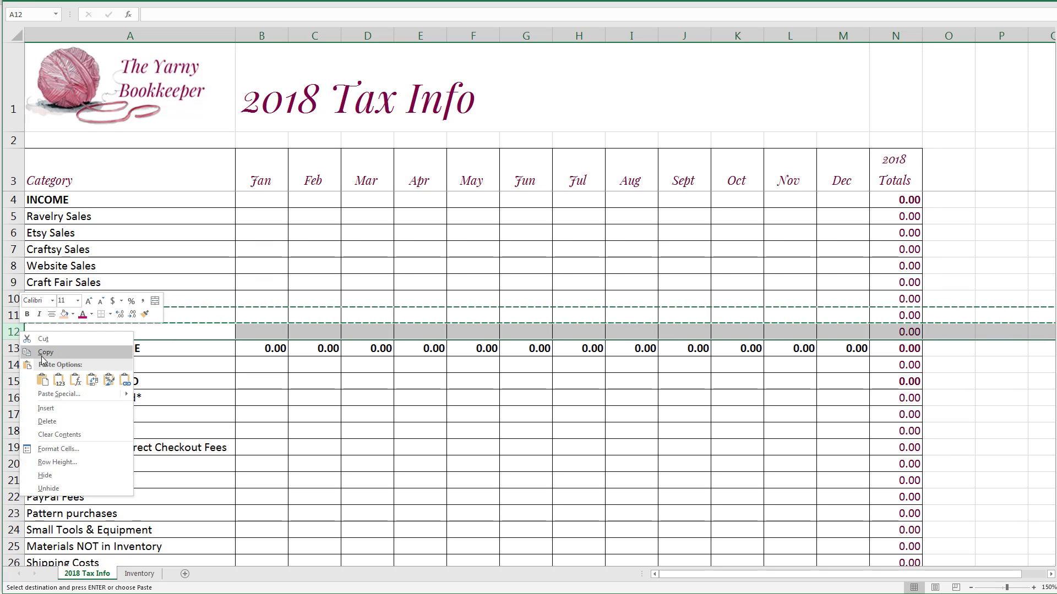
left_click(42, 379)
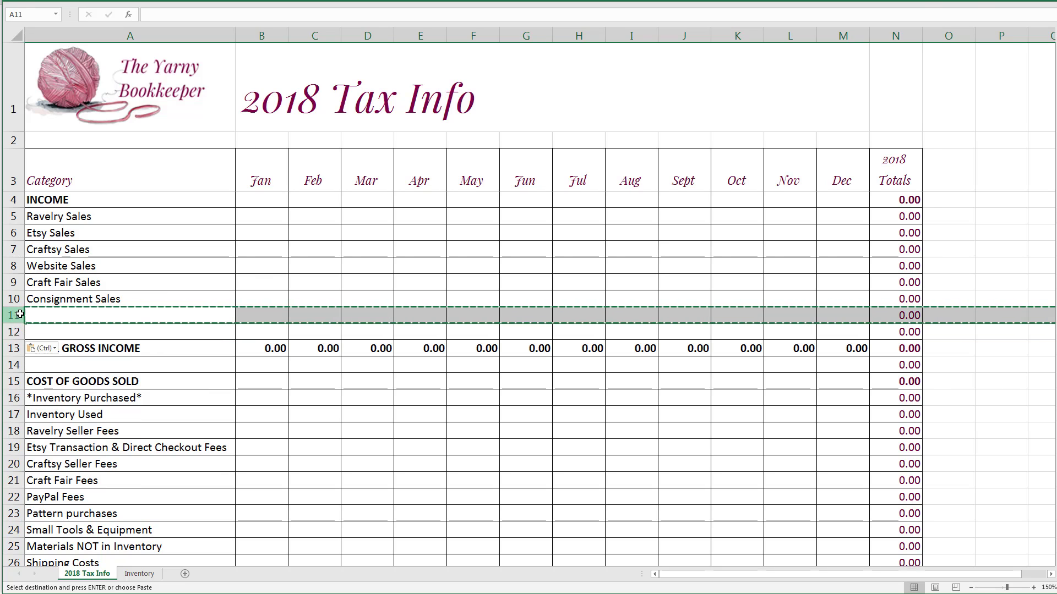
Repeat copying blank row 11 onto row 12 and clear the copy selection
right_click(20, 315)
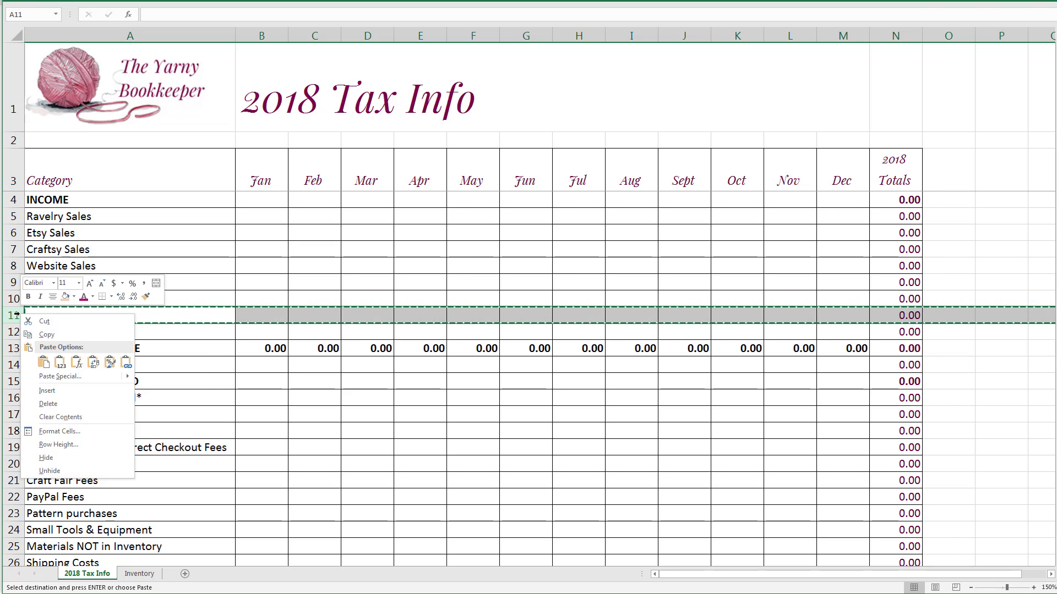
left_click(40, 335)
left_click(20, 332)
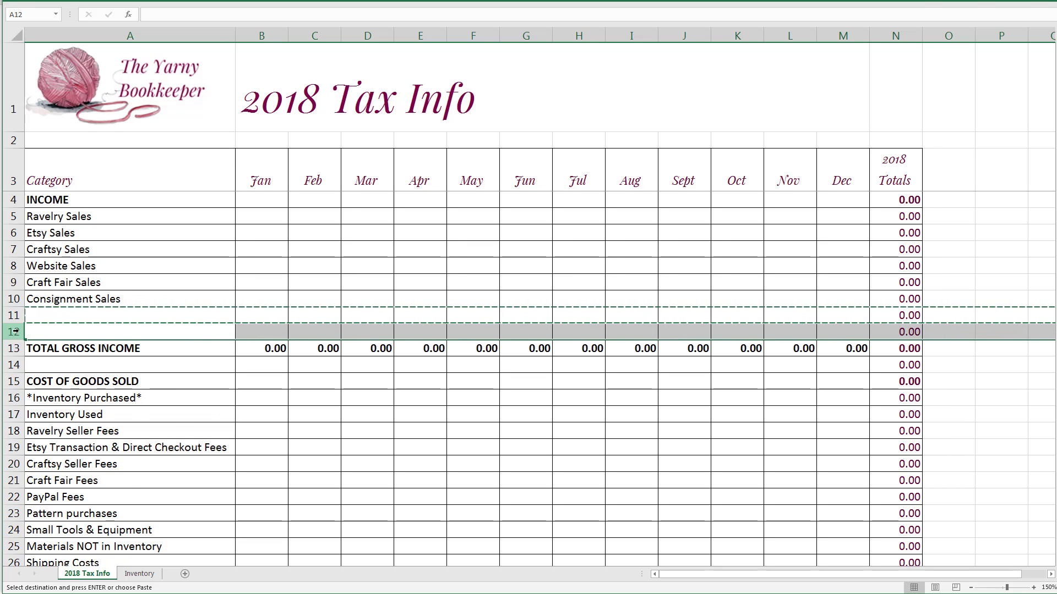
right_click(15, 331)
left_click(44, 380)
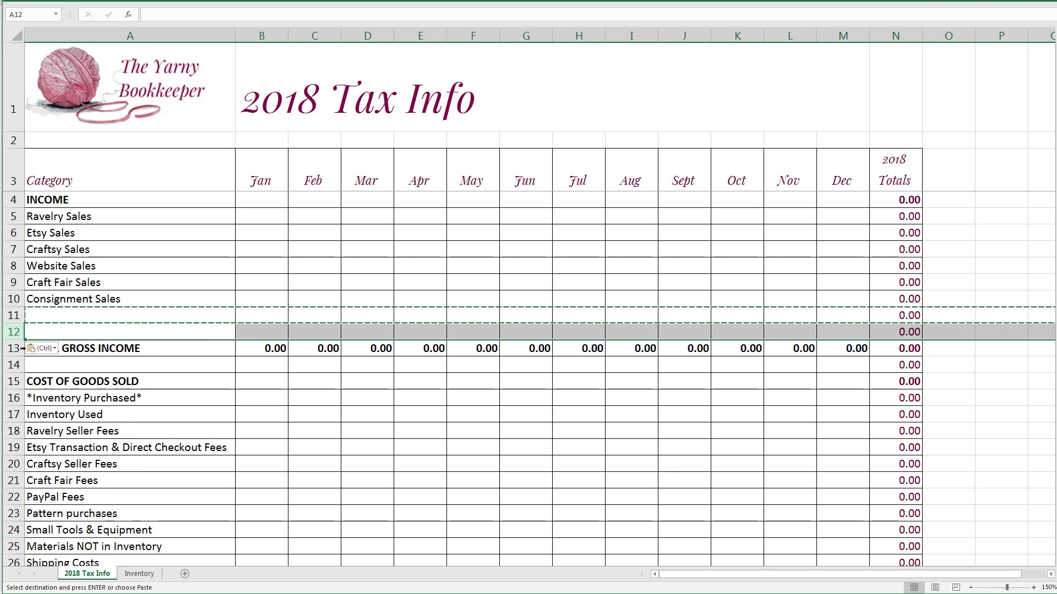
left_click(1007, 442)
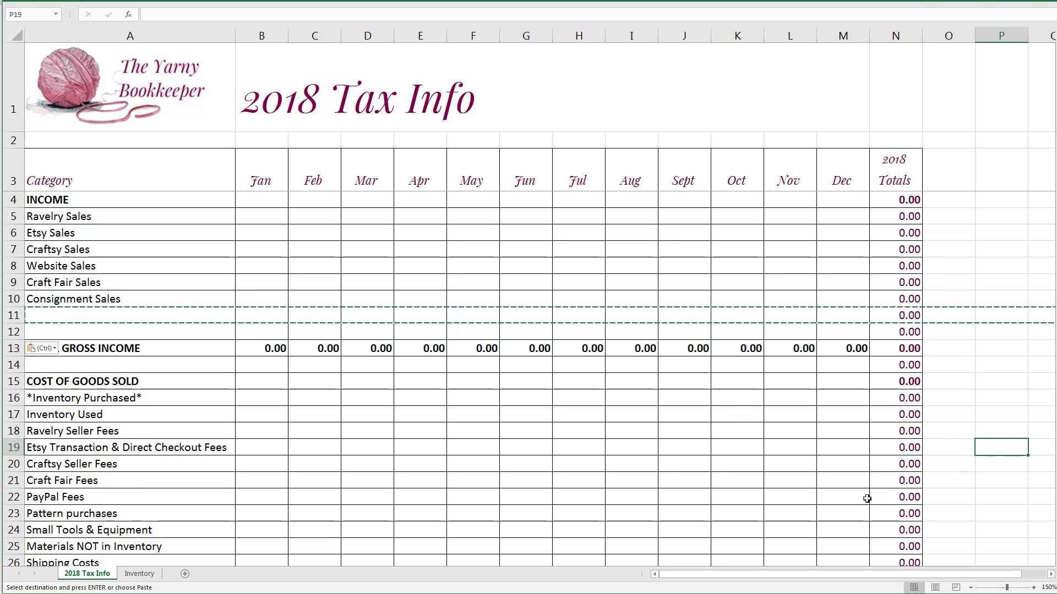
key("Escape")
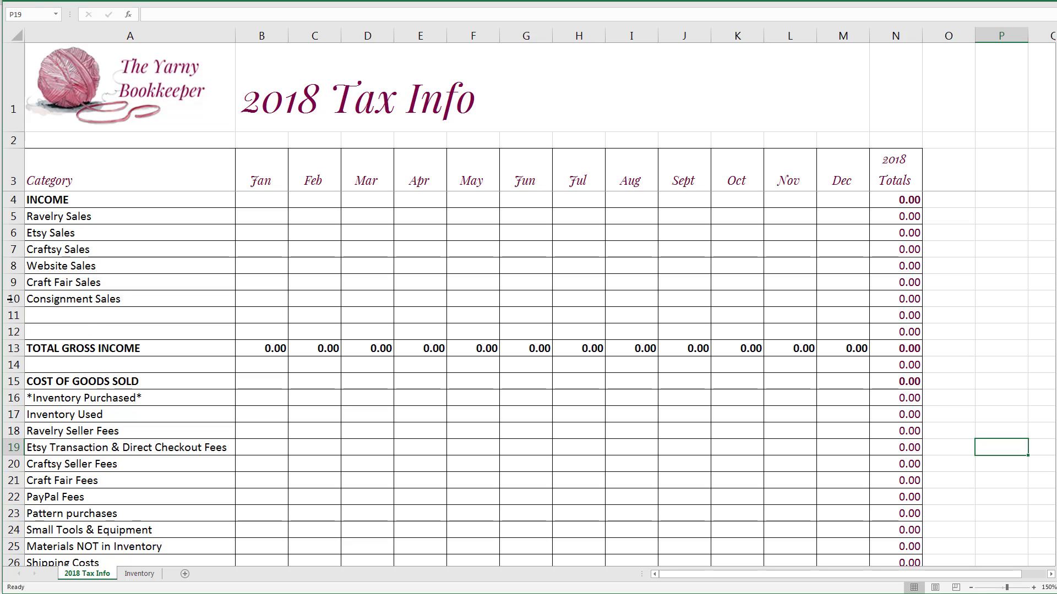
Copy row 11 once more, paste it over row 12 and end copy mode
left_click(10, 315)
right_click(11, 317)
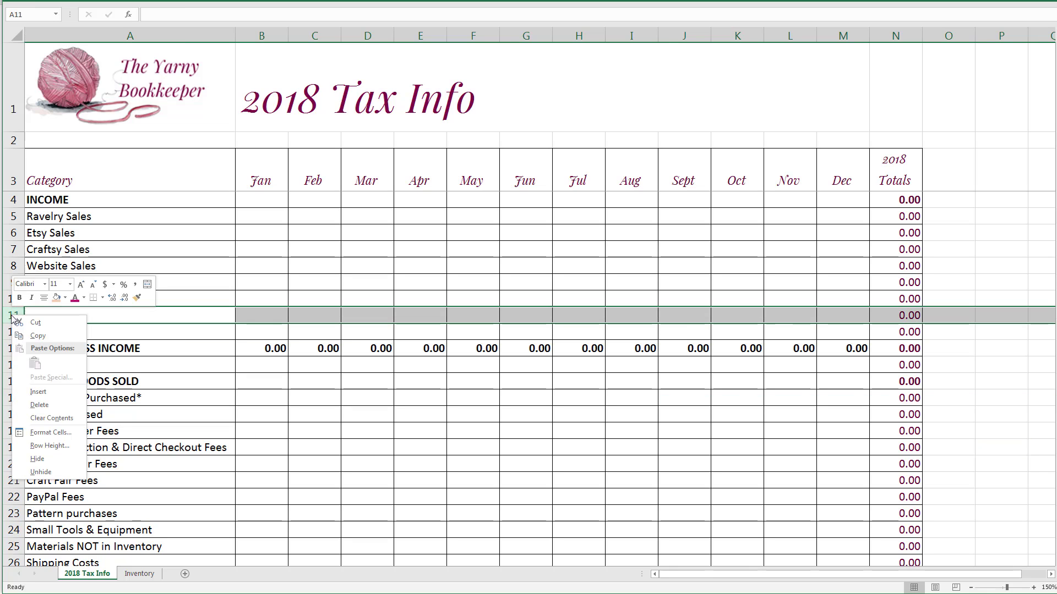
left_click(38, 336)
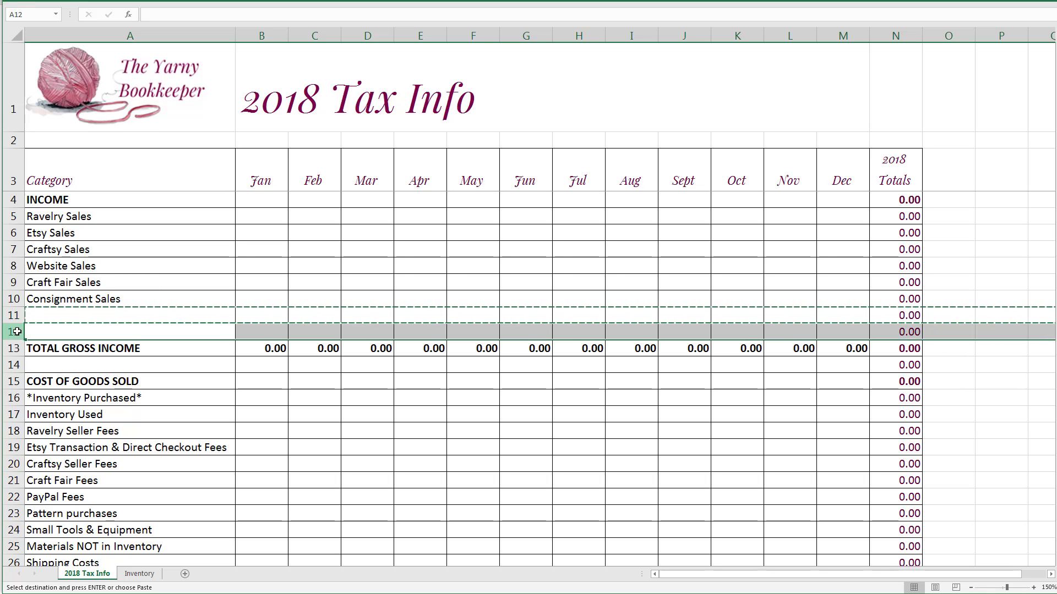
right_click(17, 331)
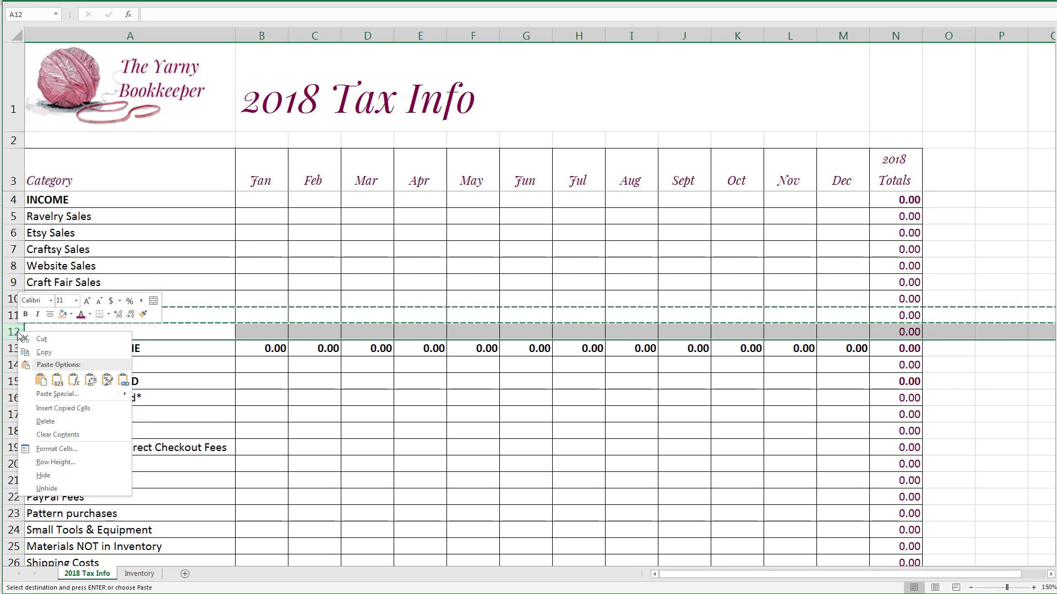
left_click(42, 381)
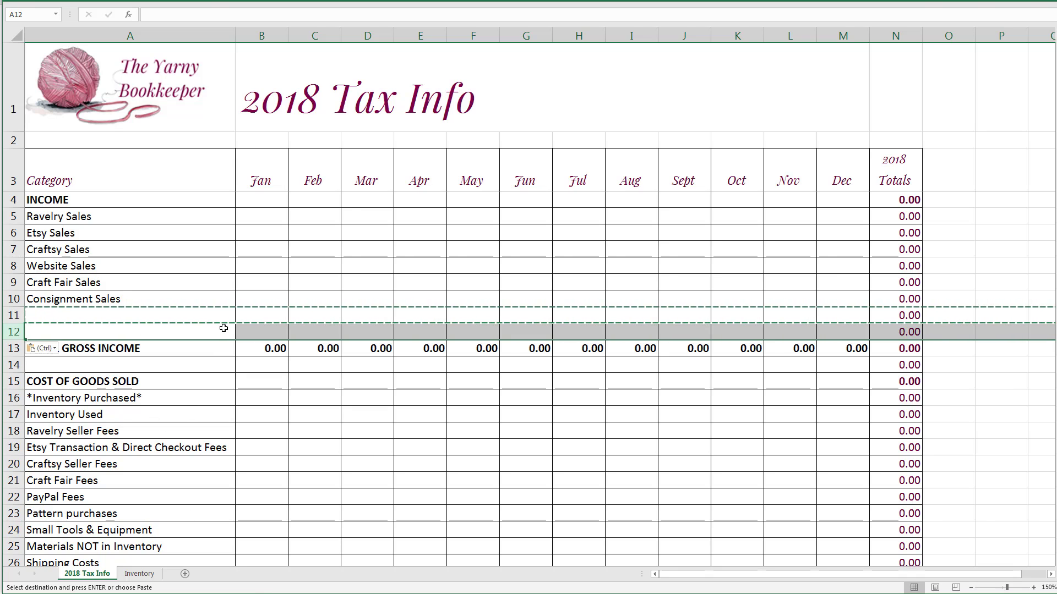
key("Escape")
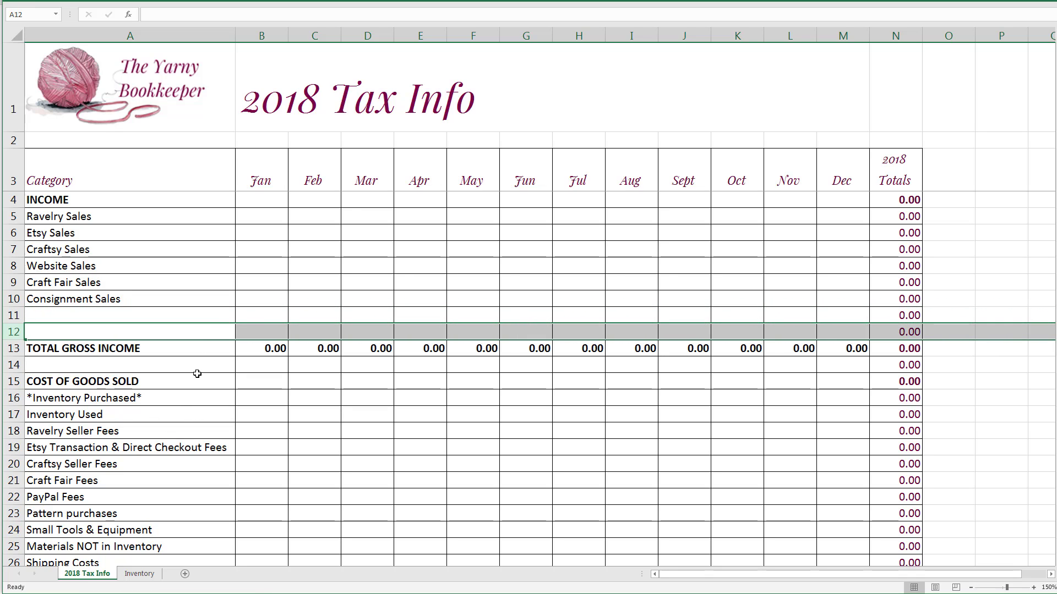
Change the font colour of the whole of row 12 to pink and select cell A12
left_click(50, 334)
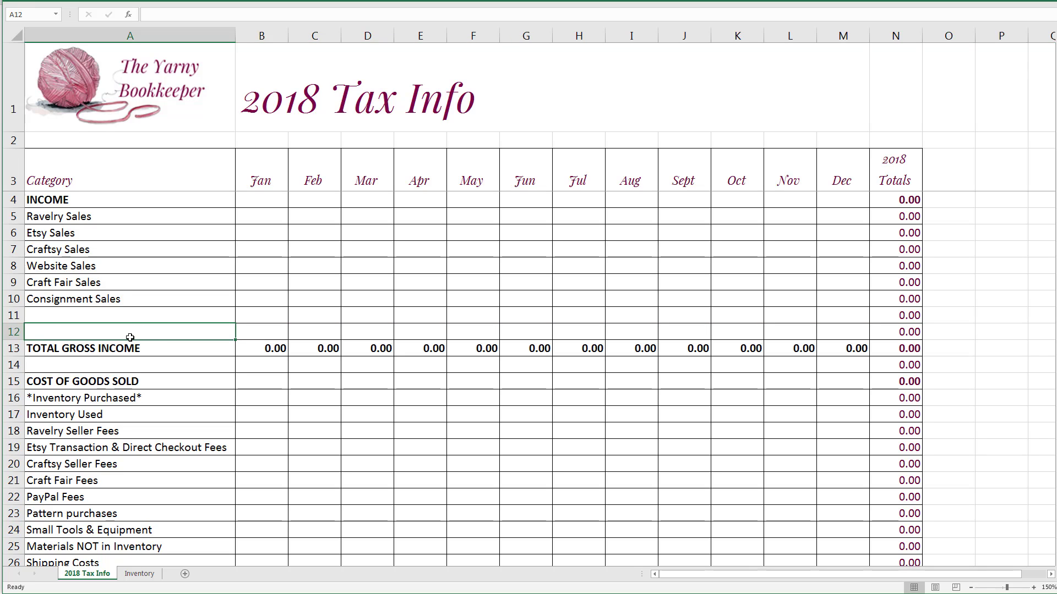
left_click(15, 333)
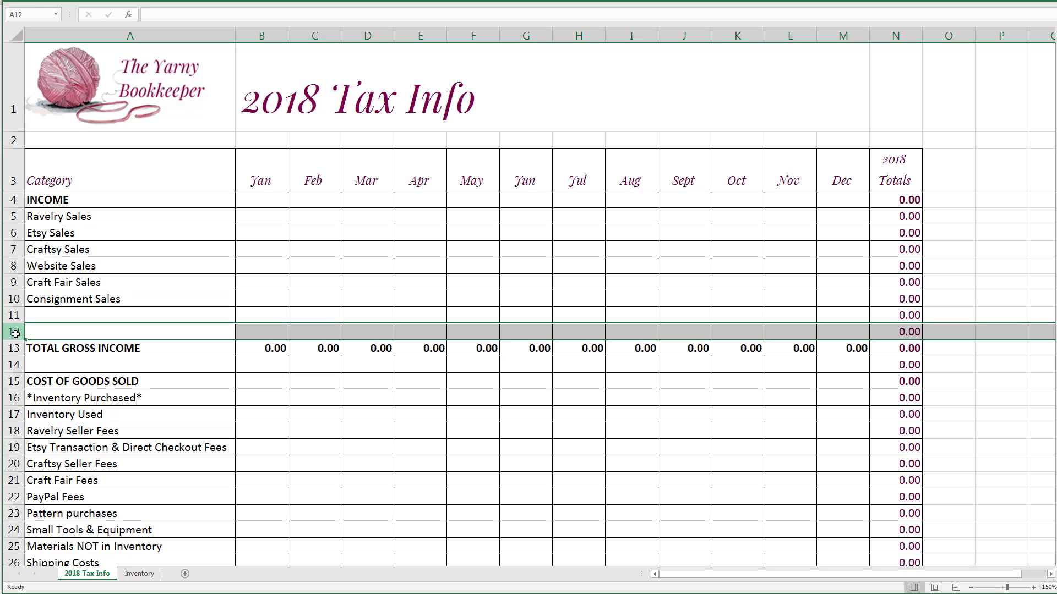
right_click(15, 333)
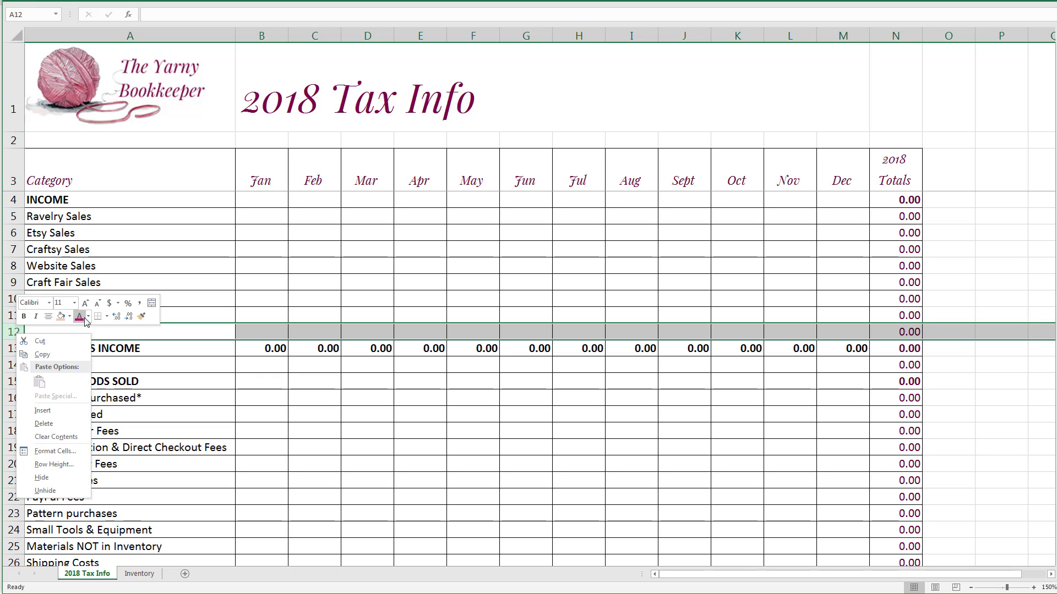
key("Escape")
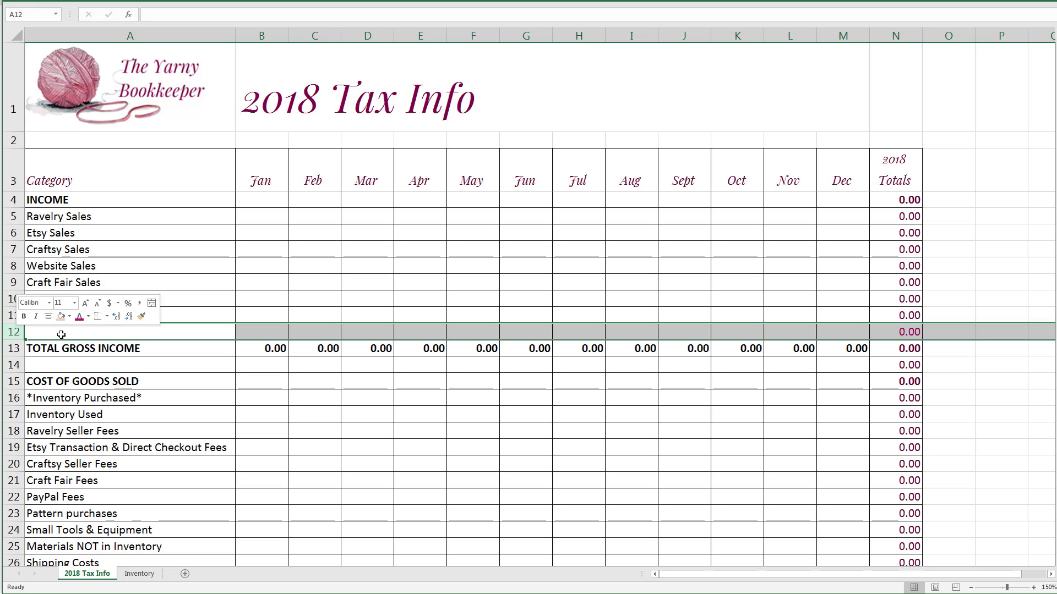
left_click(68, 335)
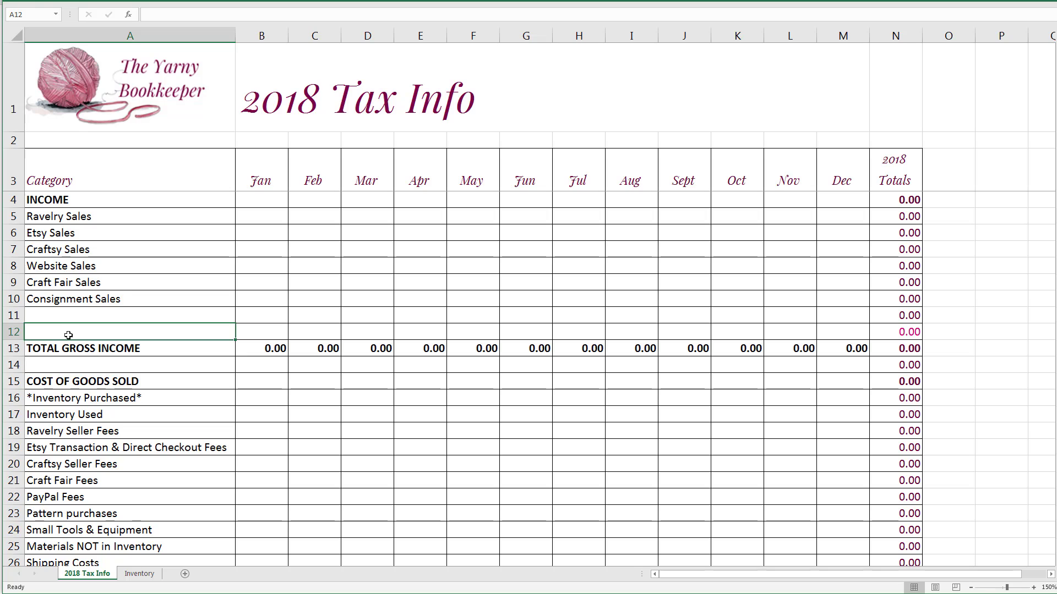
type("Sale")
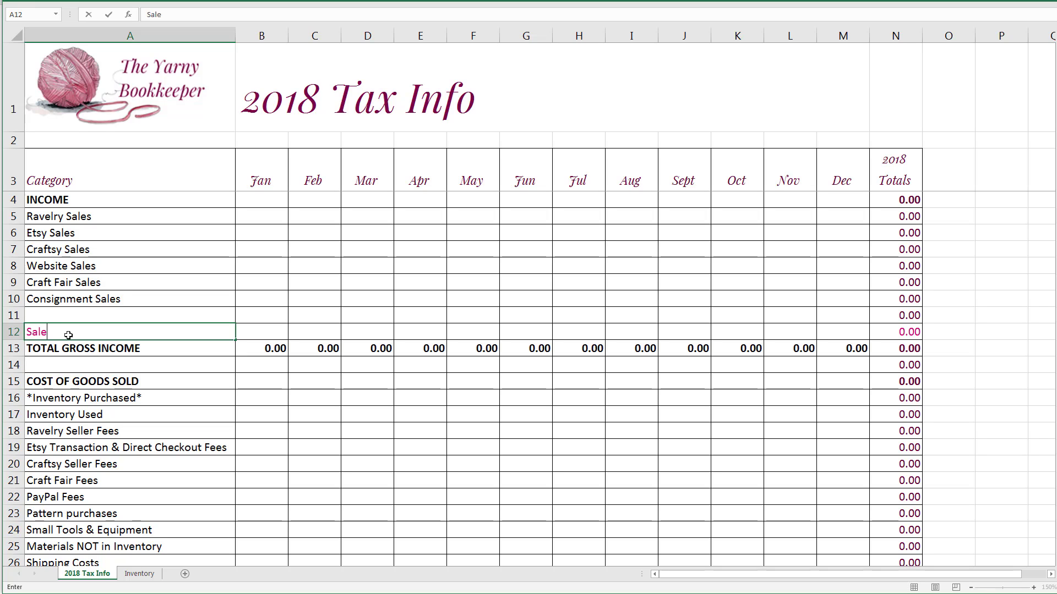
type("s/Promotional Dis")
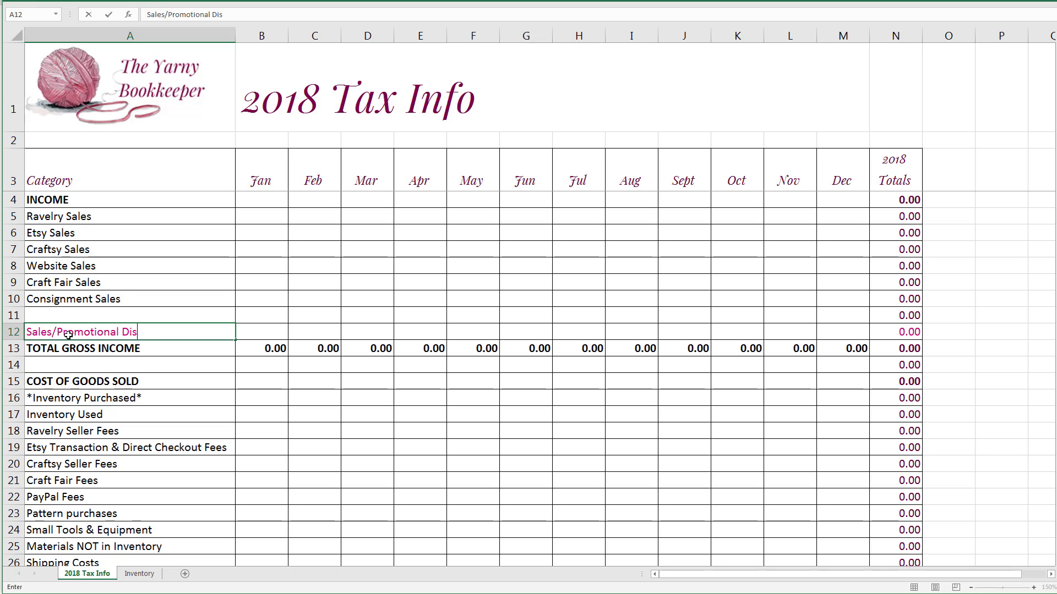
type("counts")
left_click_drag(1056, 99, 1056, 99)
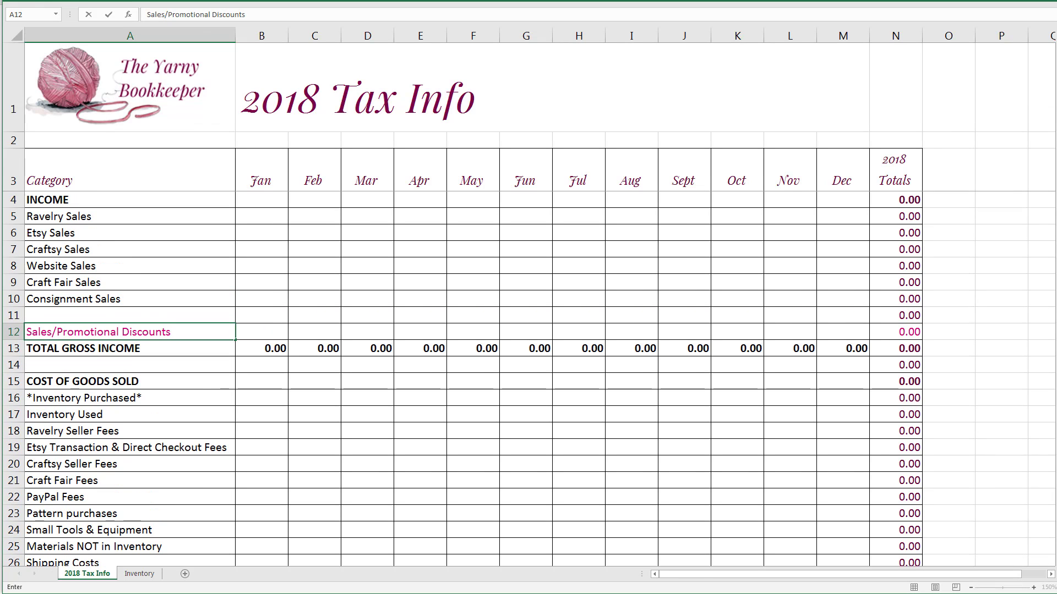
key("Escape")
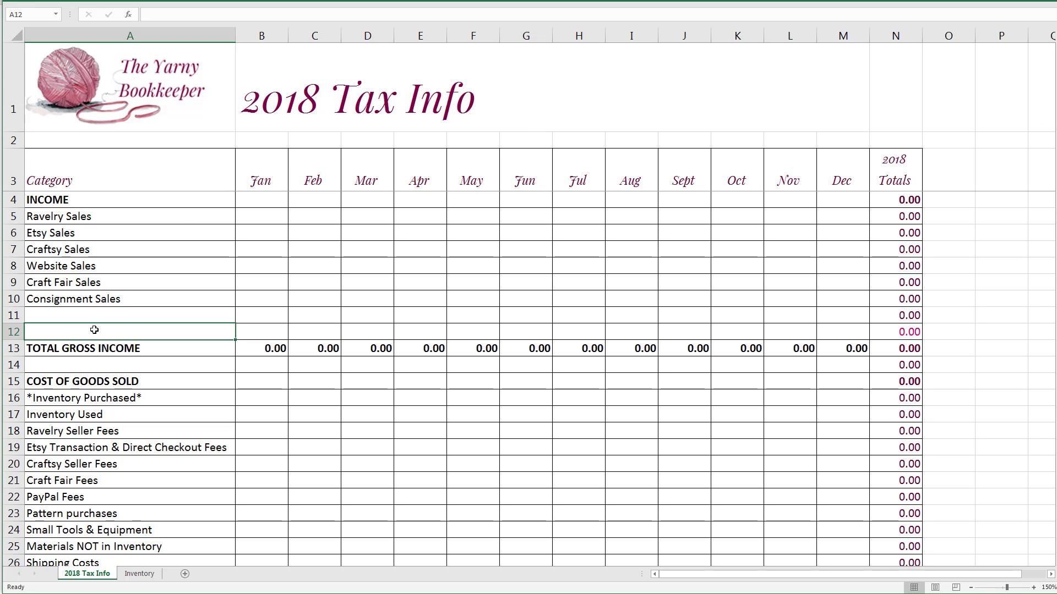
Enter "Sales/Promotional Discounts" as the category name in cell A12
type("Sales/")
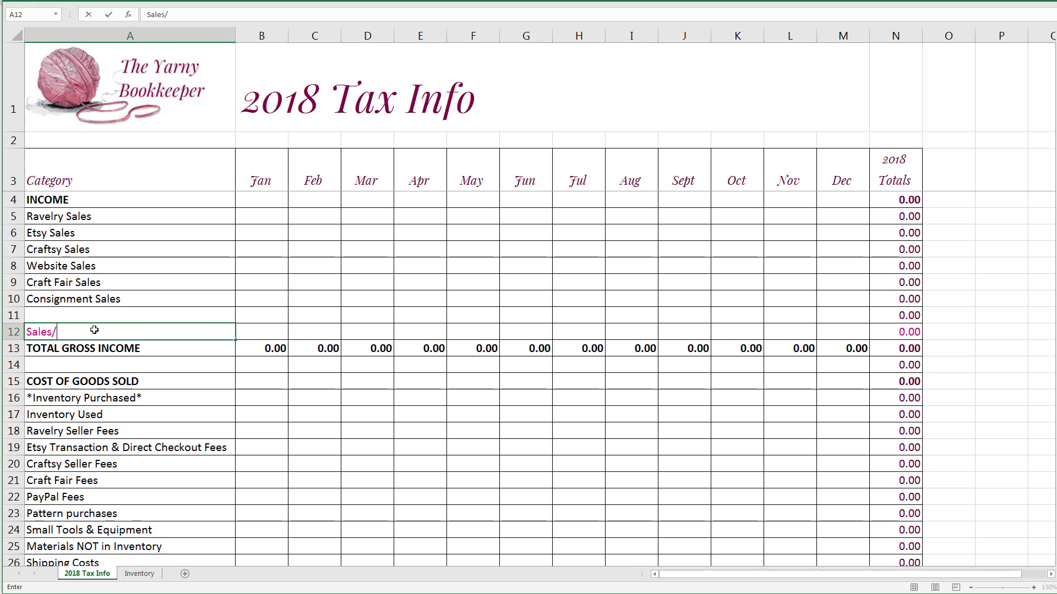
type("Promotional Discounts")
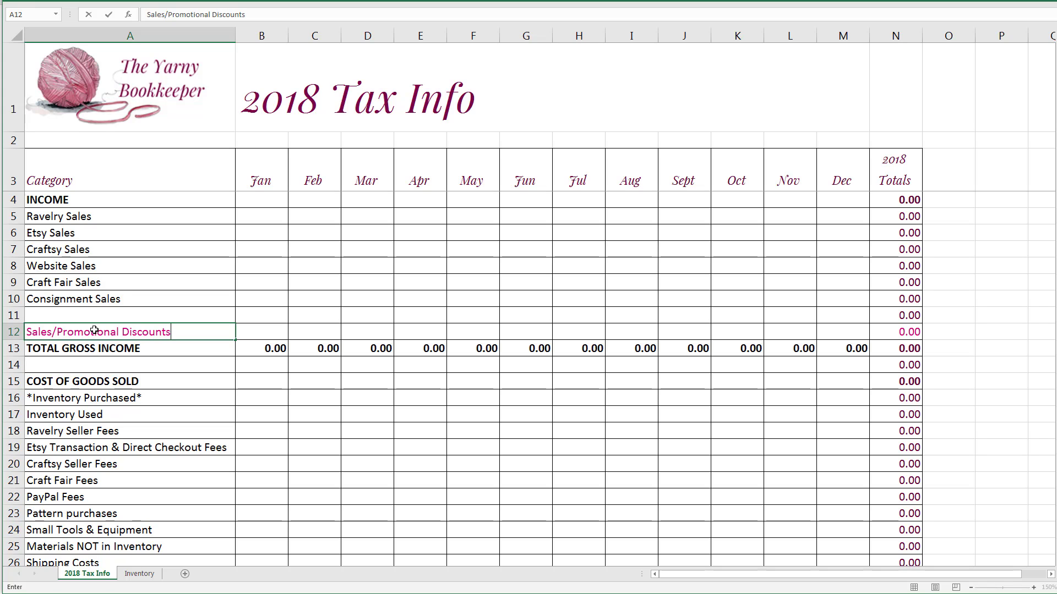
key("Return")
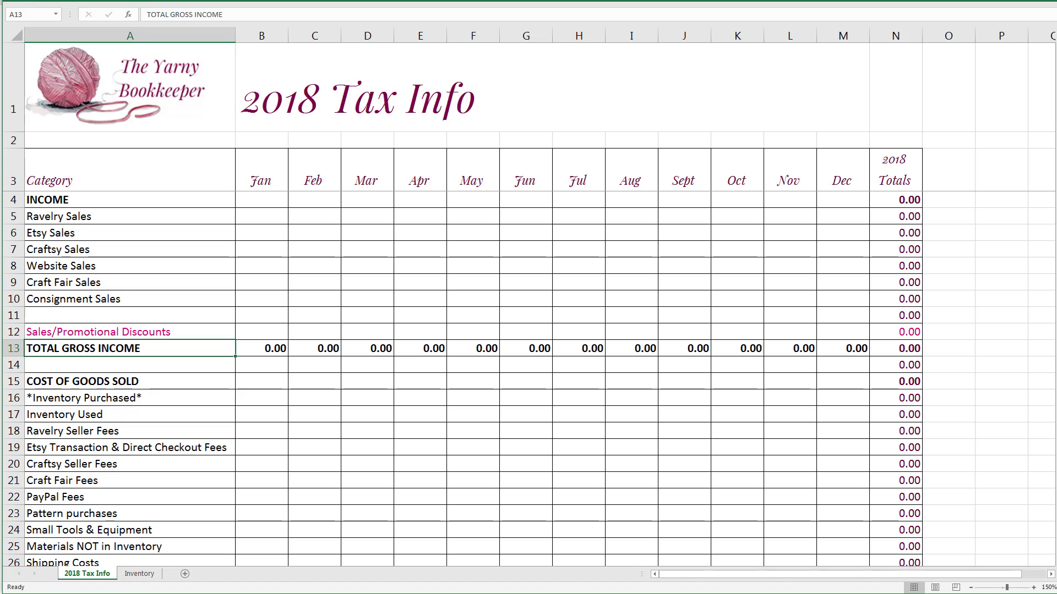
Review the Cost of Goods Sold categories and the spare blank rows beneath them on the 2018 Tax Info sheet
scroll(529, 380, "down", 1)
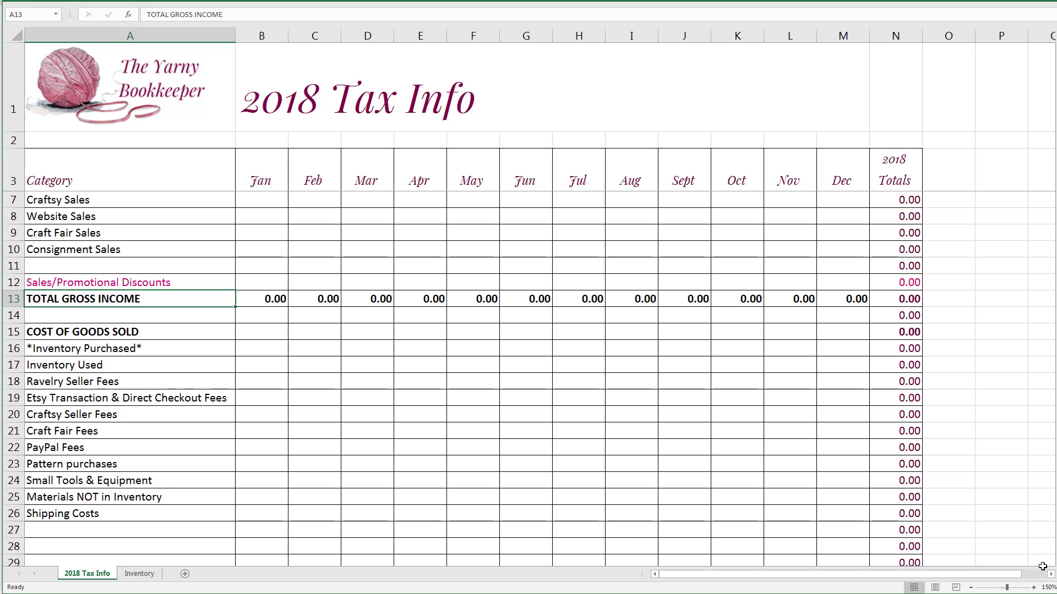
scroll(529, 379, "down", 2)
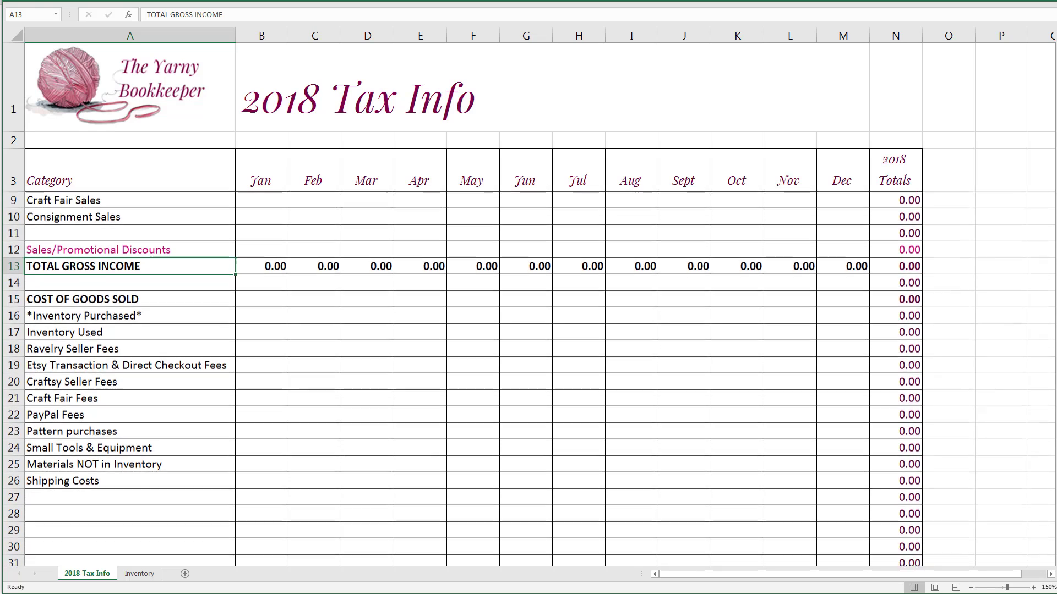
scroll(529, 378, "down", 2)
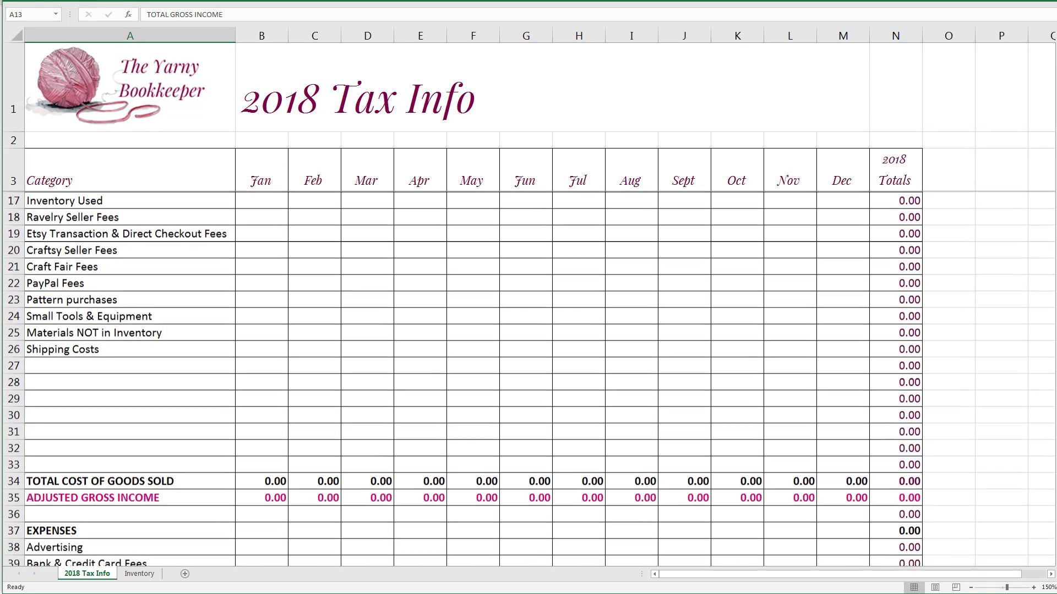
scroll(528, 379, "down", 2)
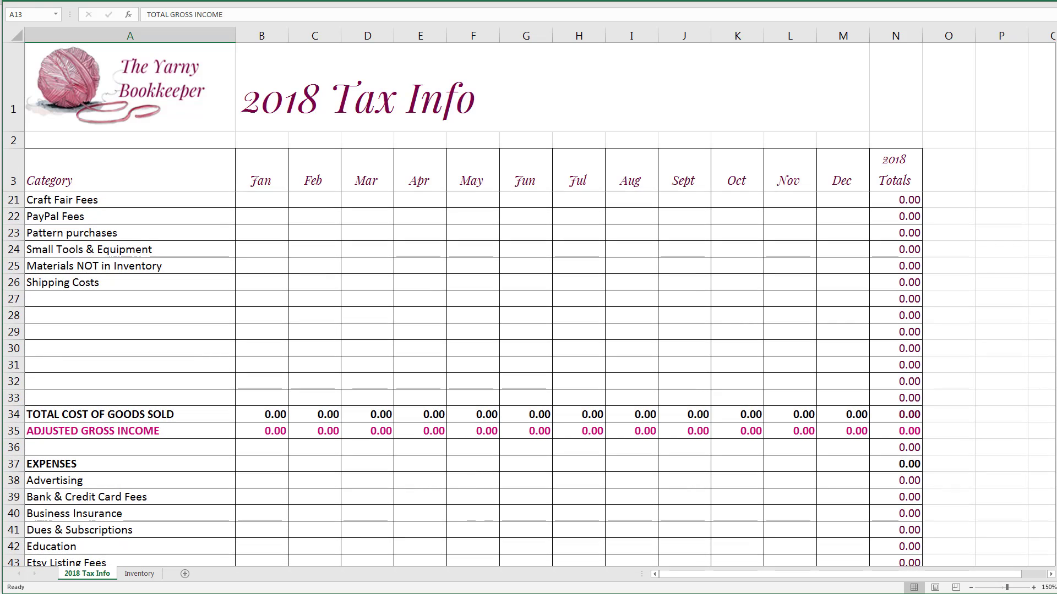
scroll(528, 378, "down", 1)
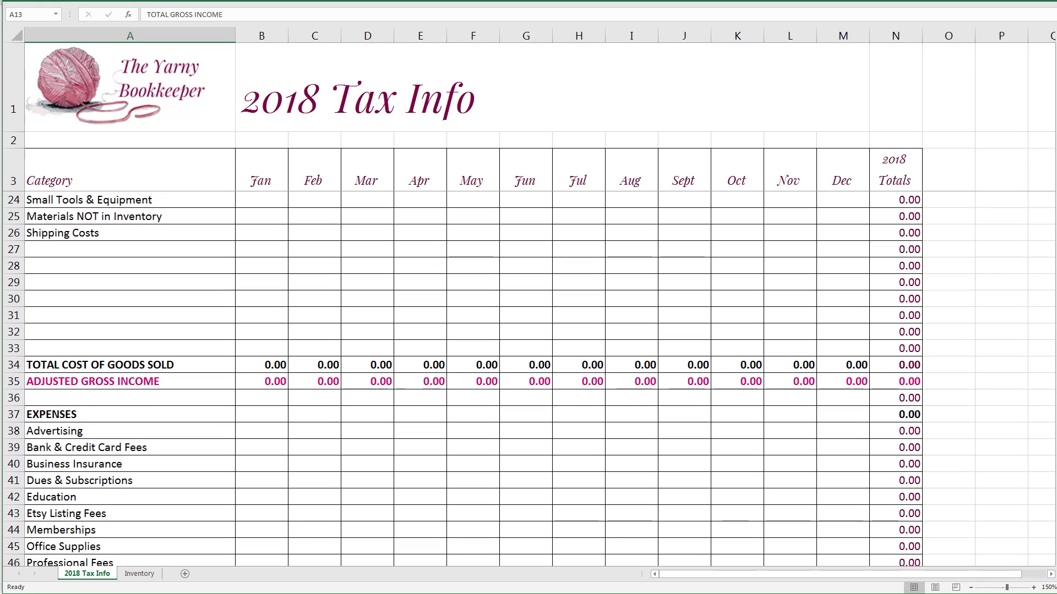
scroll(528, 379, "down", 2)
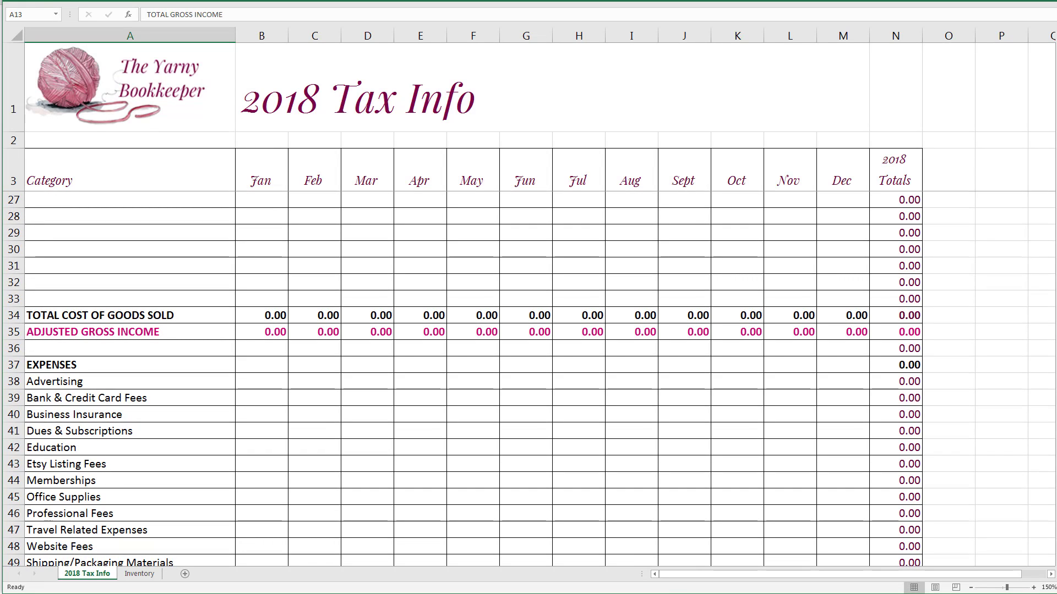
scroll(528, 378, "up", 3)
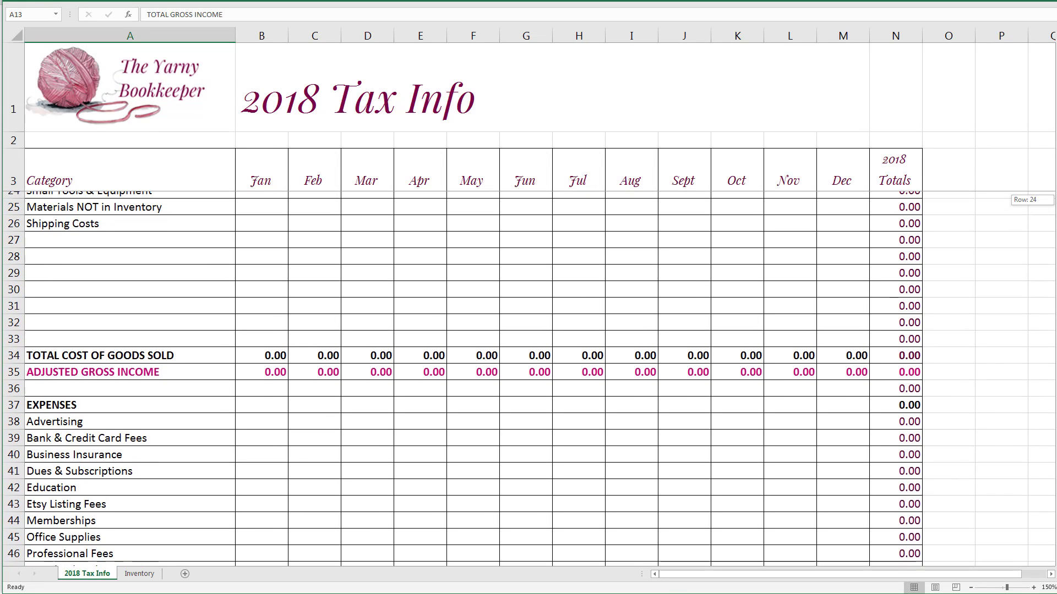
scroll(528, 379, "up", 2)
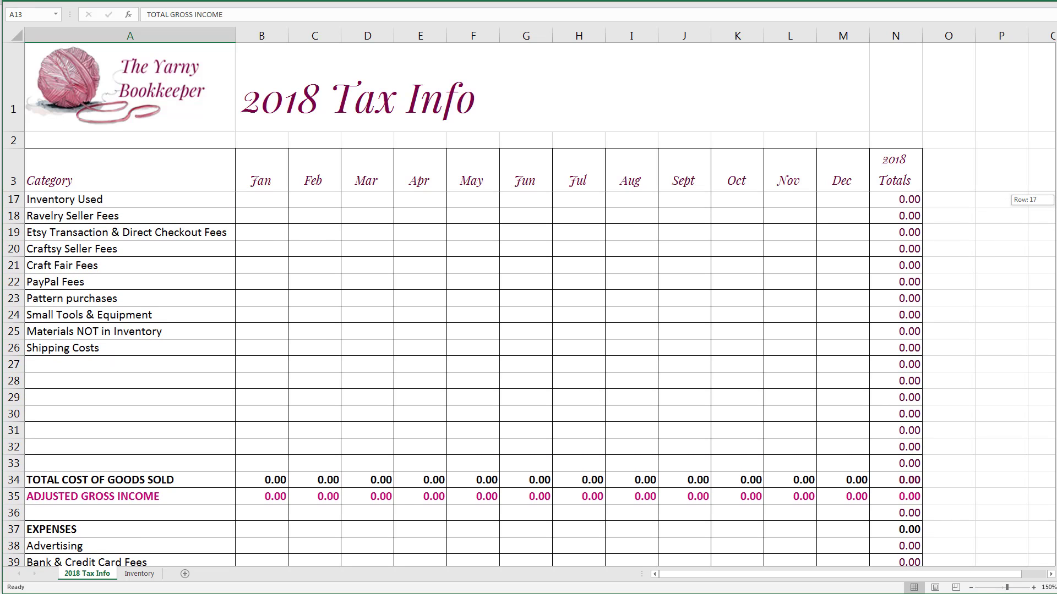
scroll(528, 379, "up", 1)
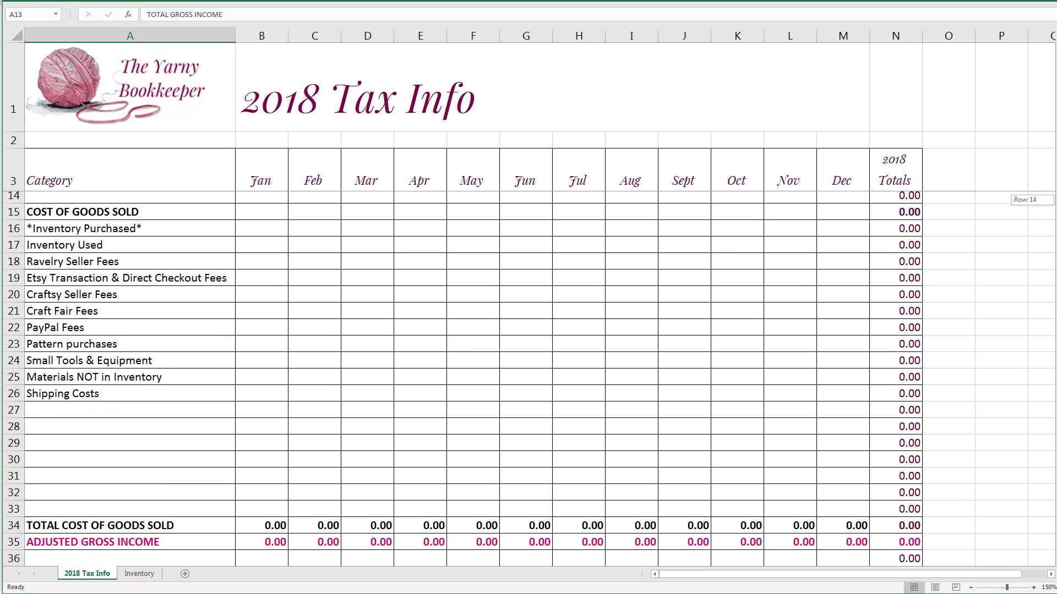
scroll(528, 379, "up", 1)
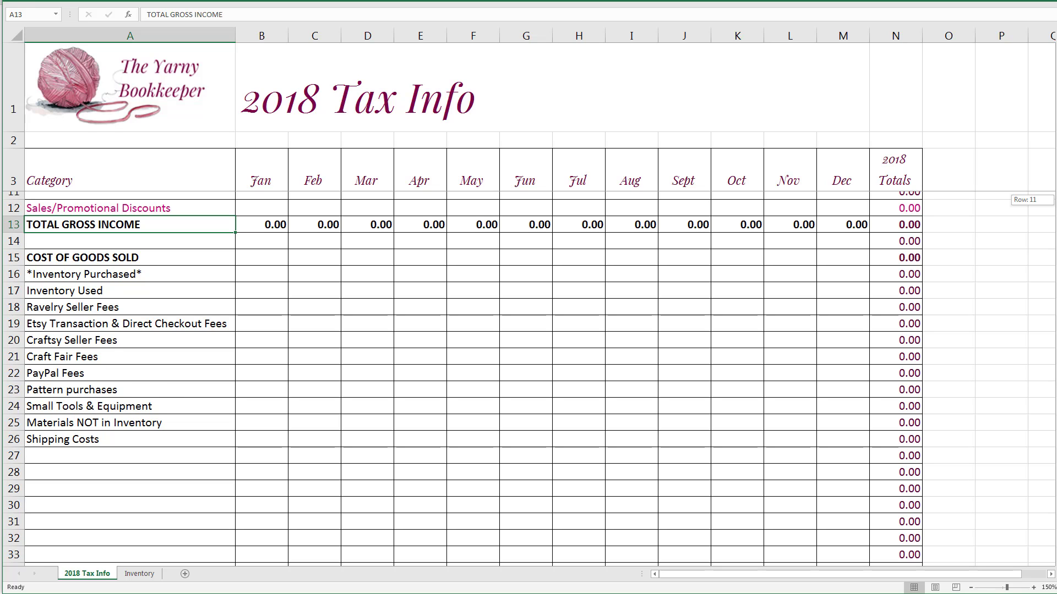
scroll(528, 379, "down", 2)
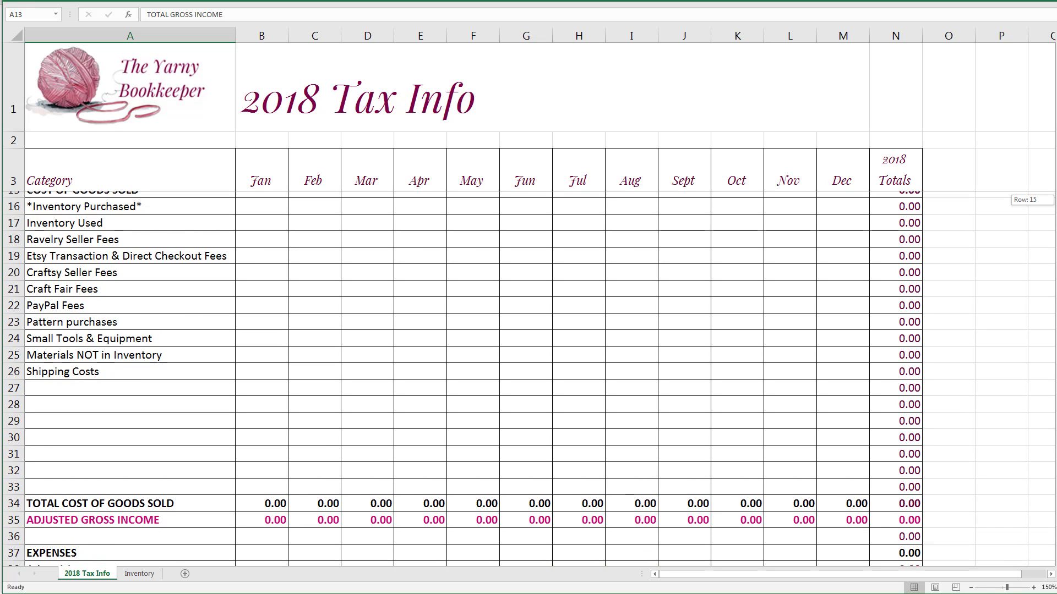
scroll(529, 379, "down", 1)
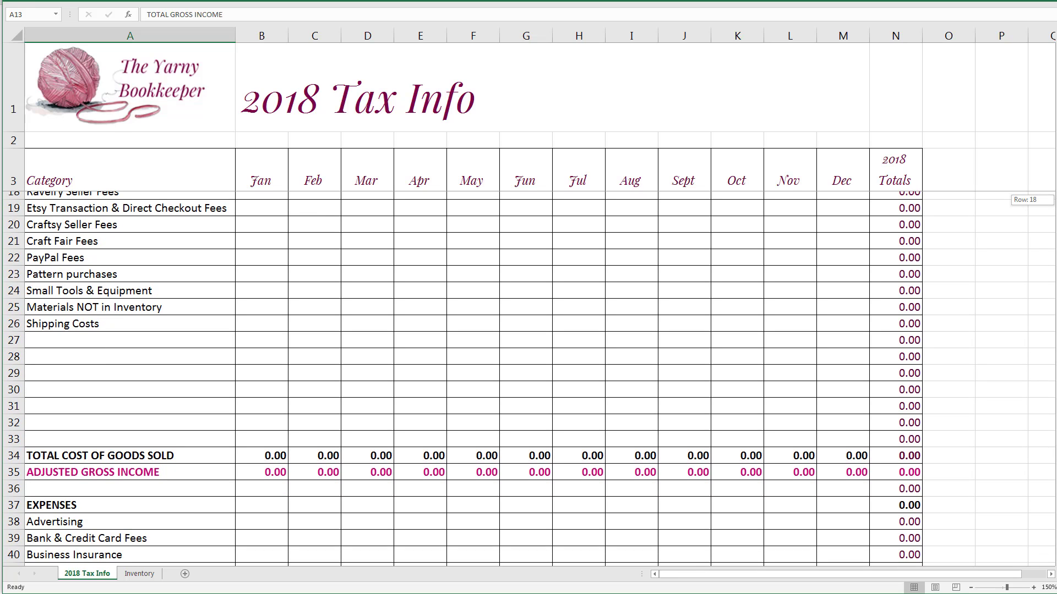
scroll(528, 378, "down", 2)
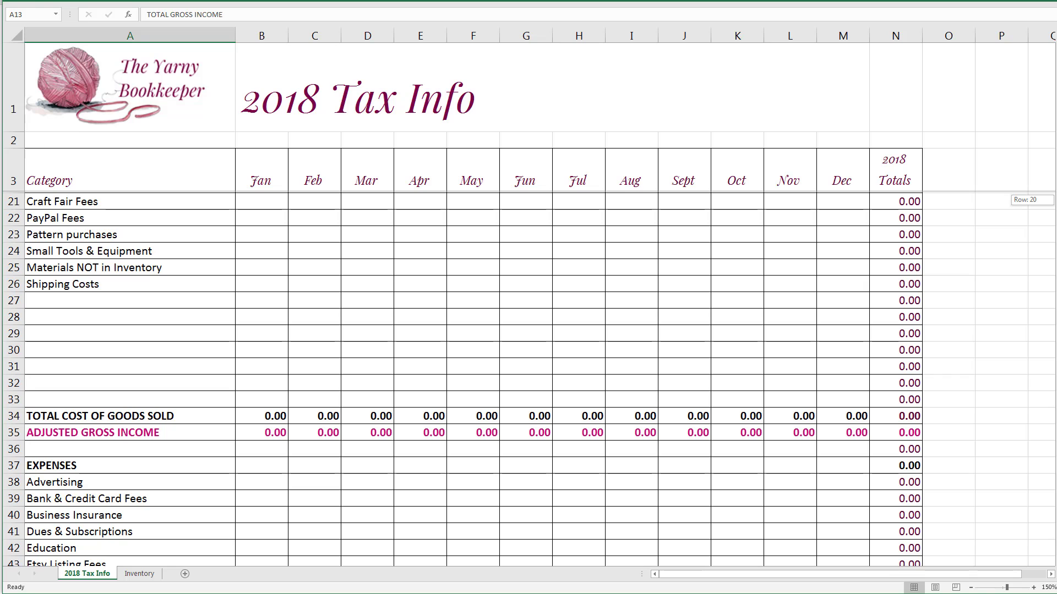
scroll(528, 379, "down", 1)
scroll(528, 378, "down", 1)
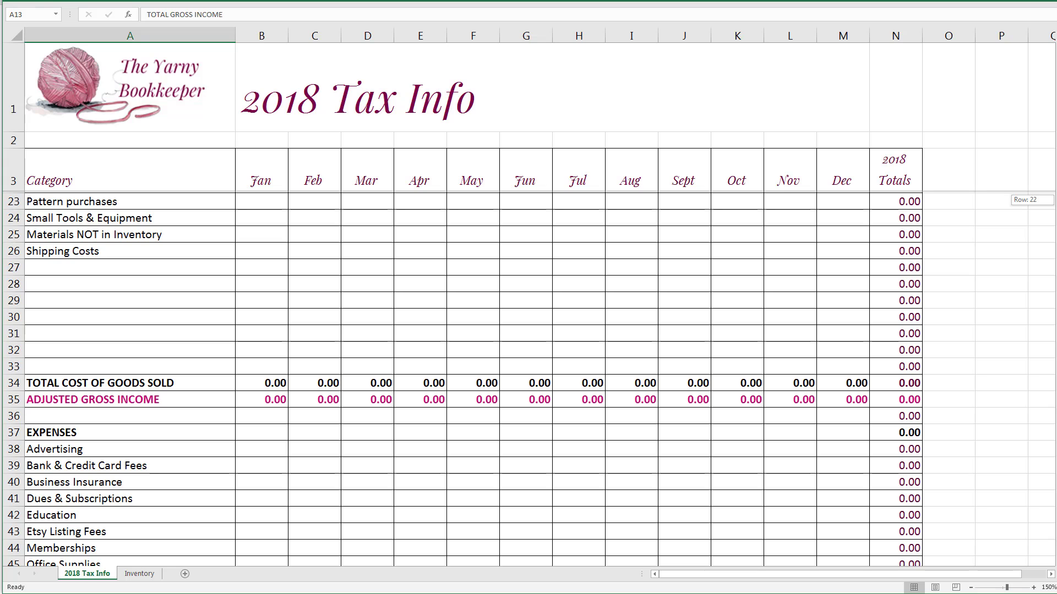
Review the Expenses, Other Income, Net Income and Other Tax Related Information sections of the 2018 Tax Info sheet
scroll(336, 274, "down", 3)
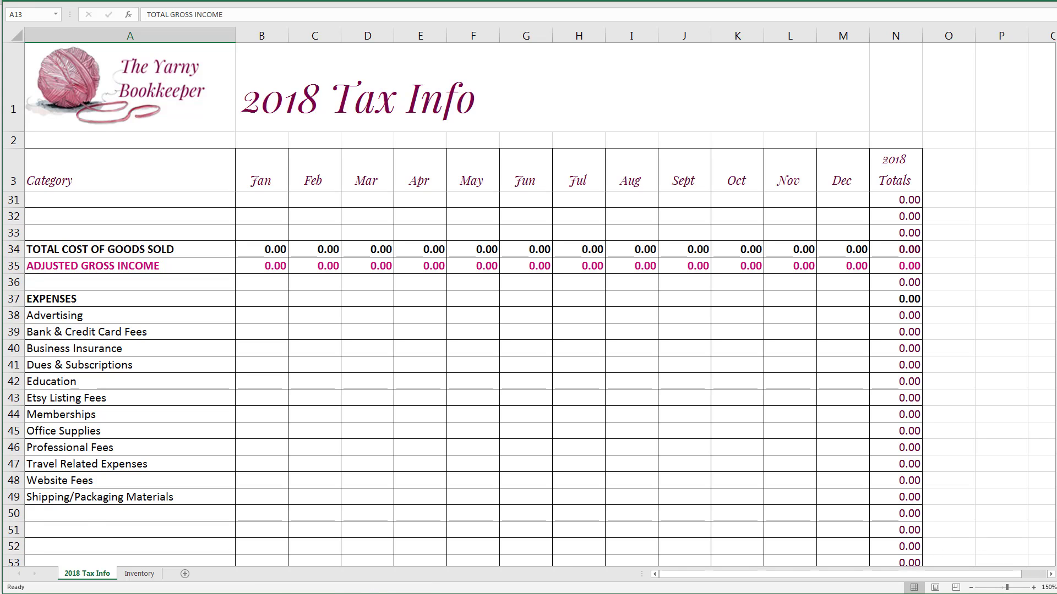
scroll(529, 378, "down", 1)
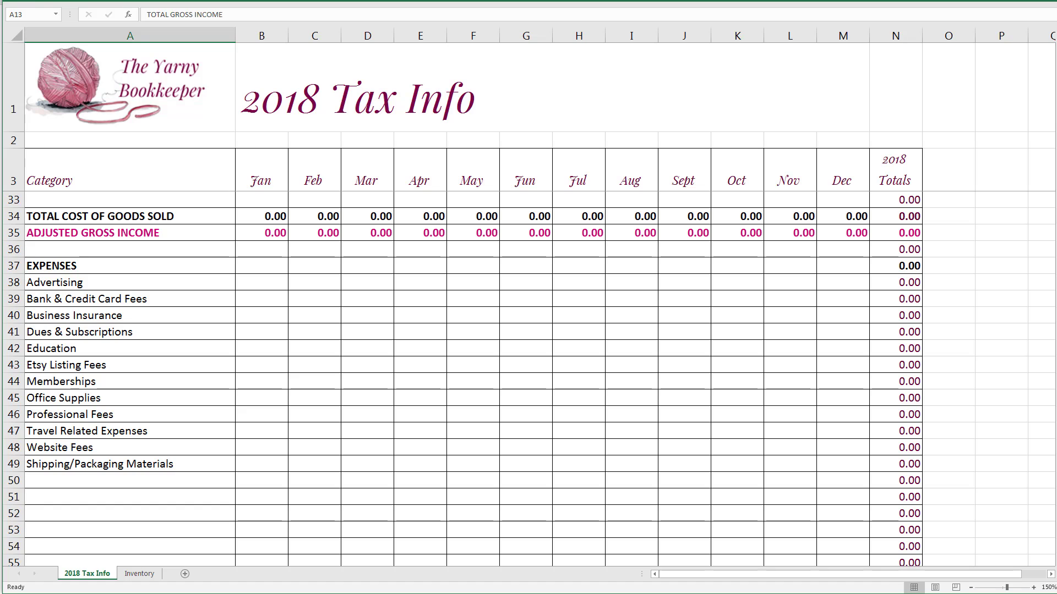
scroll(529, 379, "down", 3)
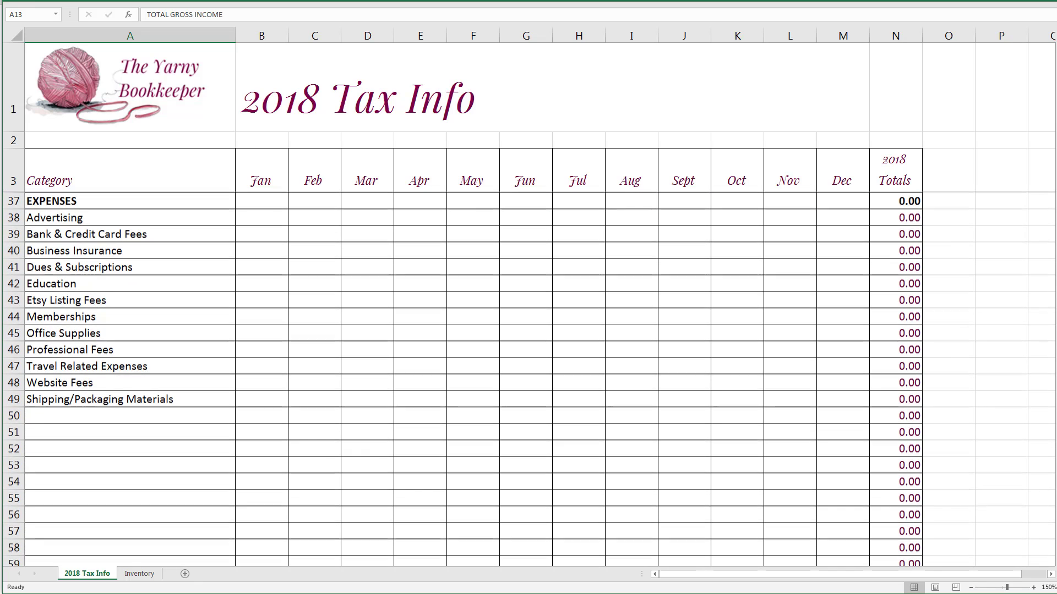
scroll(529, 378, "down", 2)
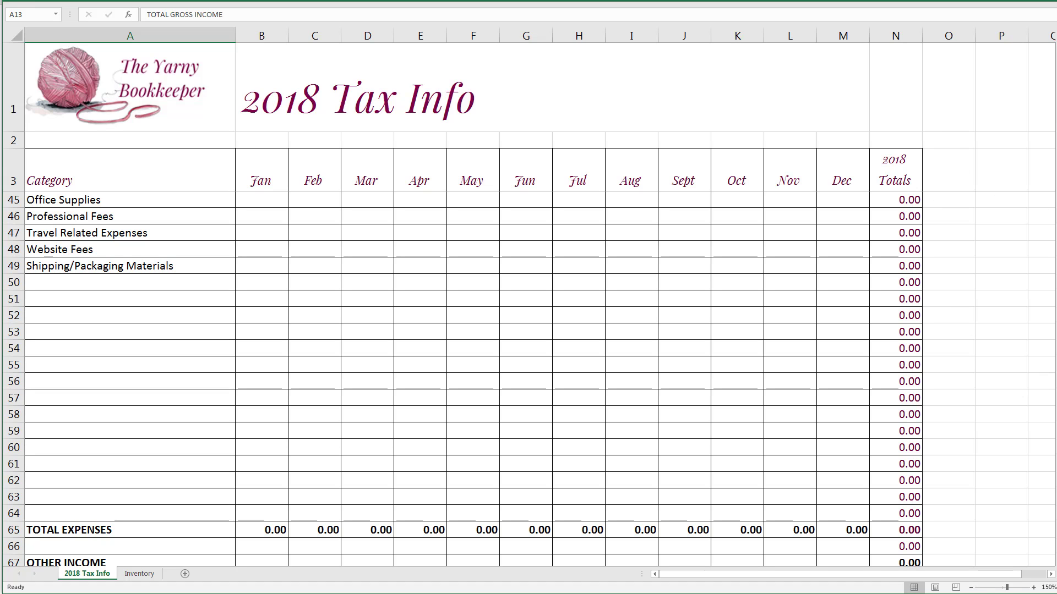
left_click_drag(1055, 248, 1052, 208)
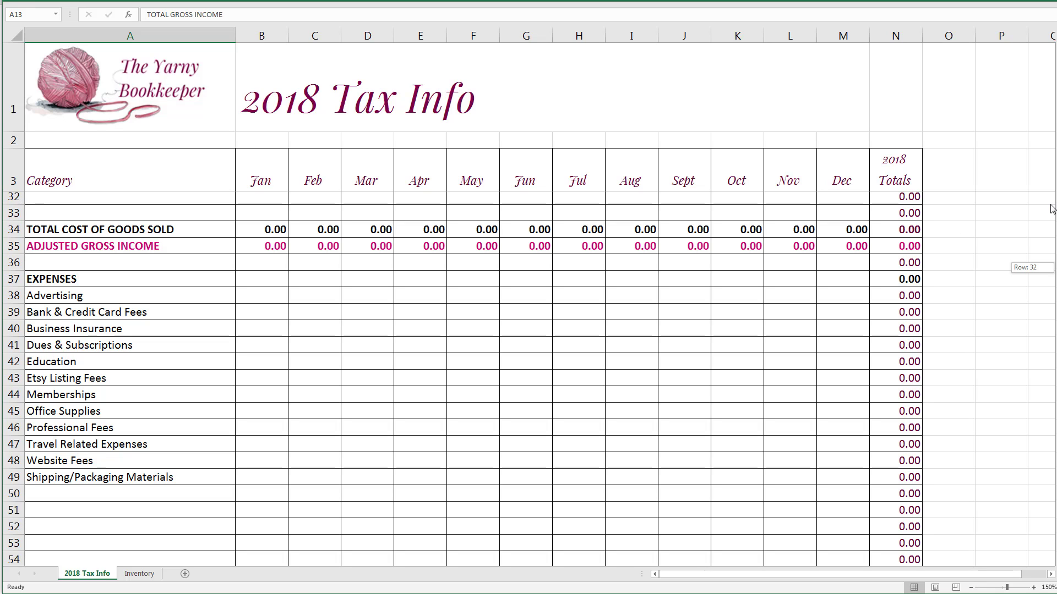
left_click_drag(1052, 208, 1052, 242)
left_click_drag(1052, 262, 1053, 317)
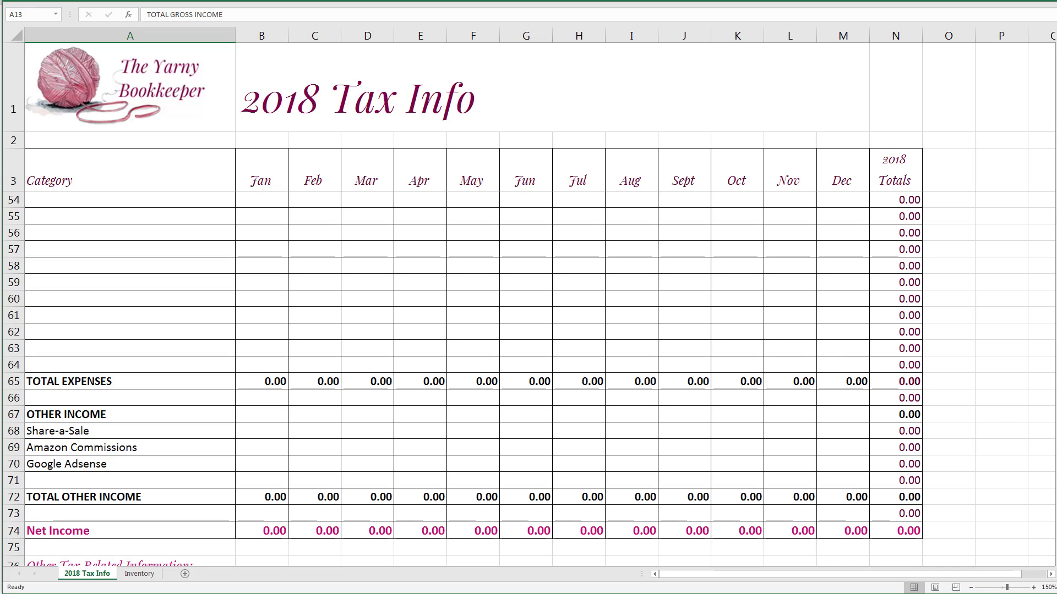
scroll(529, 380, "down", 2)
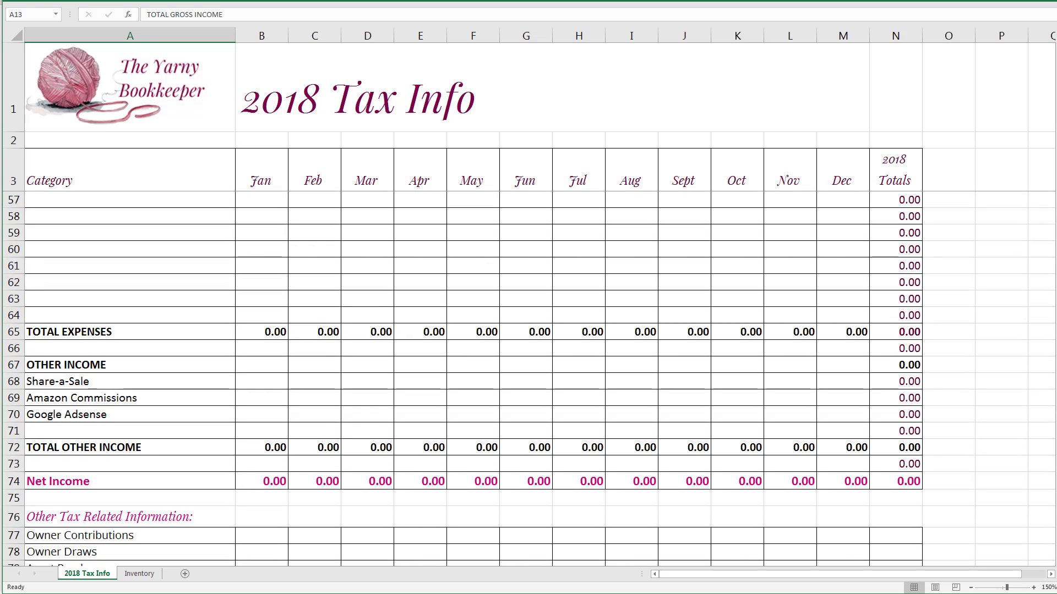
scroll(529, 380, "down", 2)
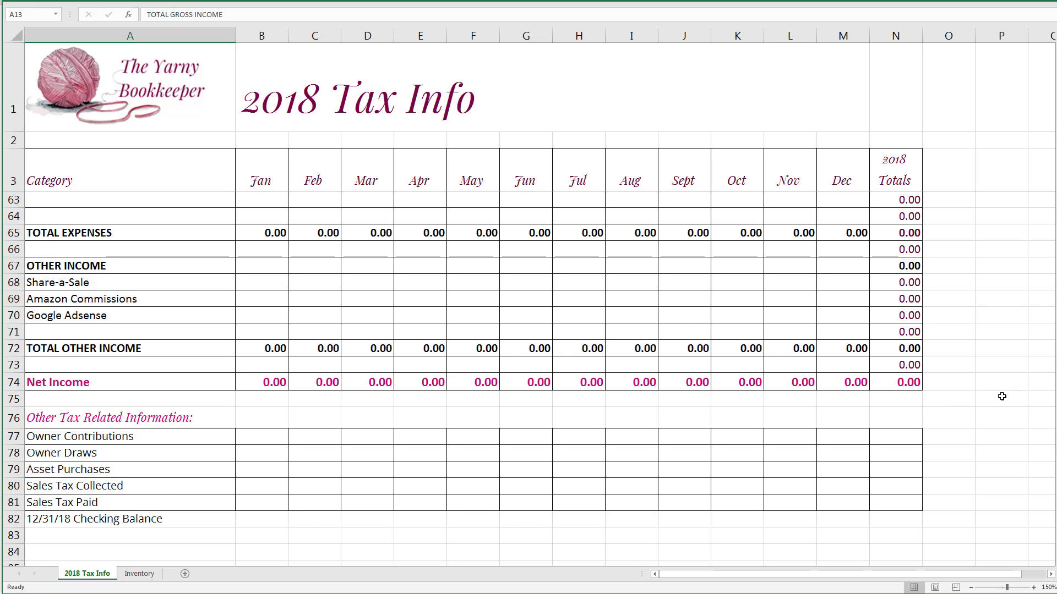
left_click_drag(1056, 381, 1056, 64)
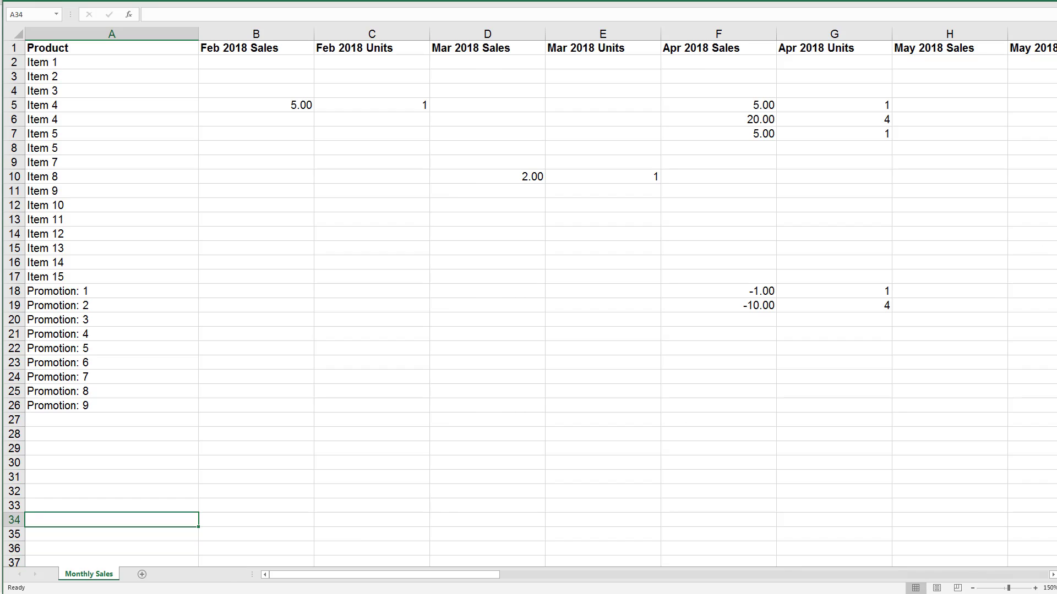
In the Monthly Sales sheet, insert two blank rows between Item 15 and Promotion: 1
left_click_drag(1056, 172, 1056, 173)
left_click(16, 301)
left_click(15, 291)
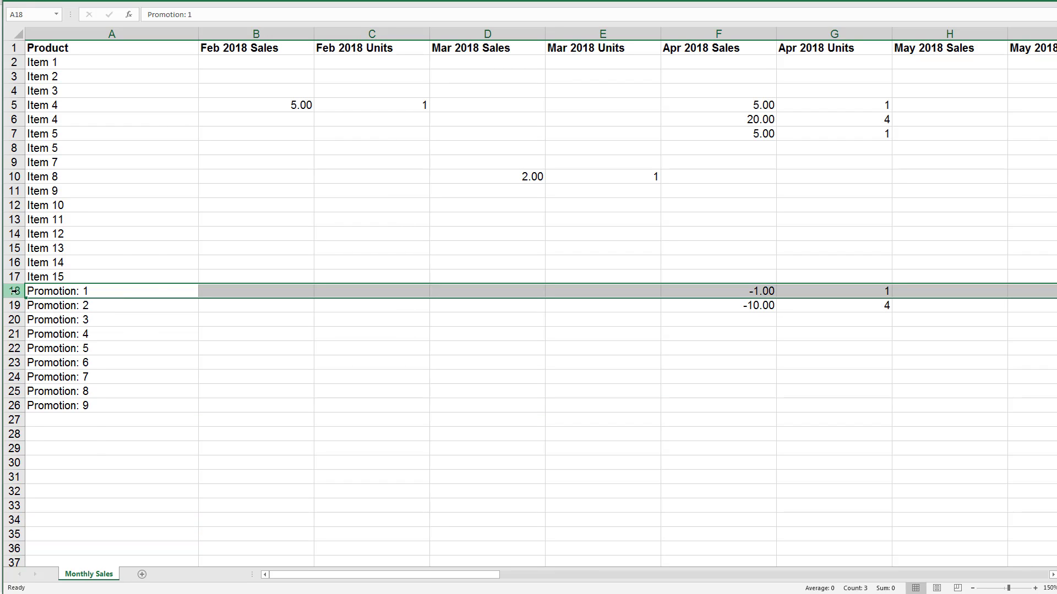
right_click(15, 291)
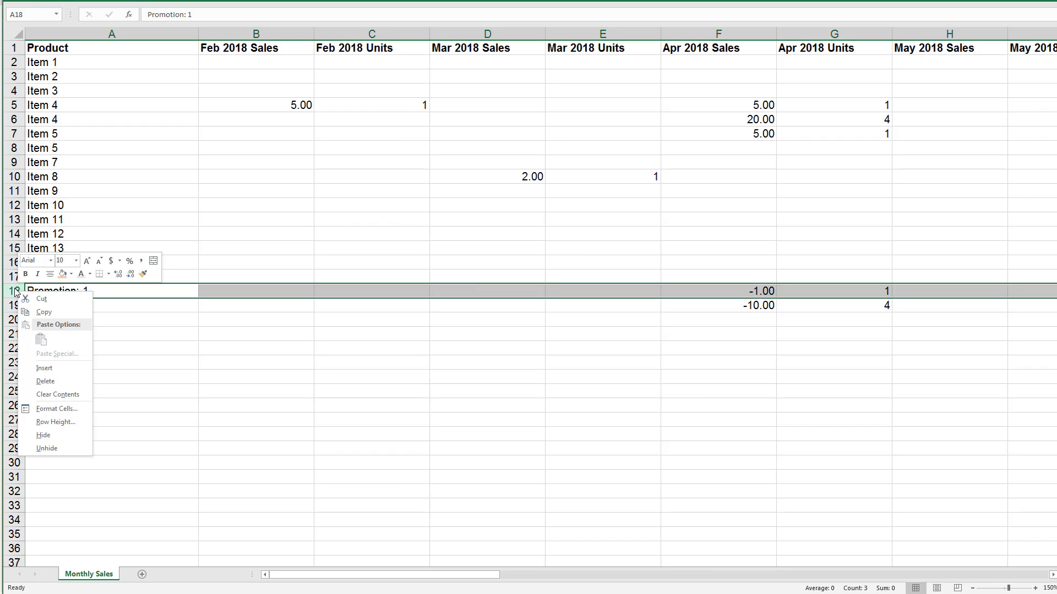
left_click(53, 370)
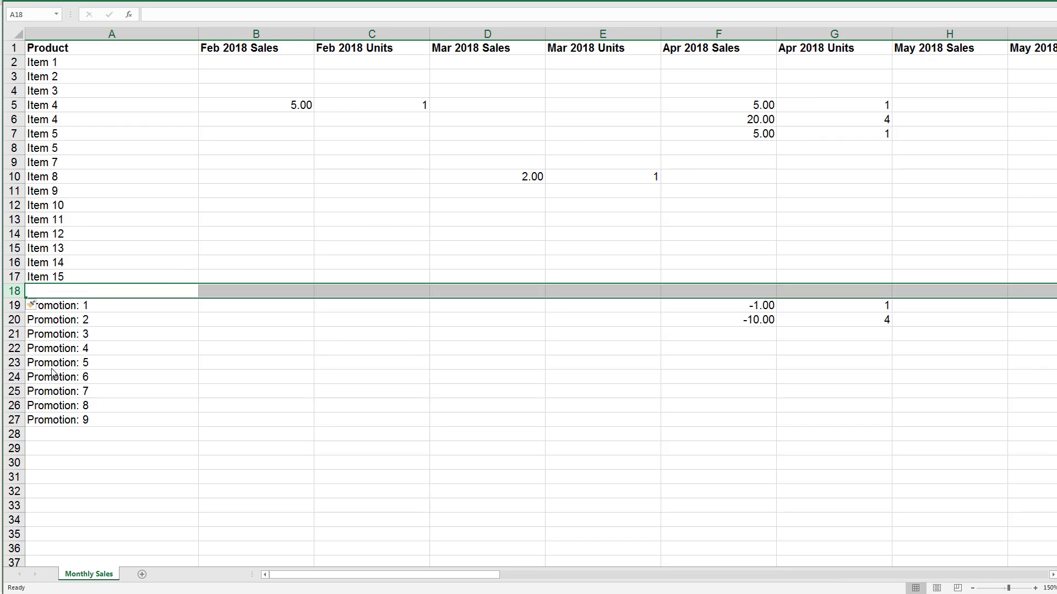
right_click(14, 290)
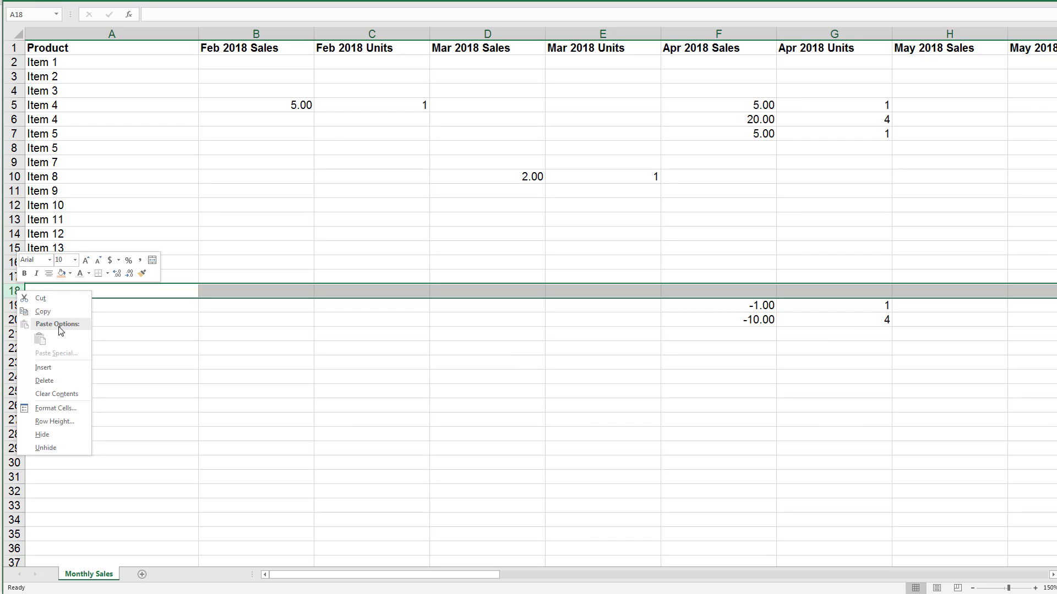
left_click(52, 367)
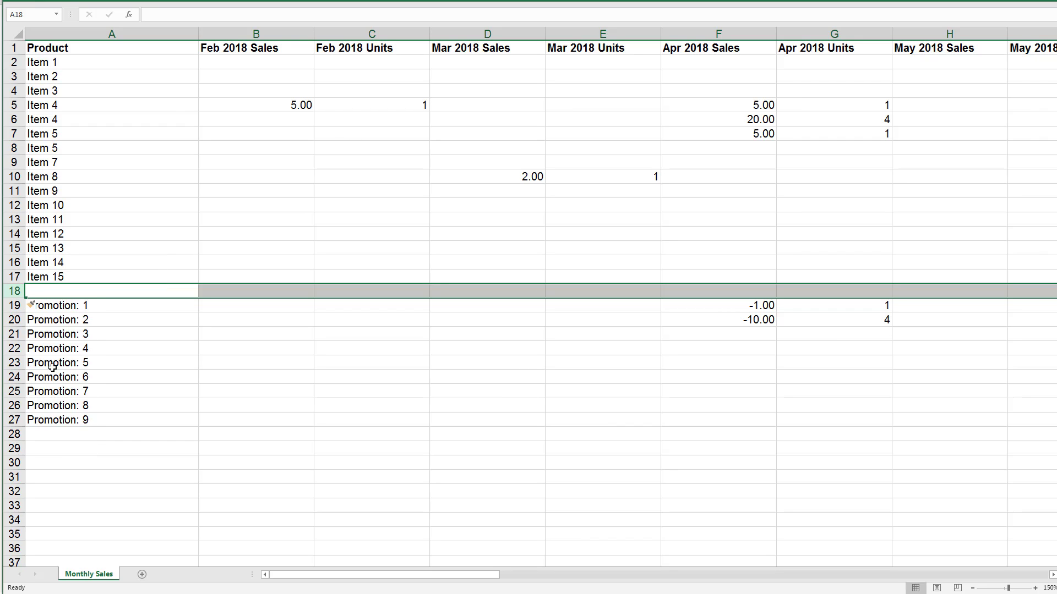
Enter the label "TOTALS" in cell A18, directly below Item 15
left_click(56, 292)
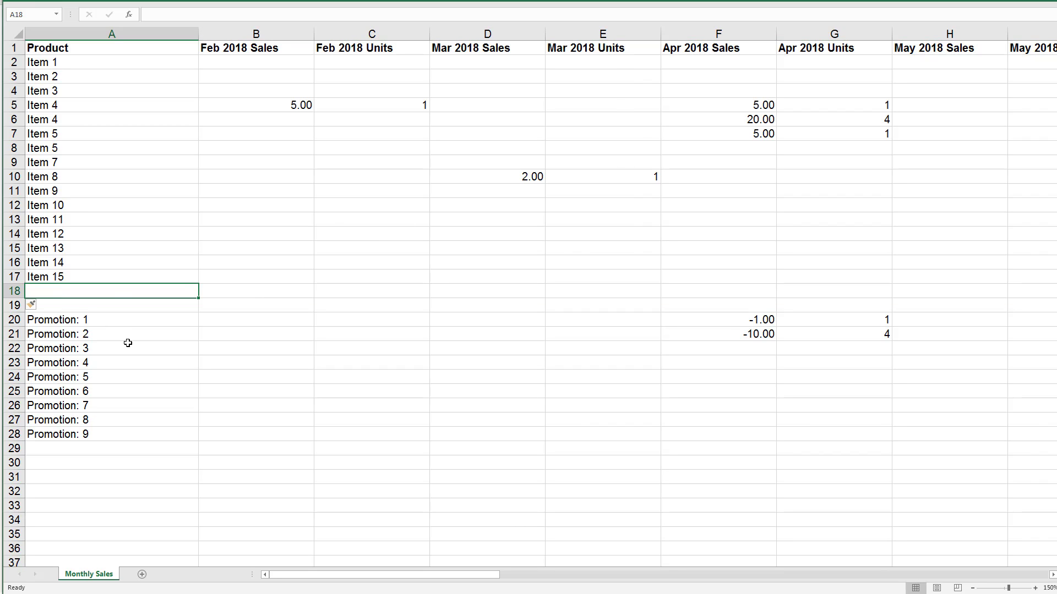
type("TOTA")
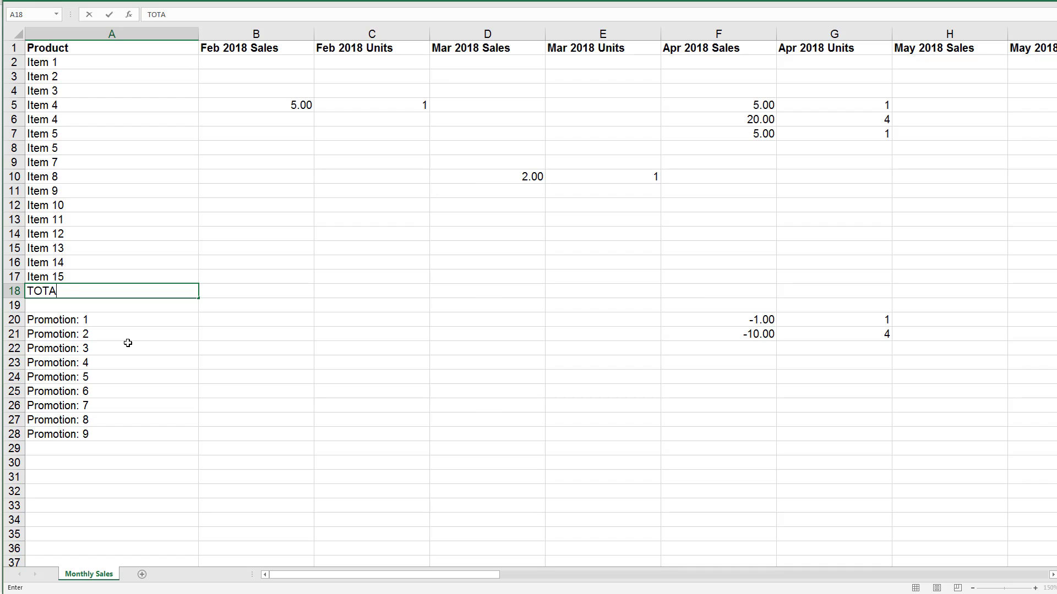
type("LS")
Total the Feb 2018 Sales of the items in cell B18 with =SUM(B2:B17)
left_click(220, 292)
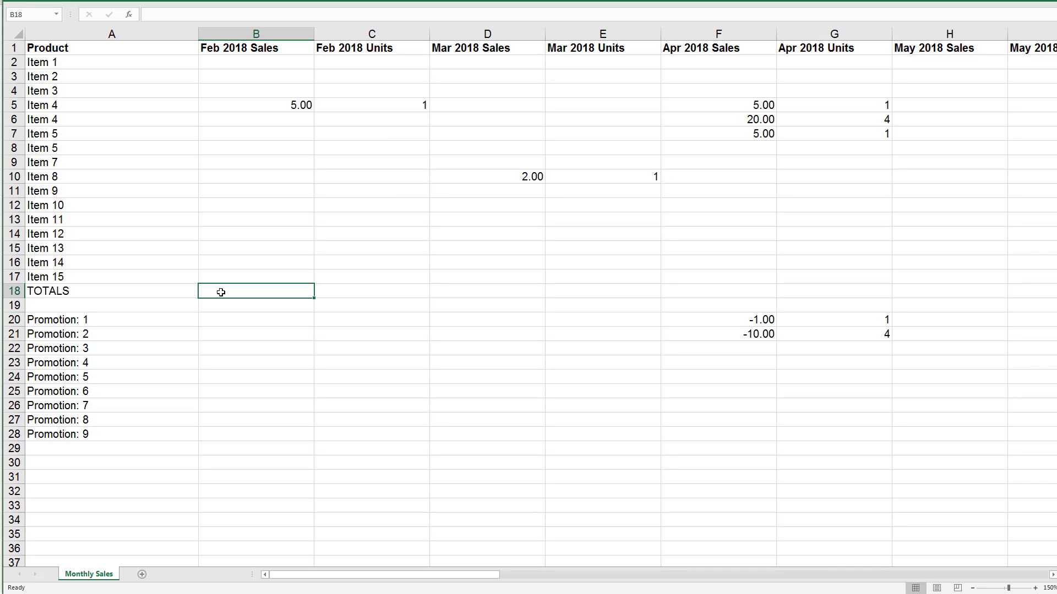
type("=sum")
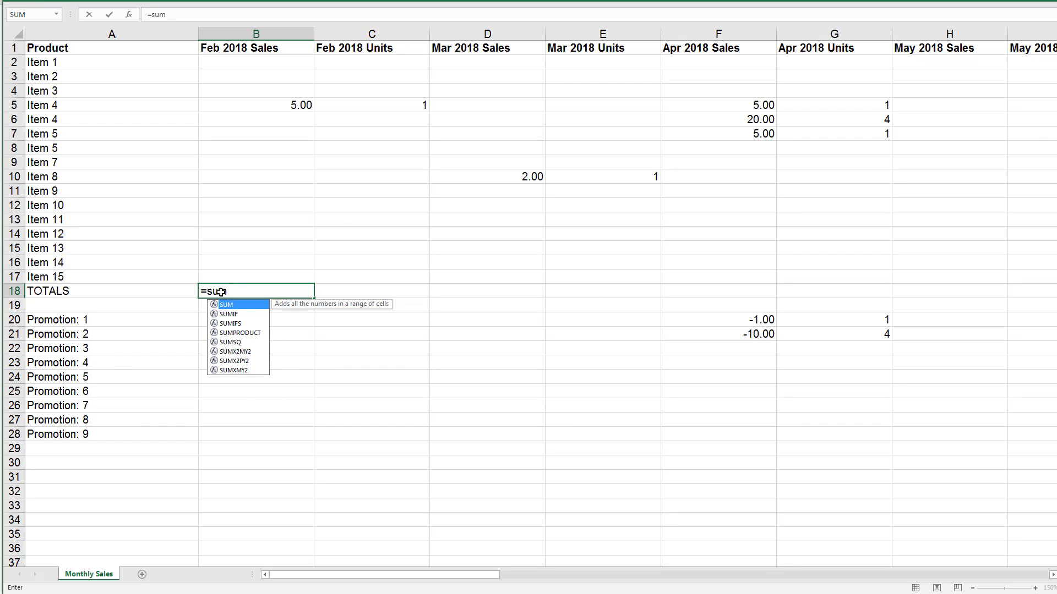
type("(")
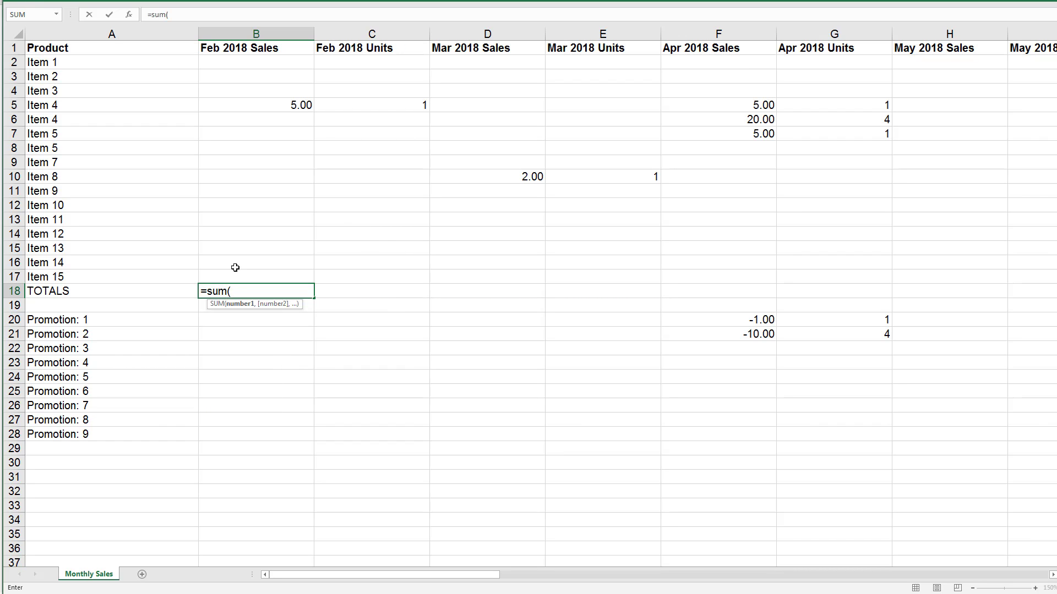
left_click(292, 63)
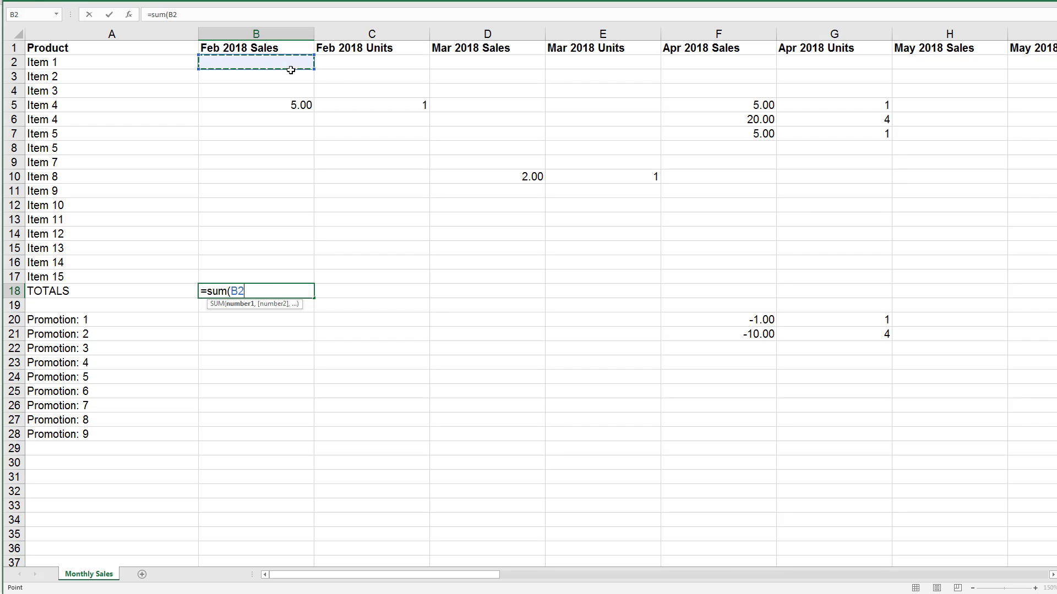
left_click_drag(290, 70, 269, 274)
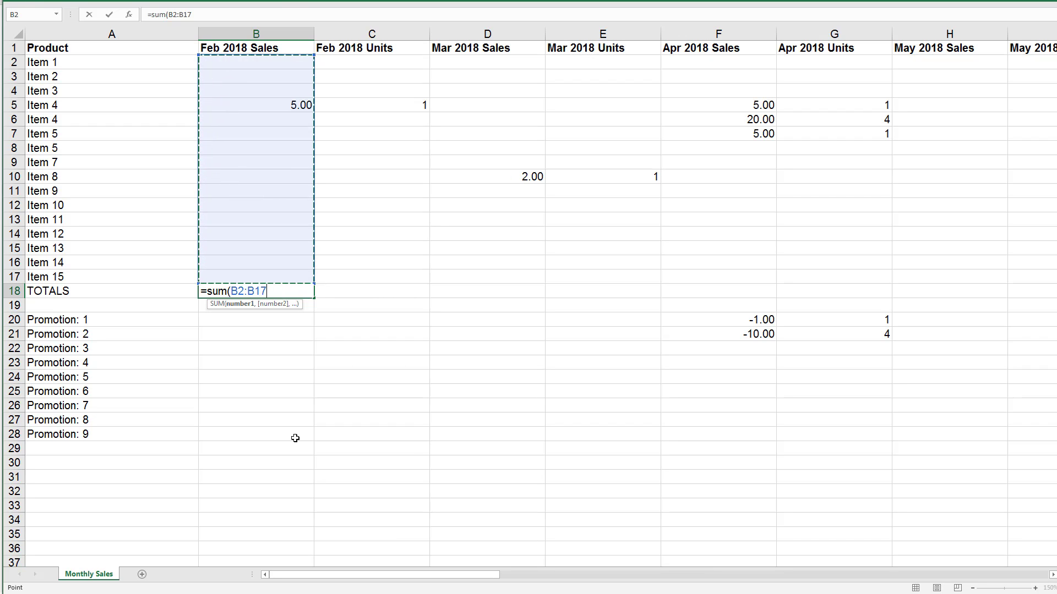
key("Return")
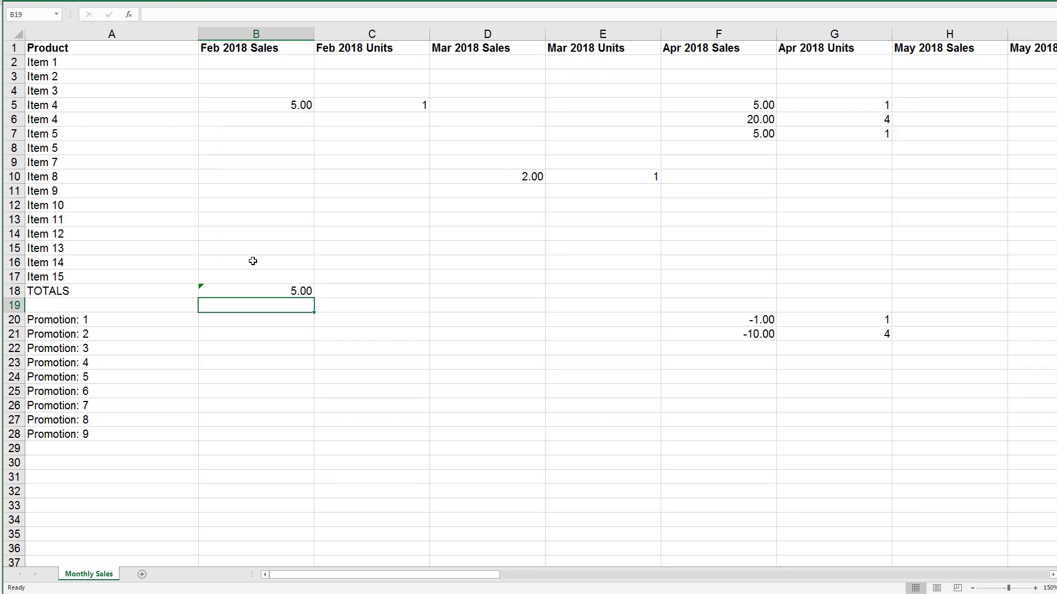
Fill the item total formula from B18 across the TOTALS row through May 2018 Sales in column H
left_click(285, 291)
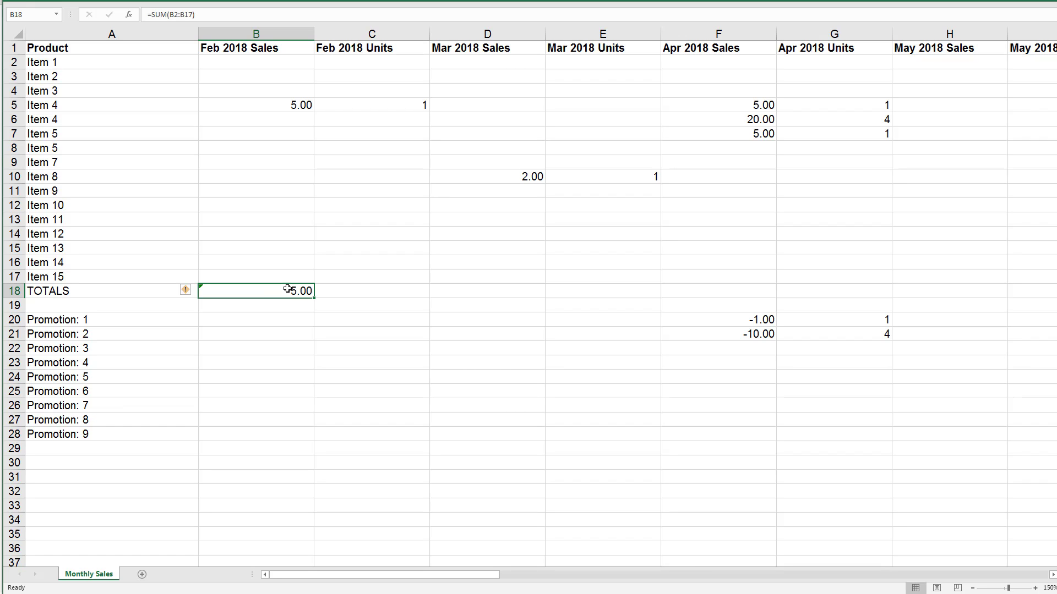
left_click_drag(286, 289, 1018, 291)
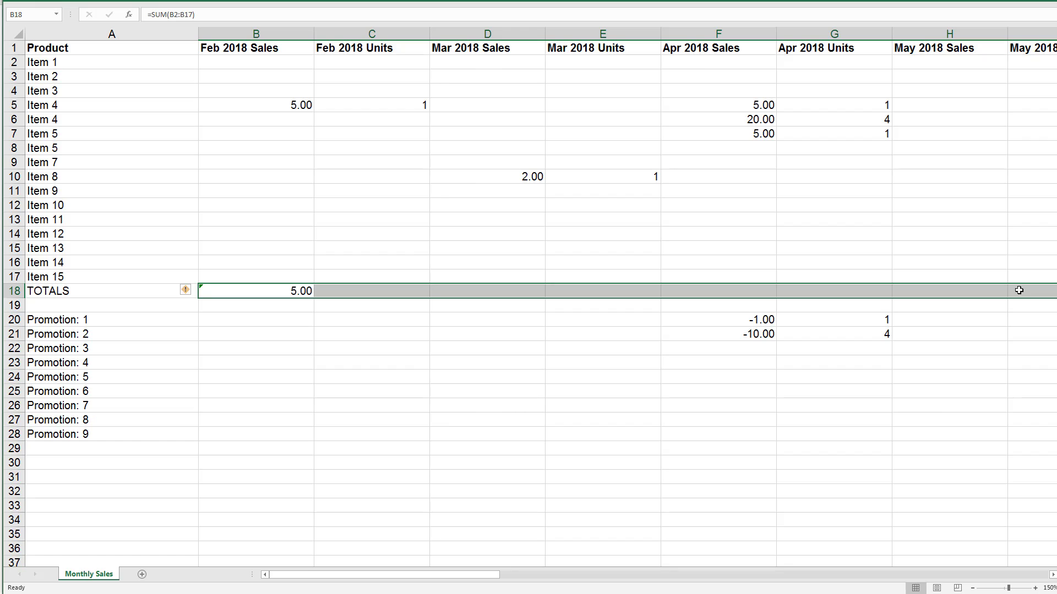
left_click(285, 290)
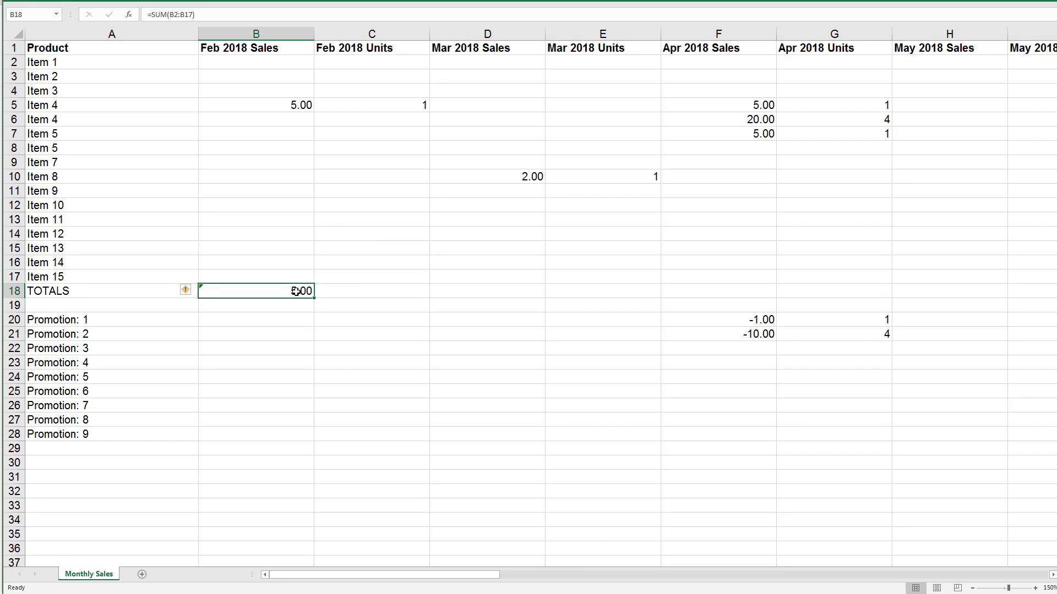
left_click_drag(314, 298, 902, 293)
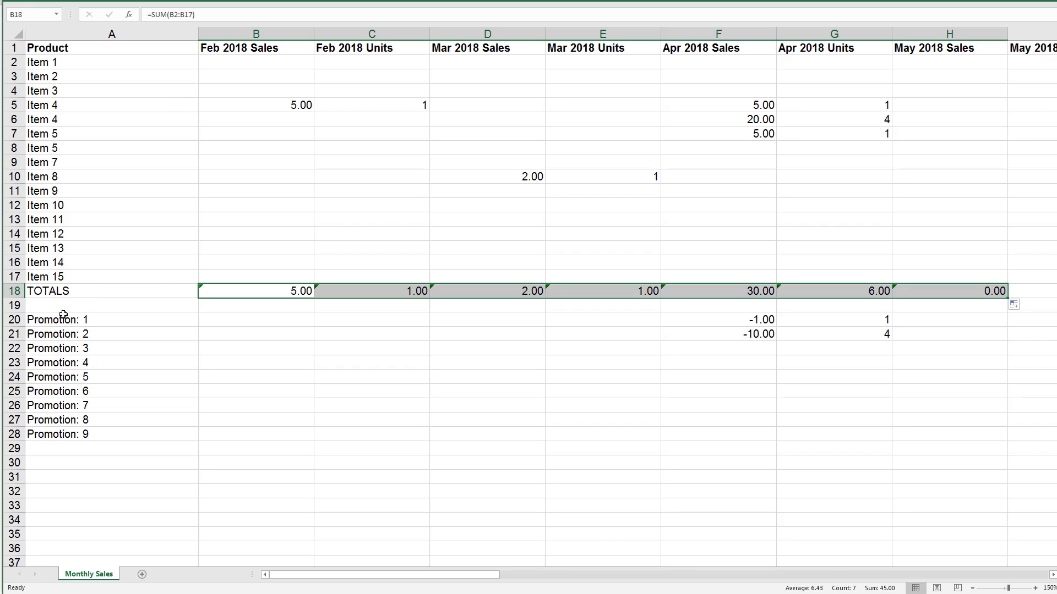
Enter the label "TOTALS" in cell A29, directly below Promotion: 9
left_click(19, 453)
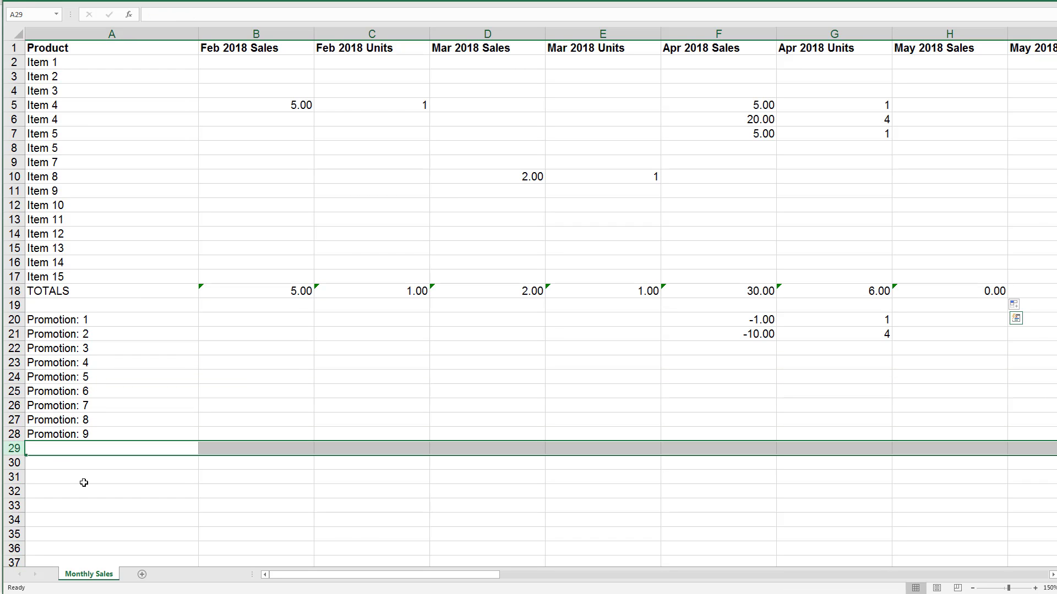
type("TOTALS")
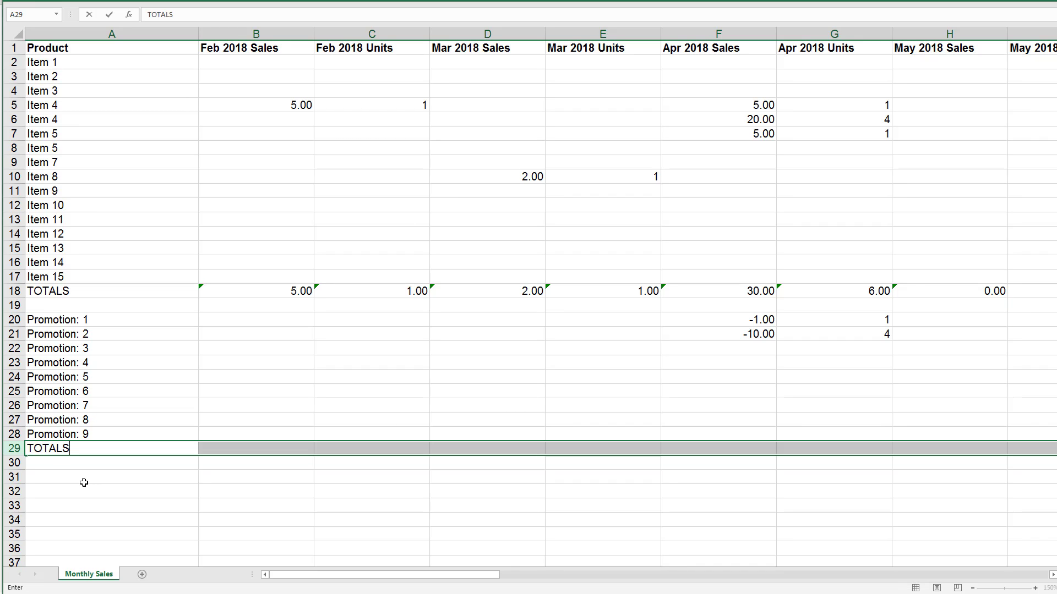
left_click(237, 477)
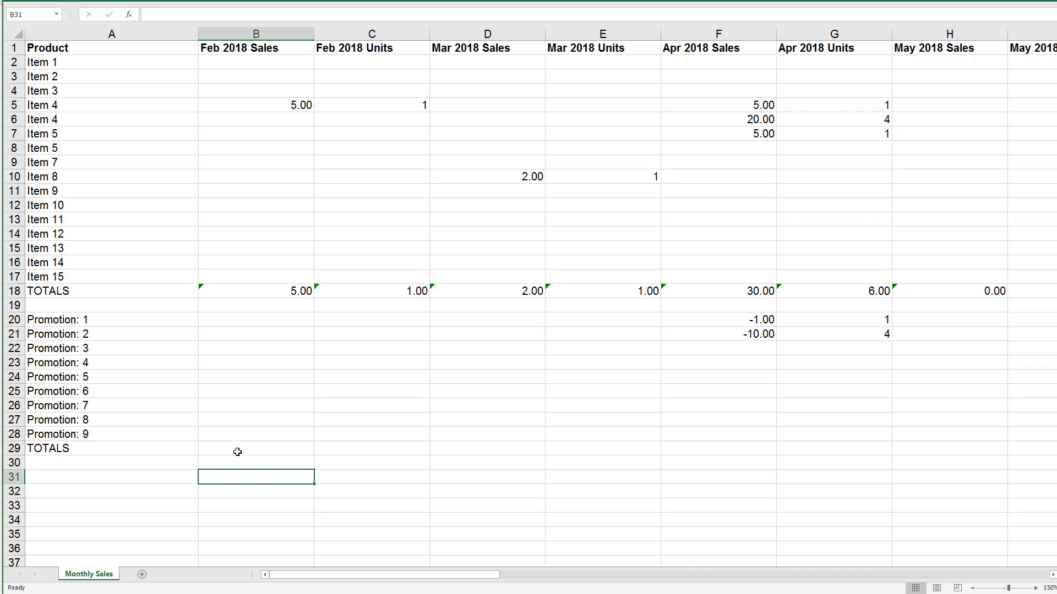
Total the Feb 2018 Sales of the promotions in cell B29 with =SUM(B20:B28)
left_click(236, 451)
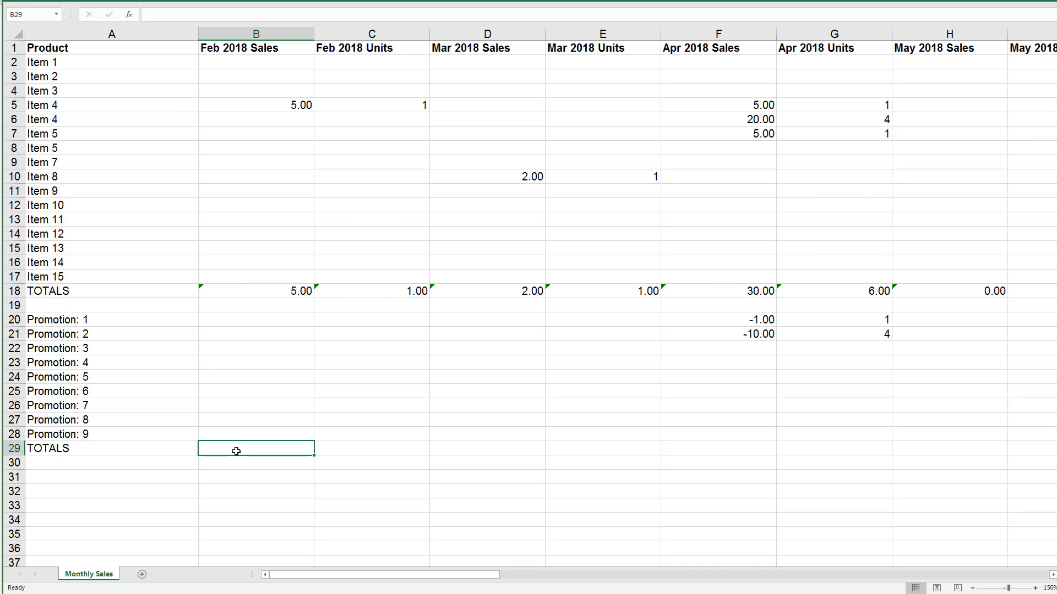
type("=sum(")
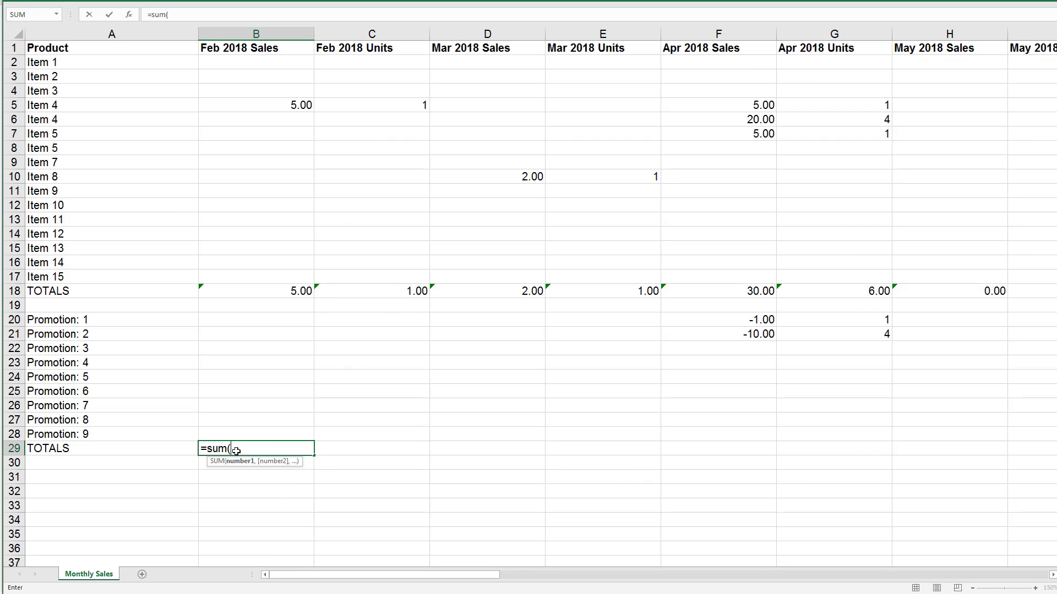
left_click(255, 320)
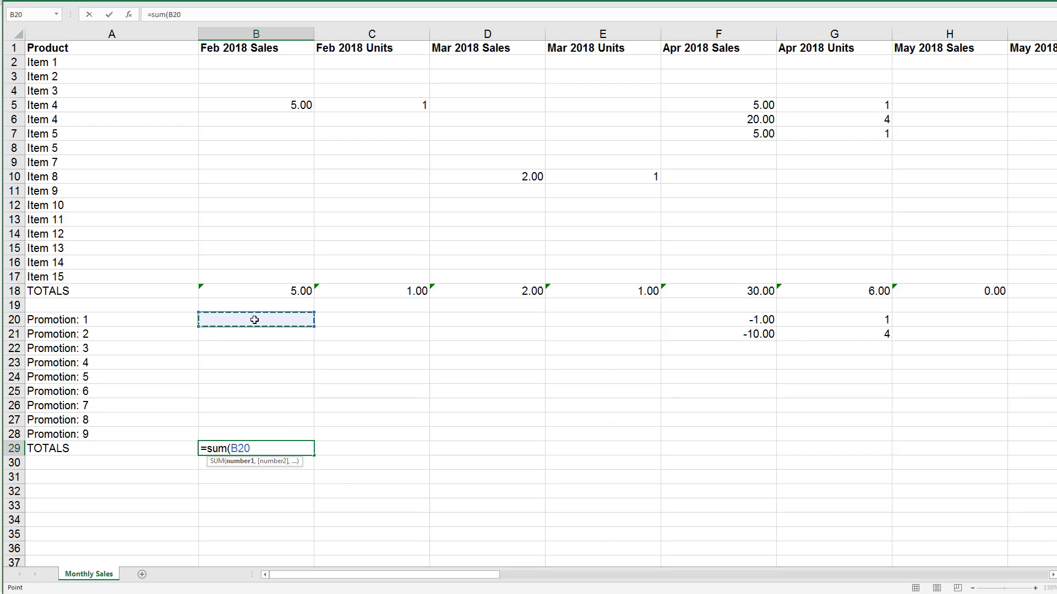
left_click_drag(254, 320, 248, 430)
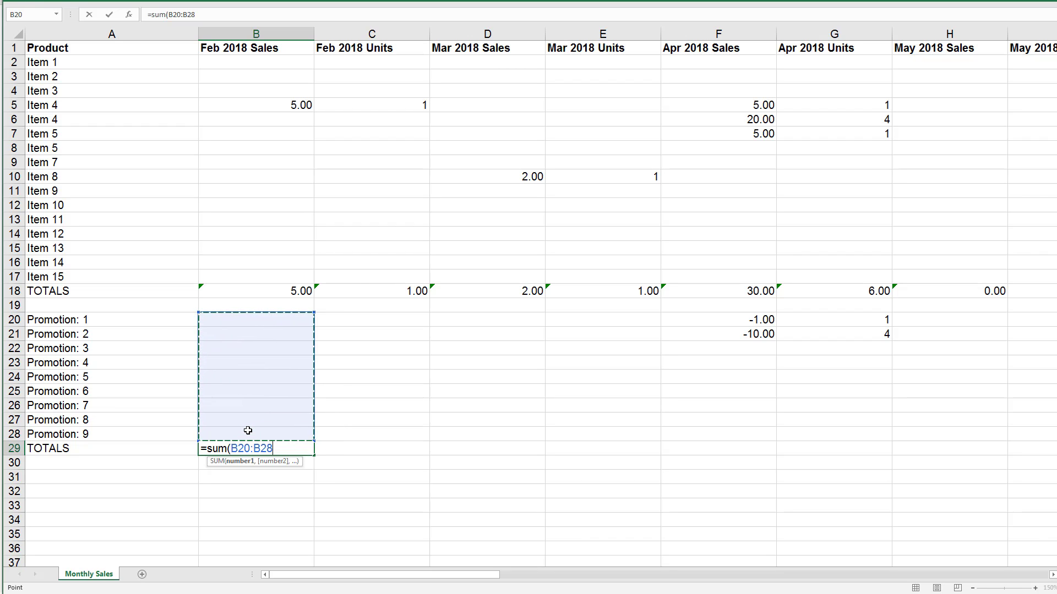
key("Return")
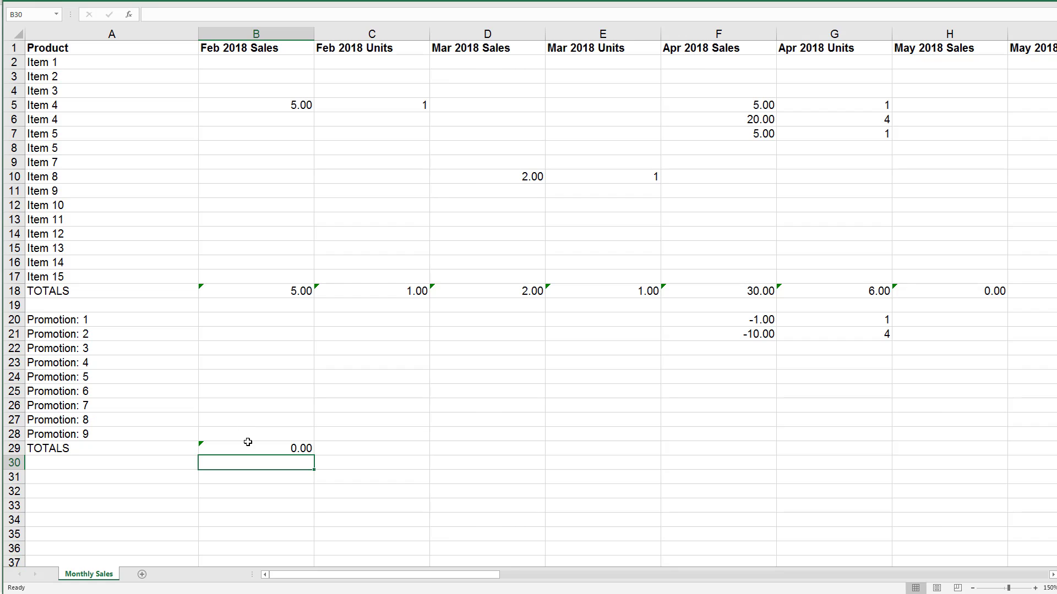
Fill the promotion total formula from B29 across row 29 through May 2018 Sales in column H
left_click(247, 447)
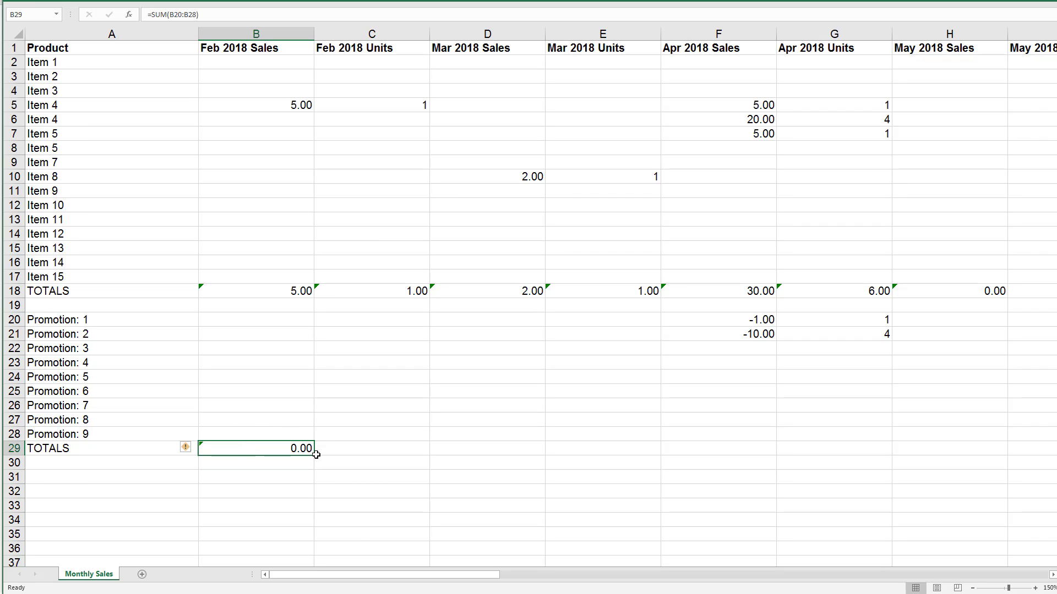
left_click_drag(317, 451, 1017, 457)
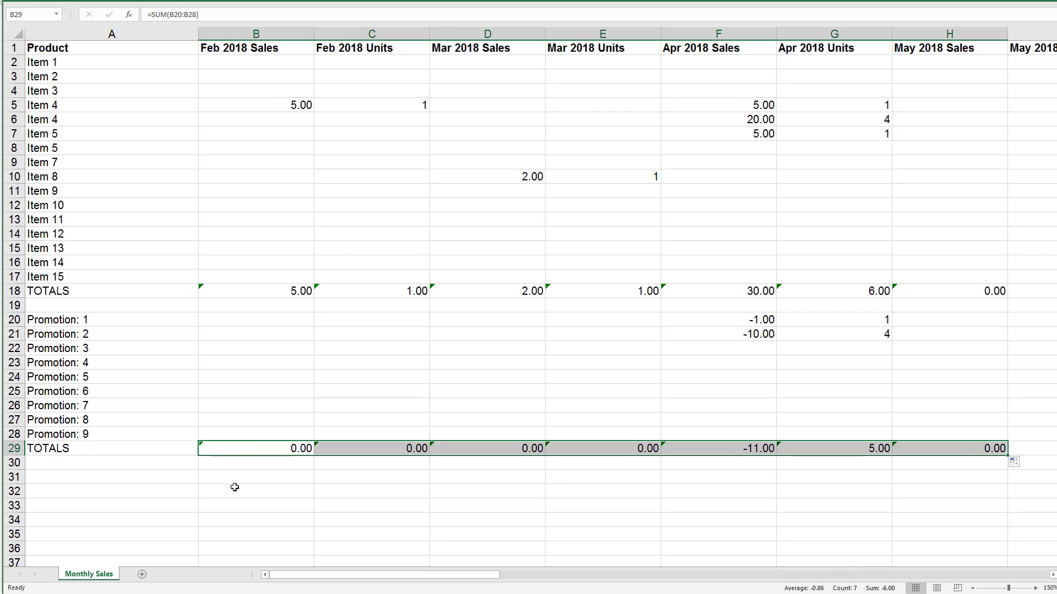
left_click(287, 509)
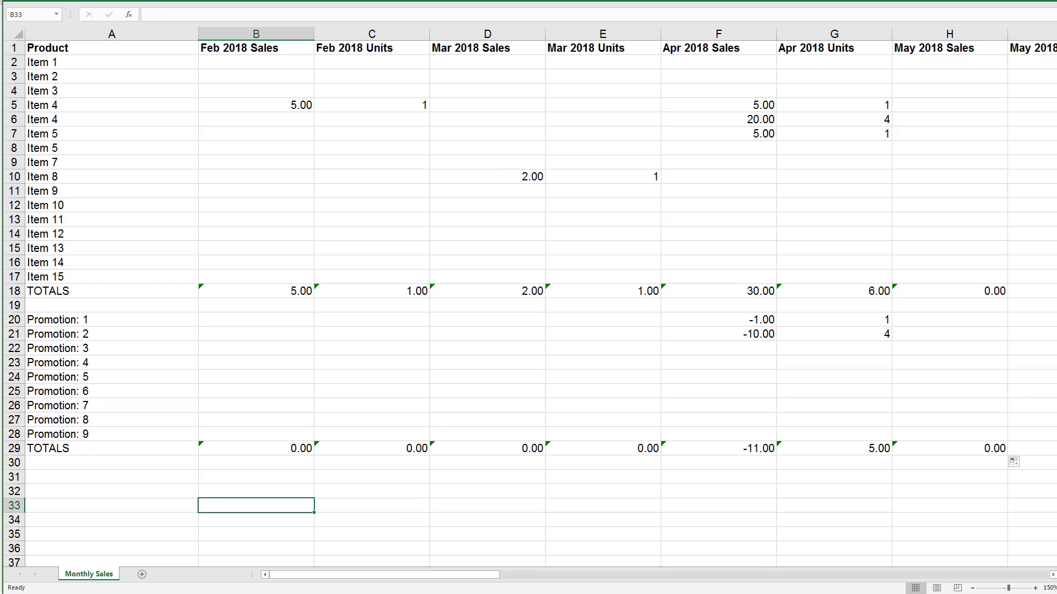
Resize the Monthly Sales and 2018 Tax Info windows so both sheets can be seen side by side
left_click_drag(1056, 0, 655, 3)
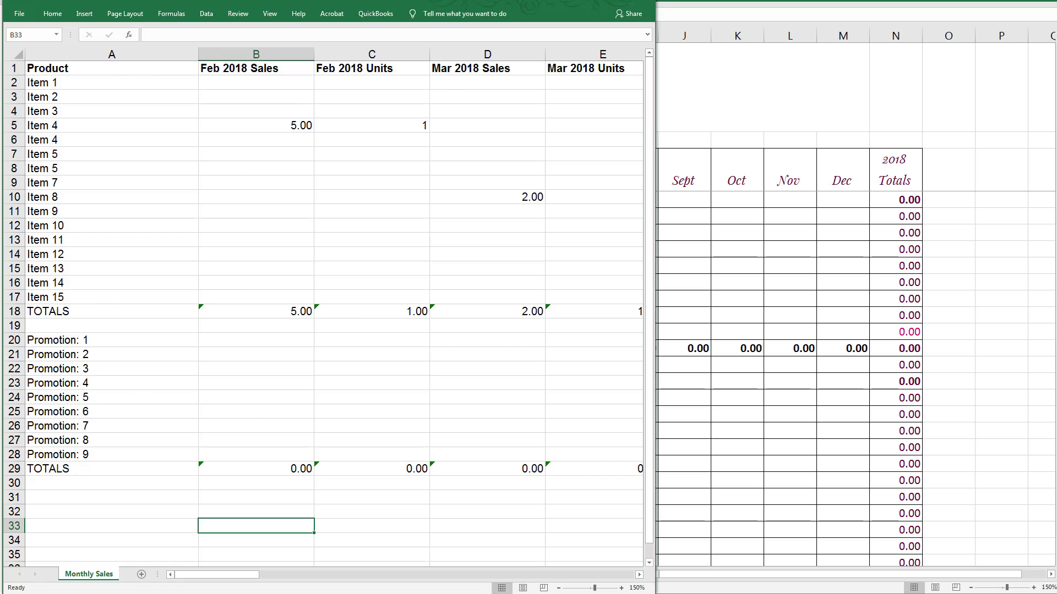
key("alt+Tab")
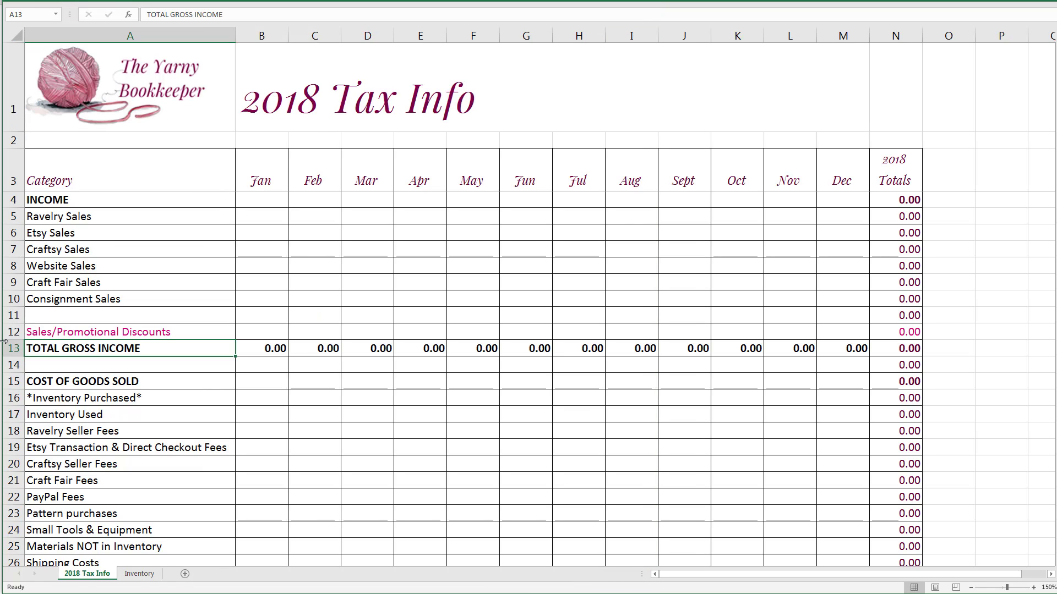
left_click_drag(4, 341, 319, 341)
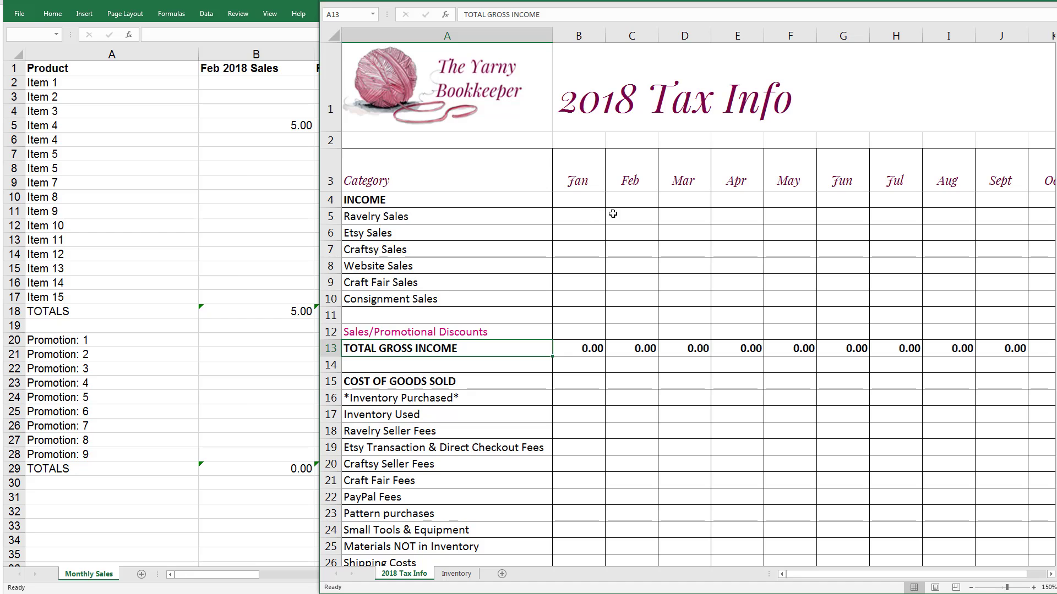
In the 2018 Tax Info sheet, enter 5.00 as the February Ravelry Sales
left_click(631, 216)
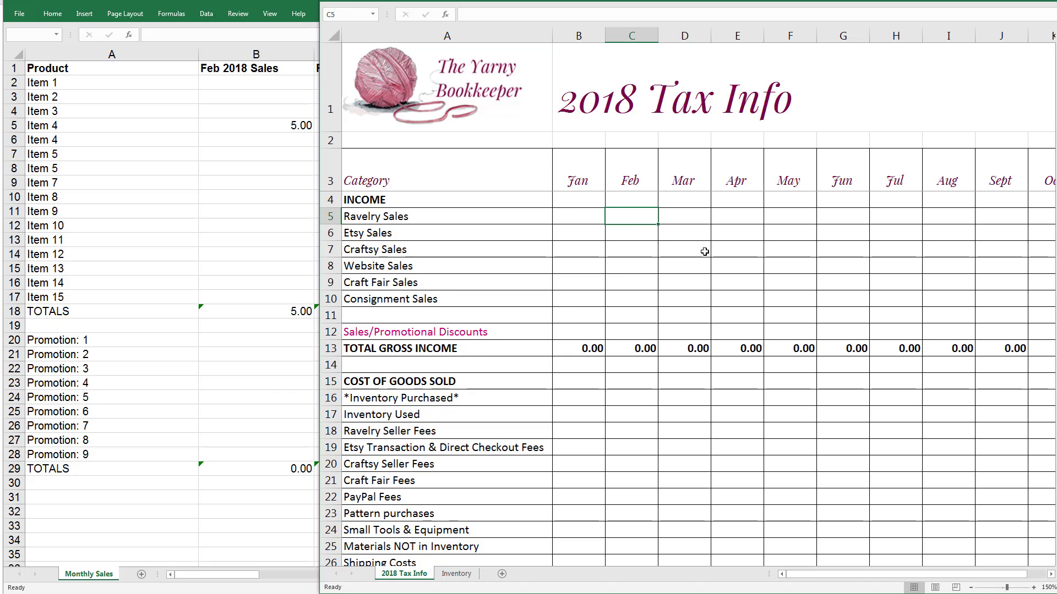
type("5.")
key("Tab")
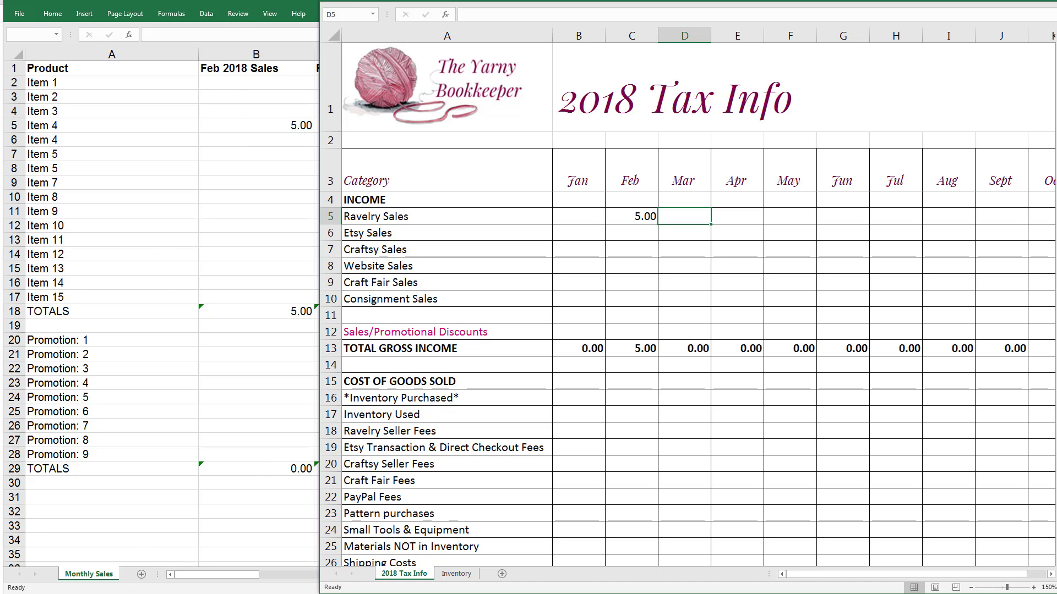
Look up the Mar 2018 Sales total in Monthly Sales and enter 2 as the March Ravelry Sales in 2018 Tax Info
left_click(215, 540)
left_click_drag(212, 578, 229, 582)
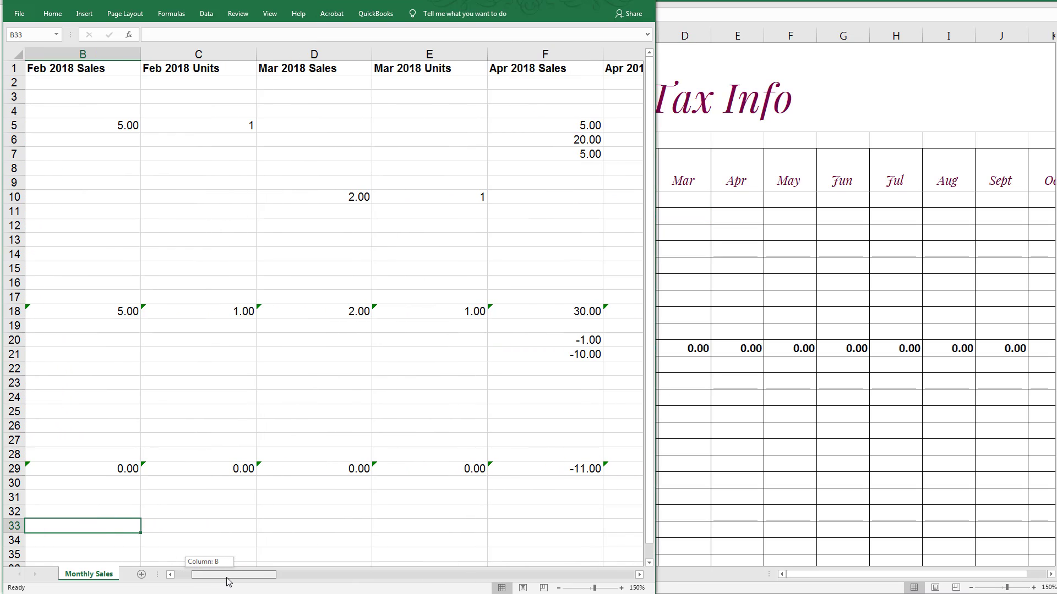
left_click_drag(228, 582, 246, 581)
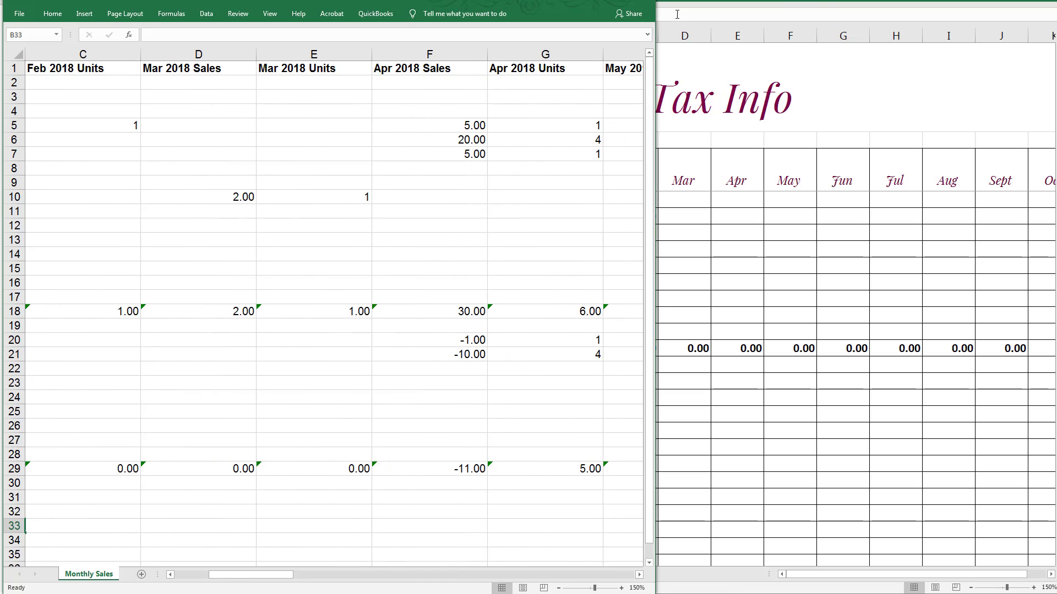
left_click(826, 1)
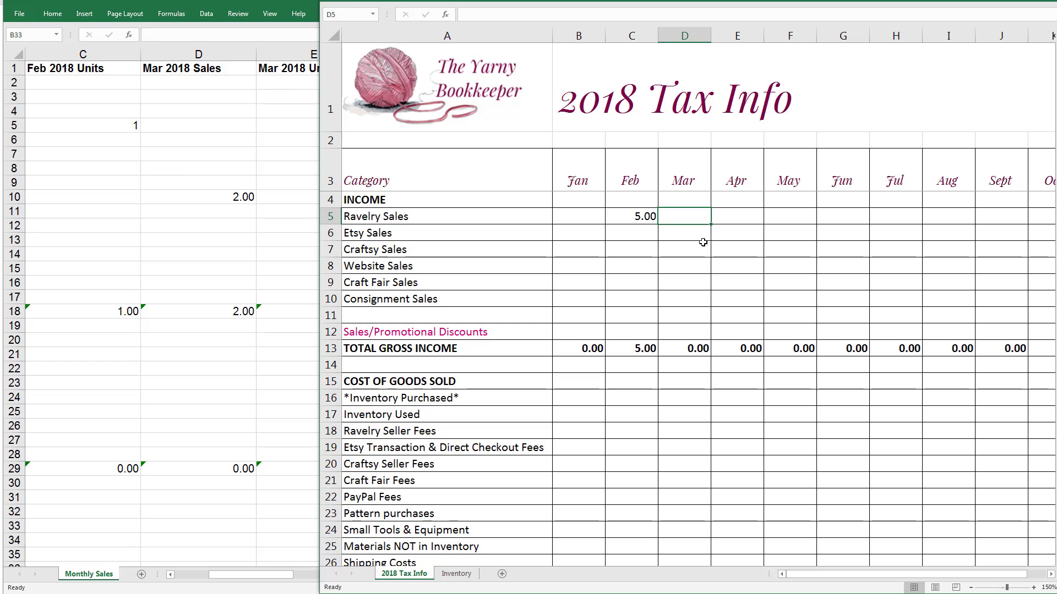
type("2")
key("Tab")
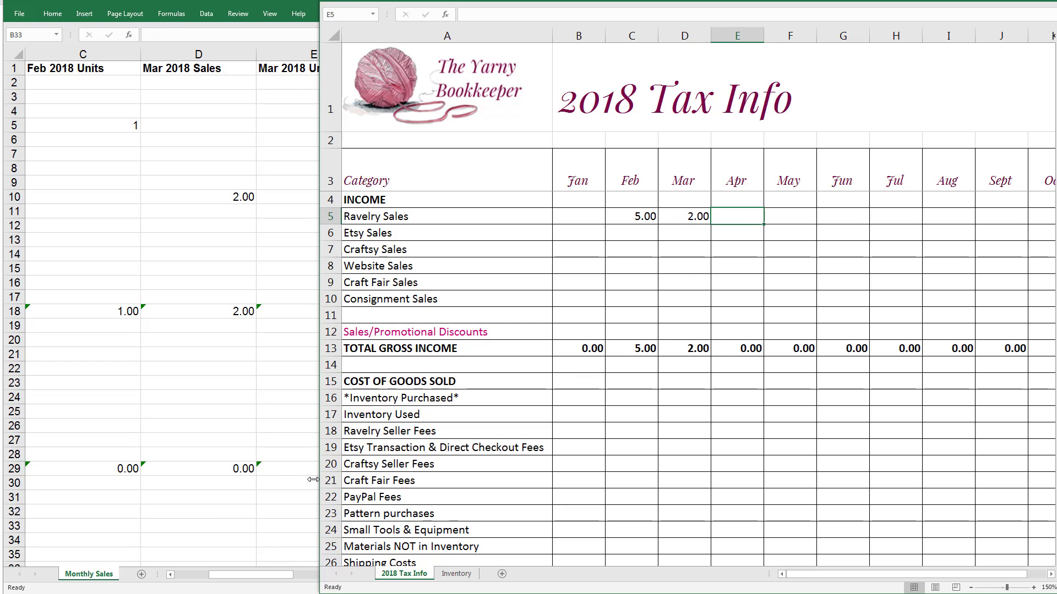
Look up the Apr 2018 Sales total in Monthly Sales and enter 30 as the April Ravelry Sales in 2018 Tax Info
left_click(284, 589)
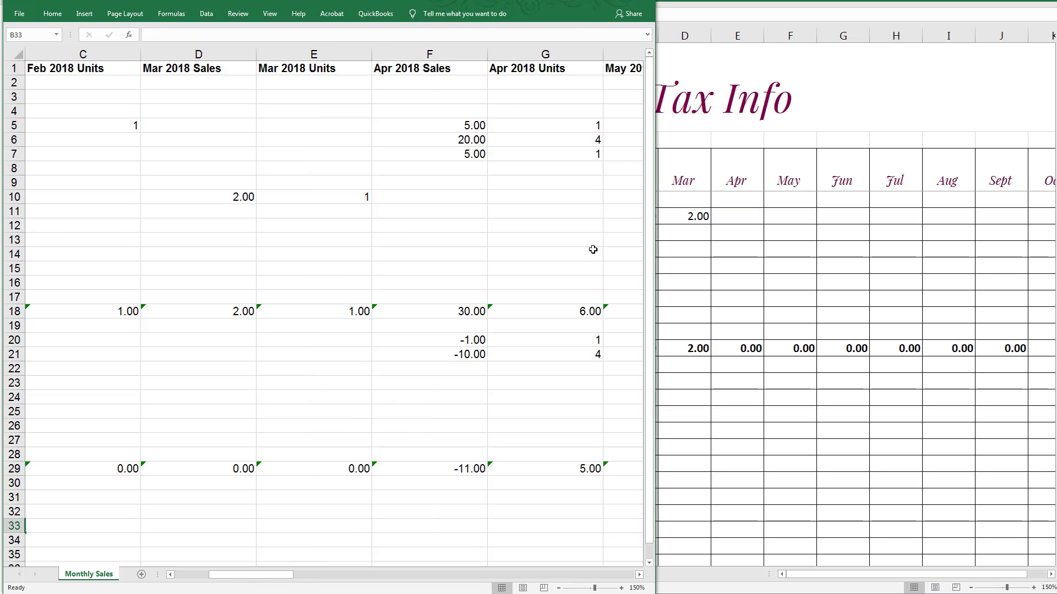
left_click_drag(276, 575, 307, 581)
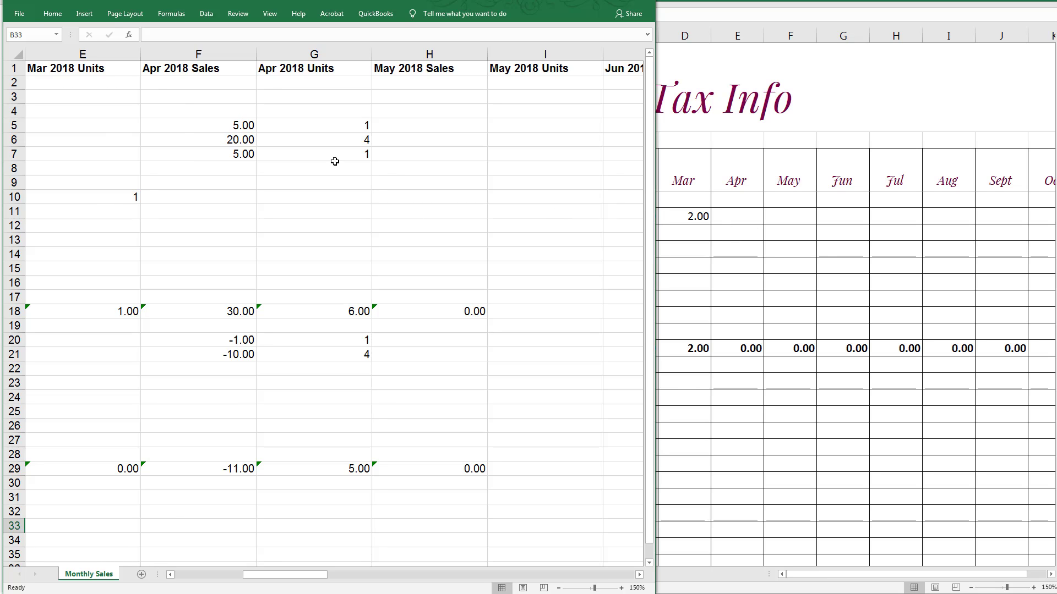
left_click(753, 218)
type("30")
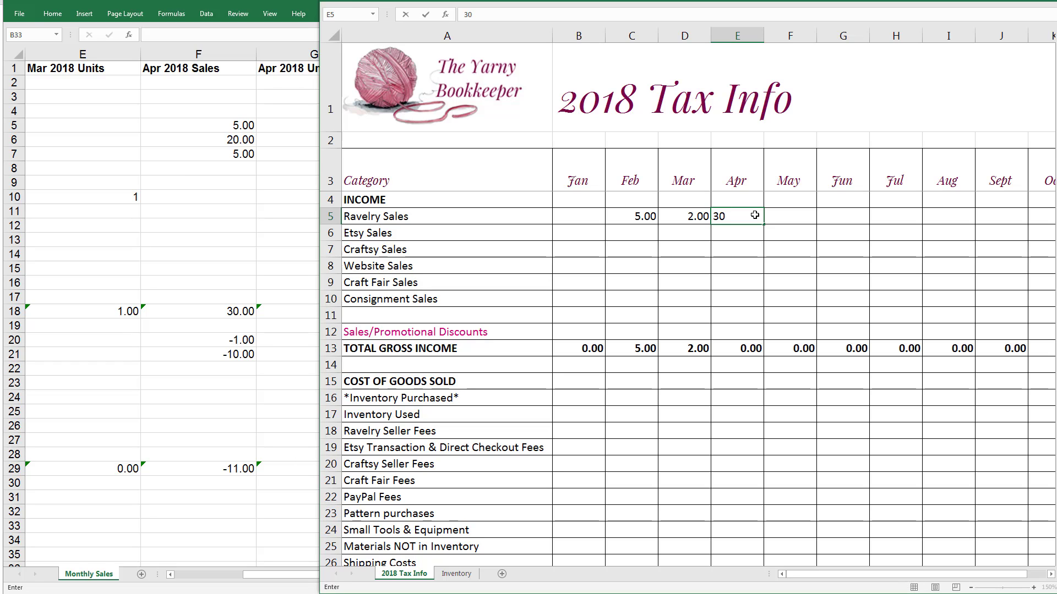
key("Tab")
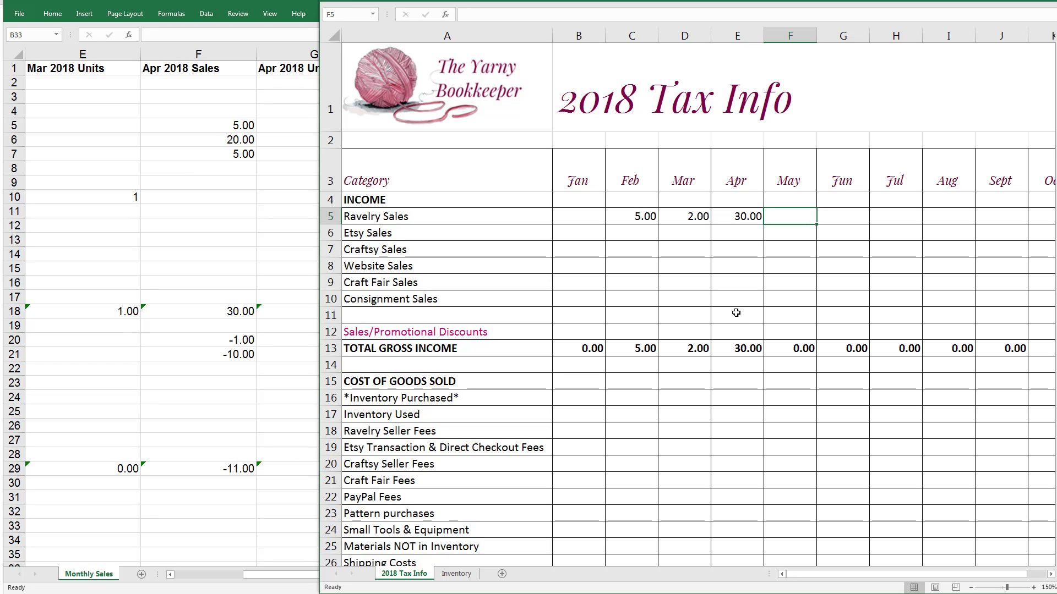
In the 2018 Tax Info sheet, enter -11.00 as the April Sales/Promotional Discounts
left_click(734, 332)
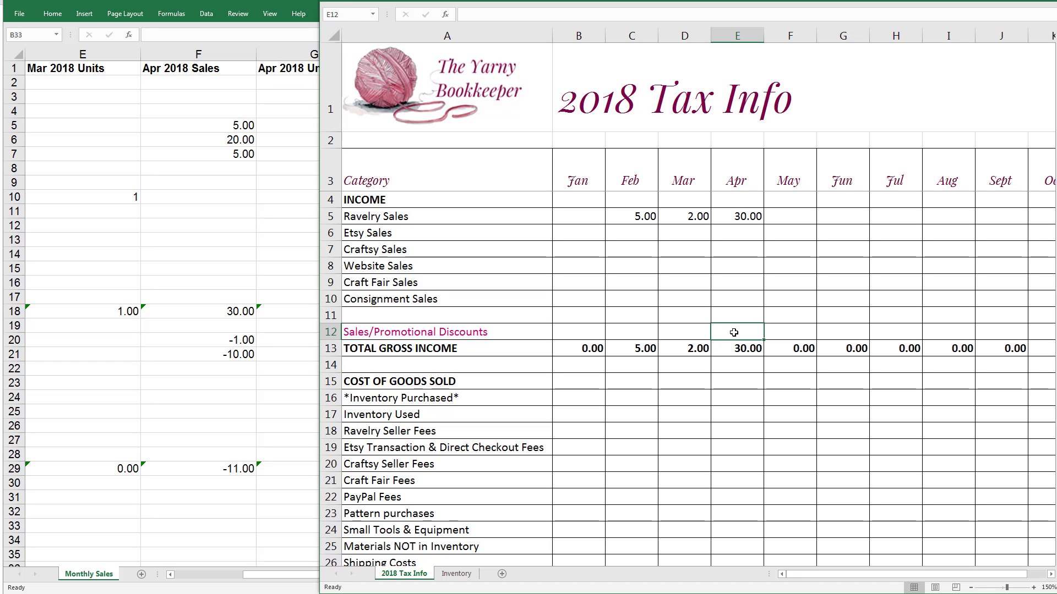
type("-100.")
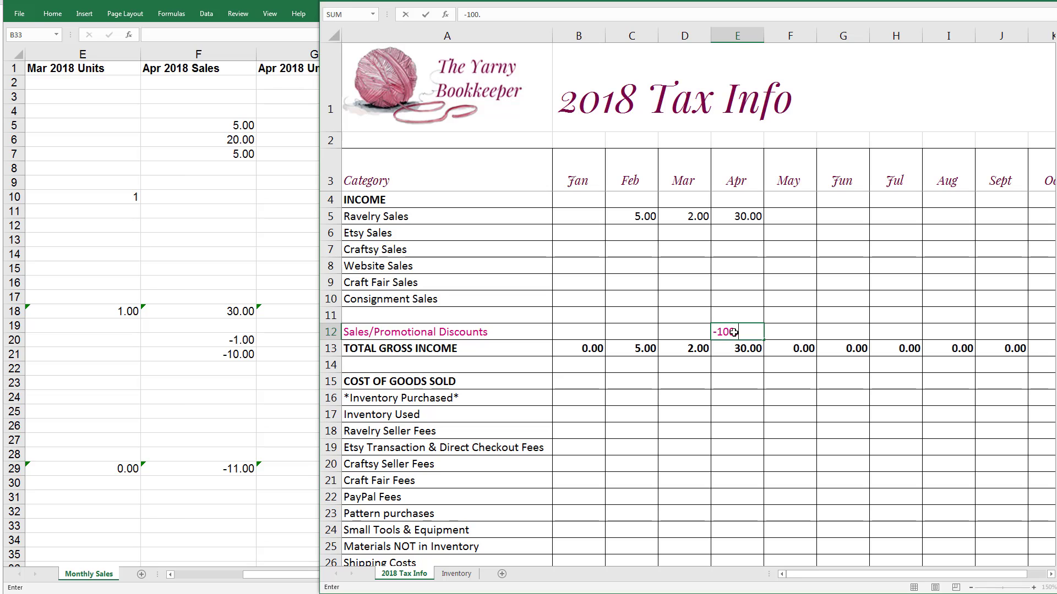
type("00")
key("BackSpace")
key("BackSpace")
key("BackSpace")
key("BackSpace")
key("BackSpace")
type("1.")
key("Tab")
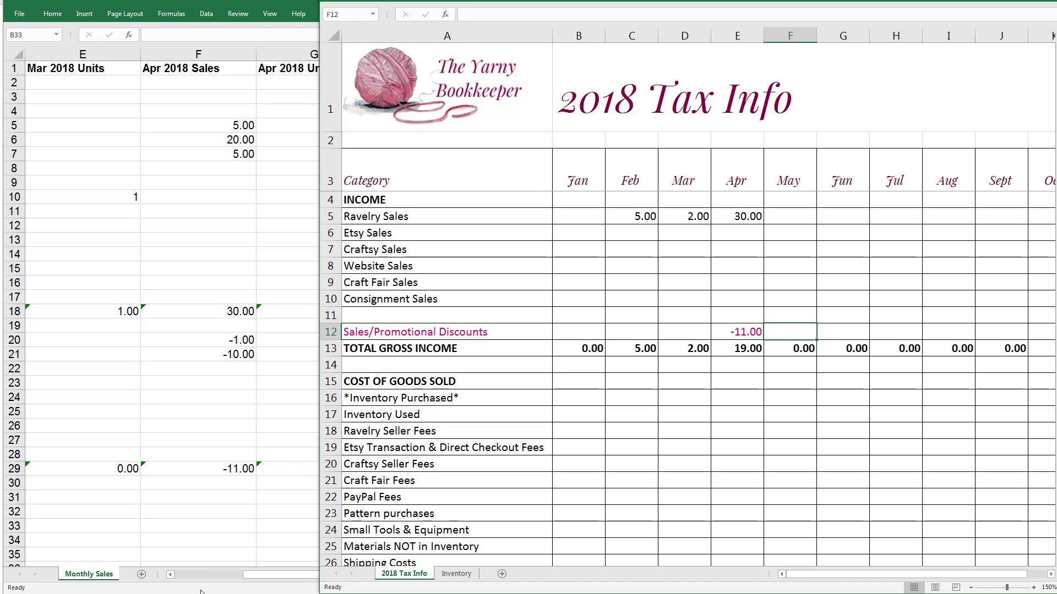
Check the Apr 2018 Sales entries in Monthly Sales, then expand the 2018 Tax Info window so every month and the totals column show
left_click(189, 581)
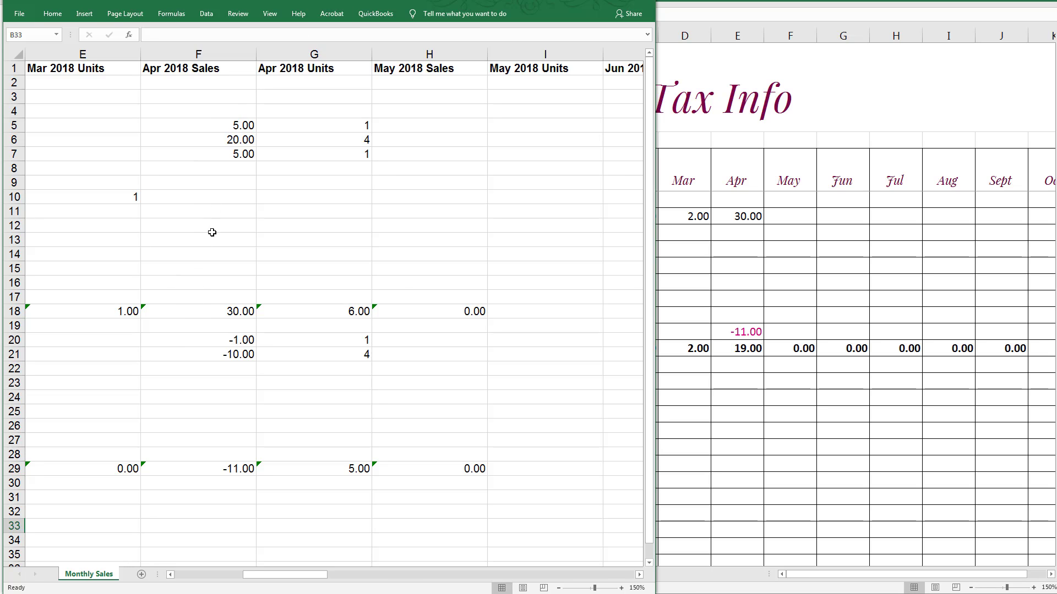
left_click(206, 141)
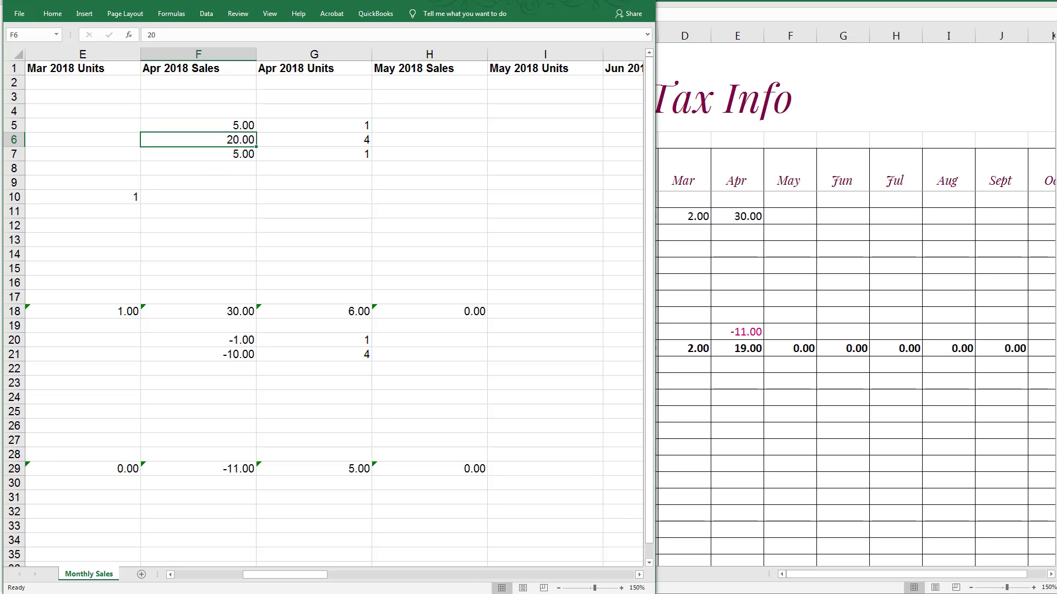
left_click_drag(655, 147, 4, 158)
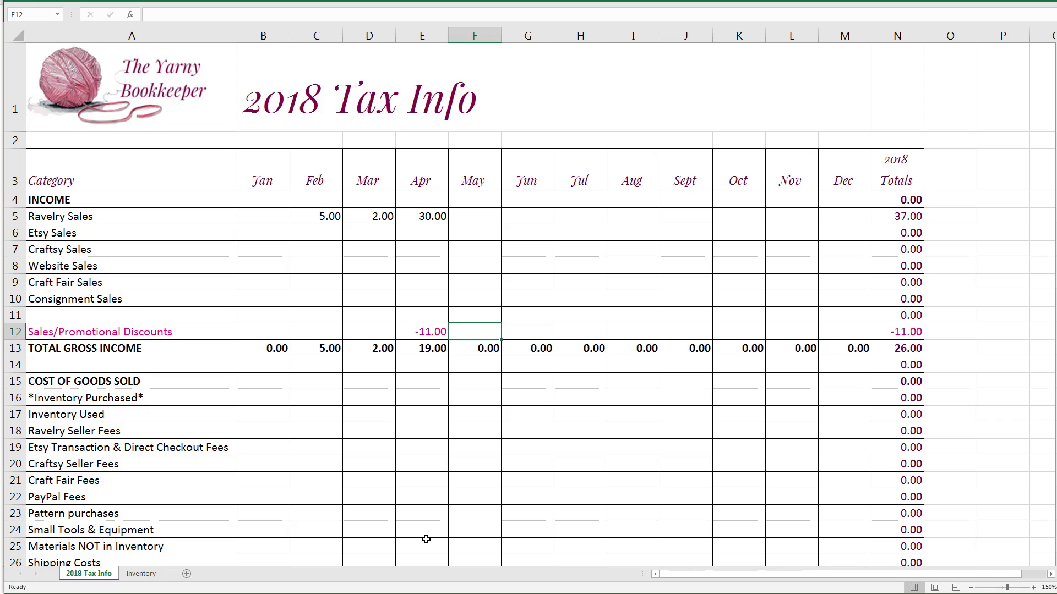
Enter 50.00 as the January amount for Inventory Purchased under Cost of Goods Sold
left_click(275, 398)
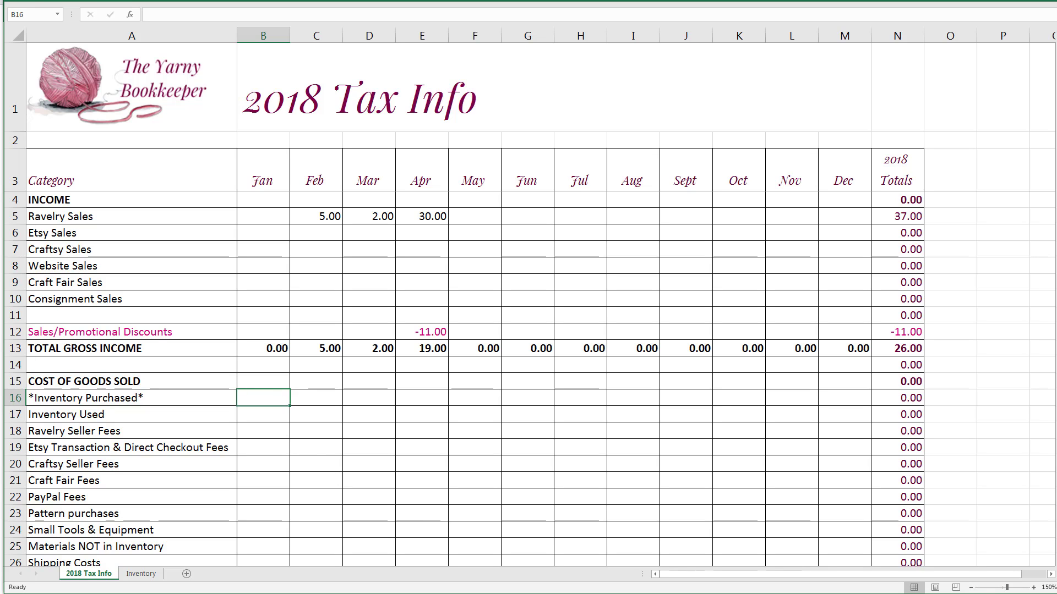
type("50.")
key("Return")
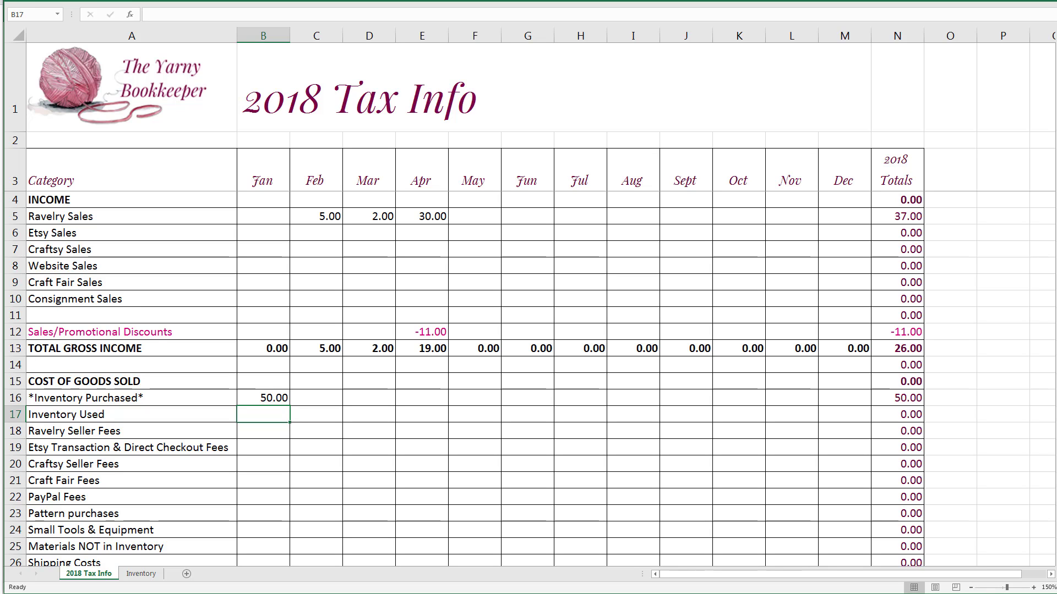
Enter 15.00 as the January amount for Pattern purchases under Cost of Goods Sold
key("Down")
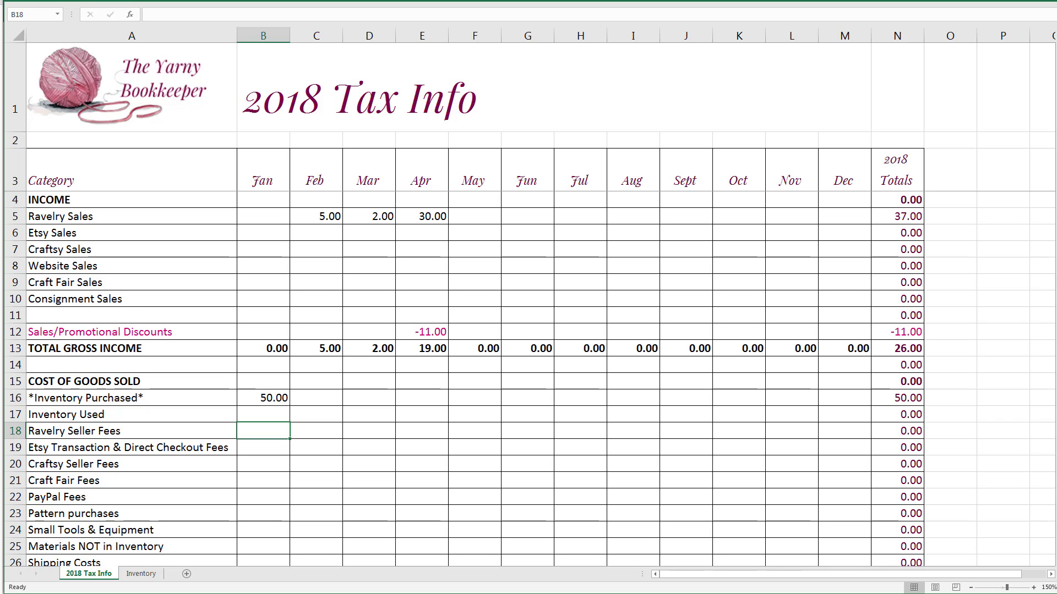
key("Down")
key("Down")
key("Down")
key("Down")
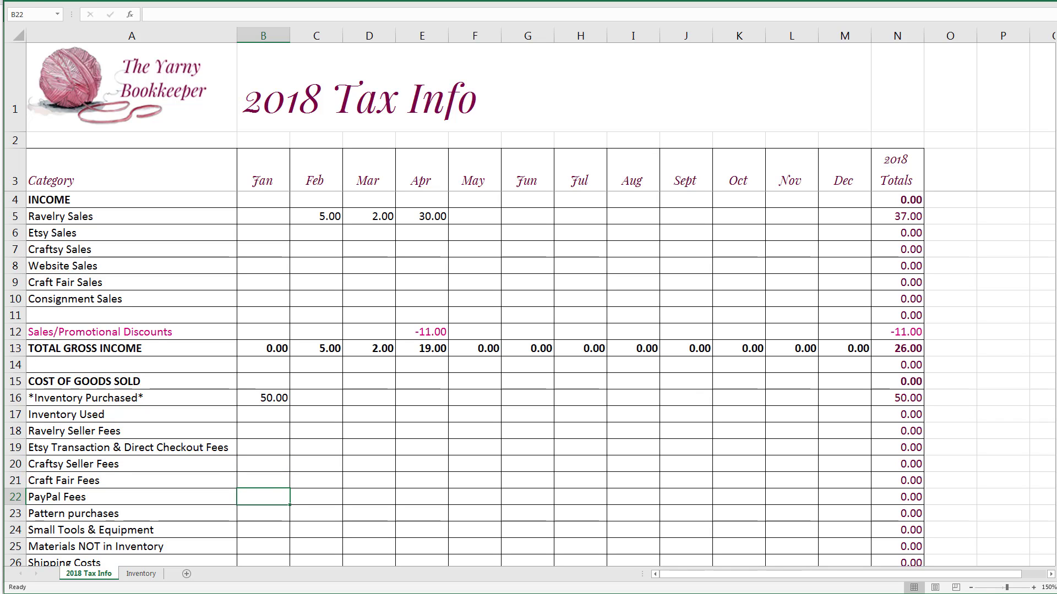
key("Down")
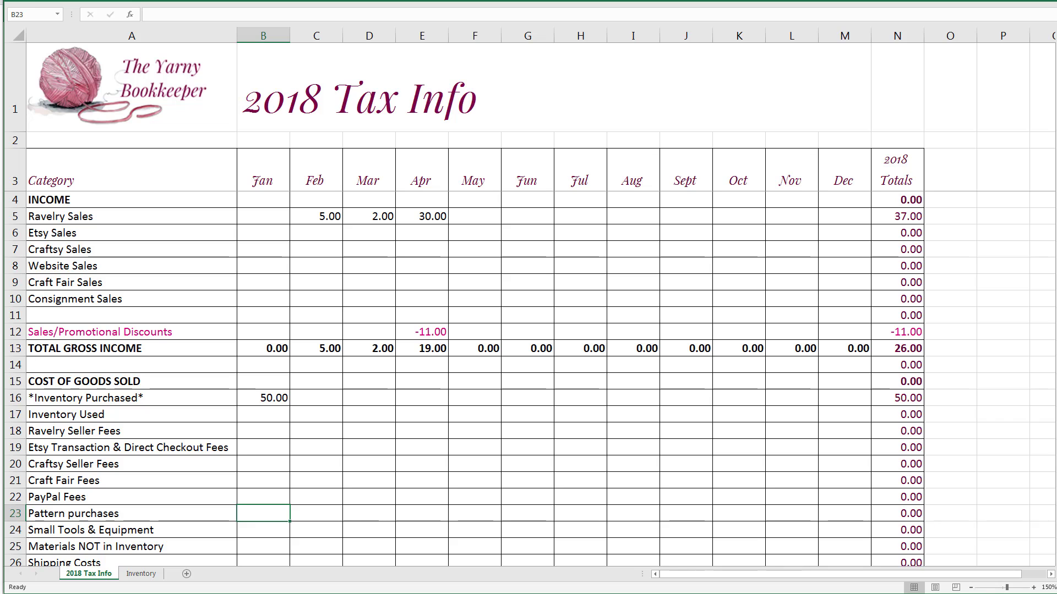
type("15.")
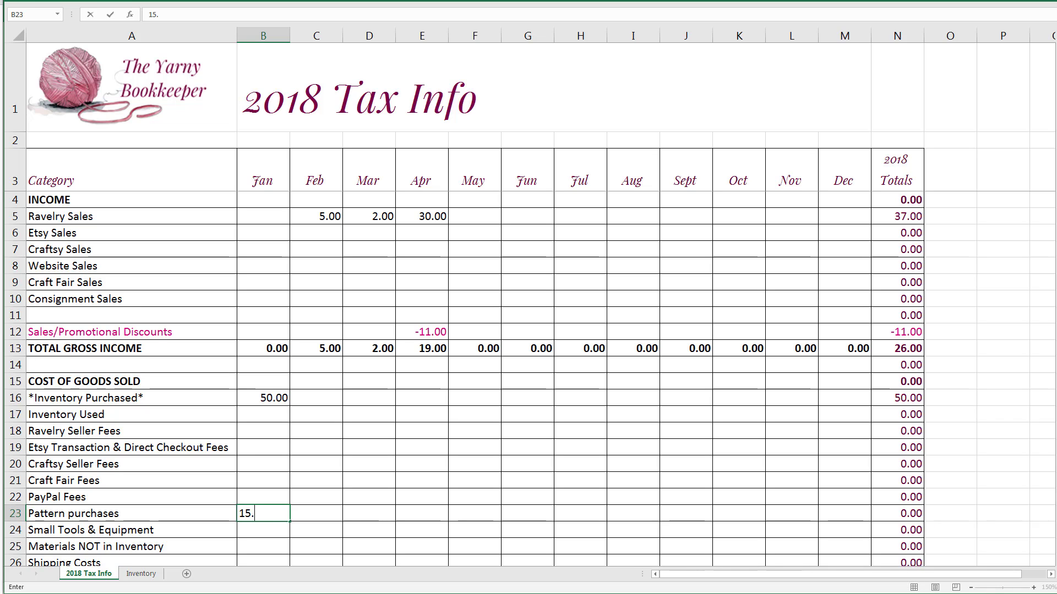
key("Return")
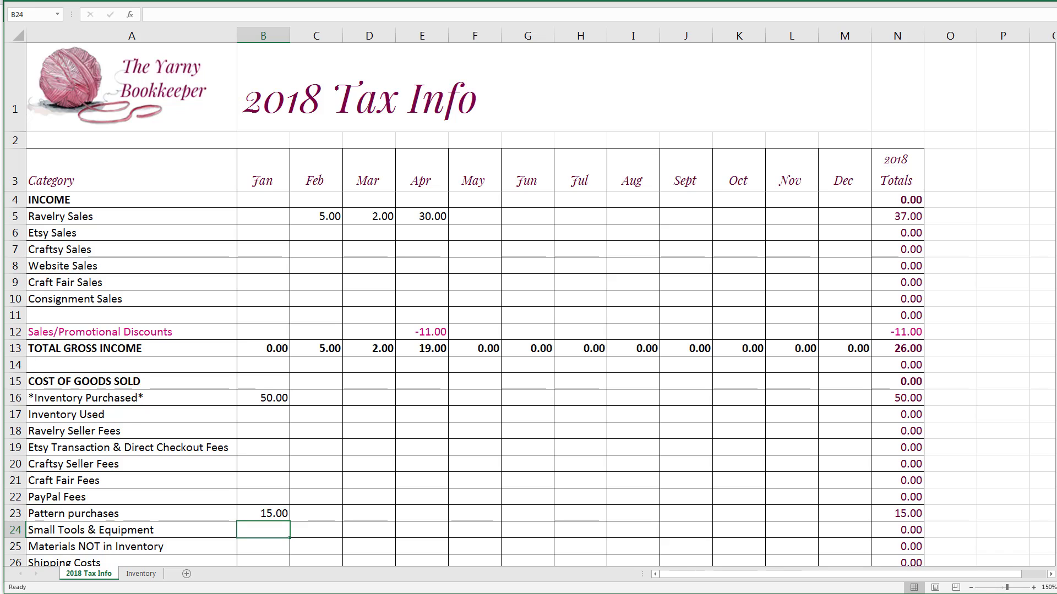
Enter 25.00 as the January amount for Small Tools & Equipment
type("25")
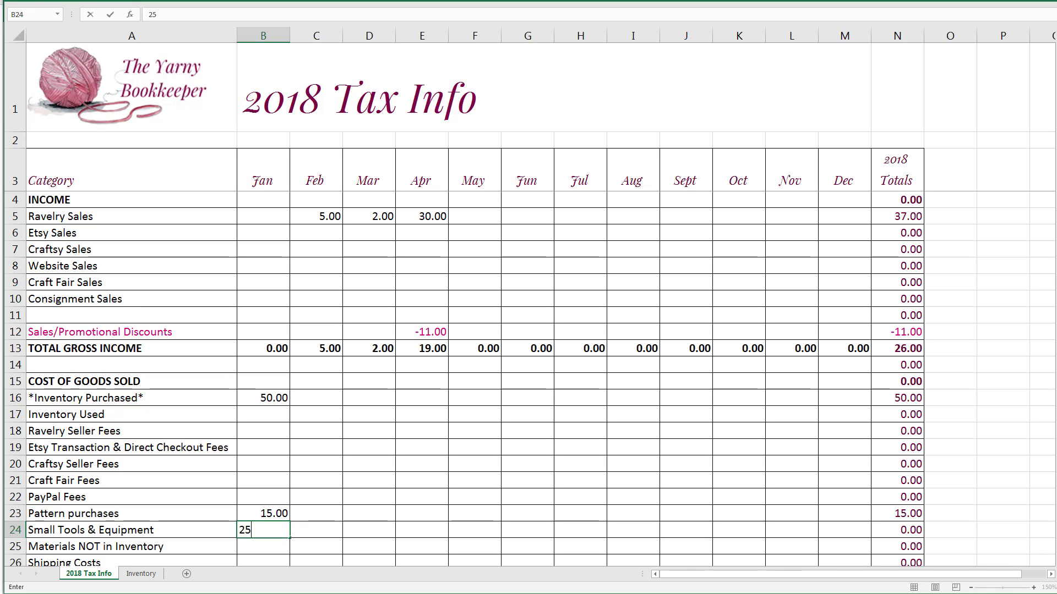
type(".00")
key("Return")
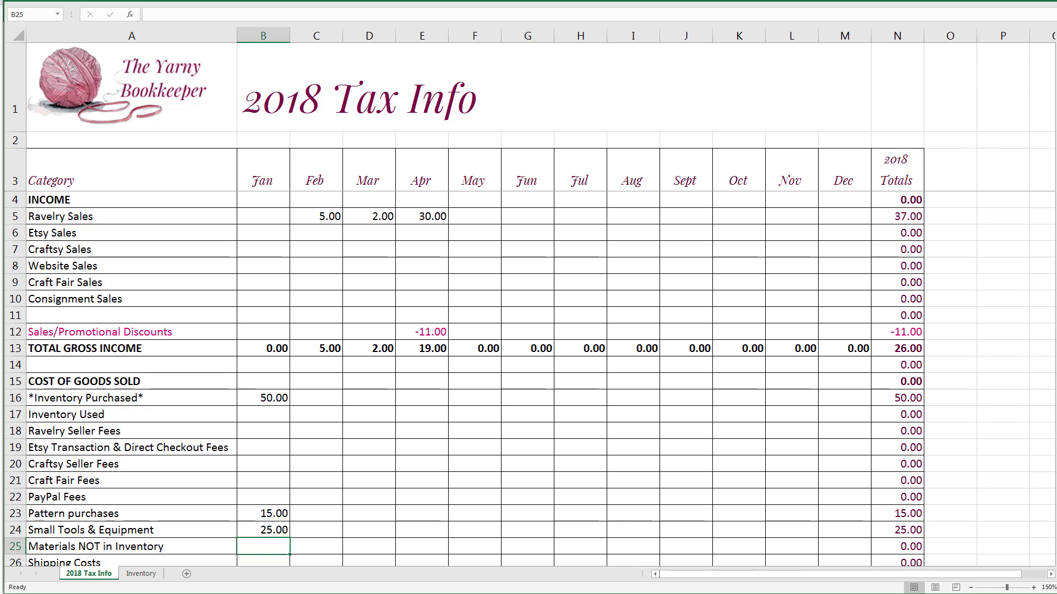
In the Expenses section, enter 3.95 as the January Website Fees and fill the same amount across through December
scroll(528, 380, "down", 4)
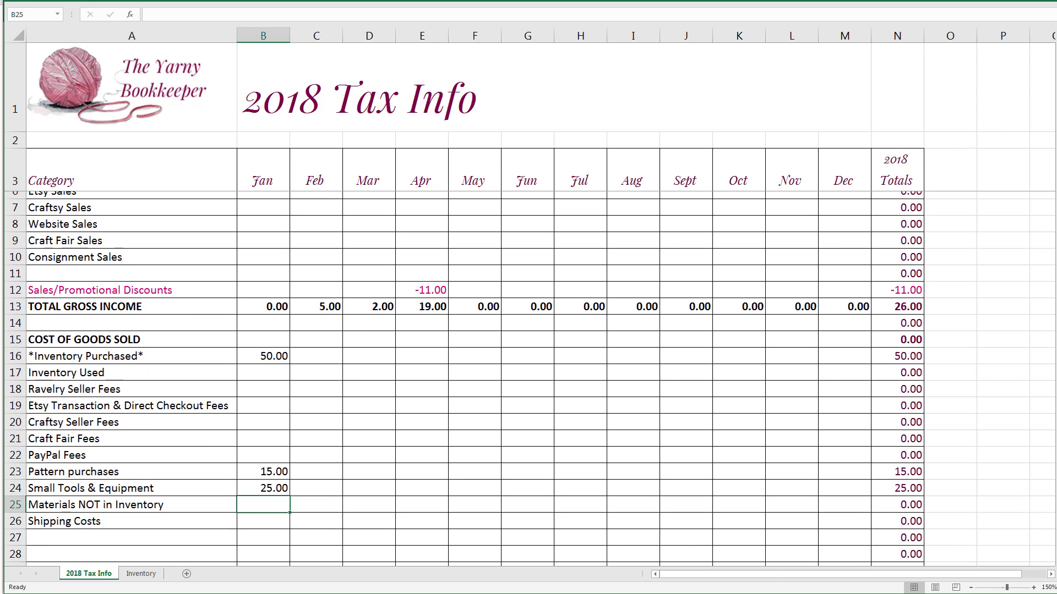
scroll(529, 380, "down", 2)
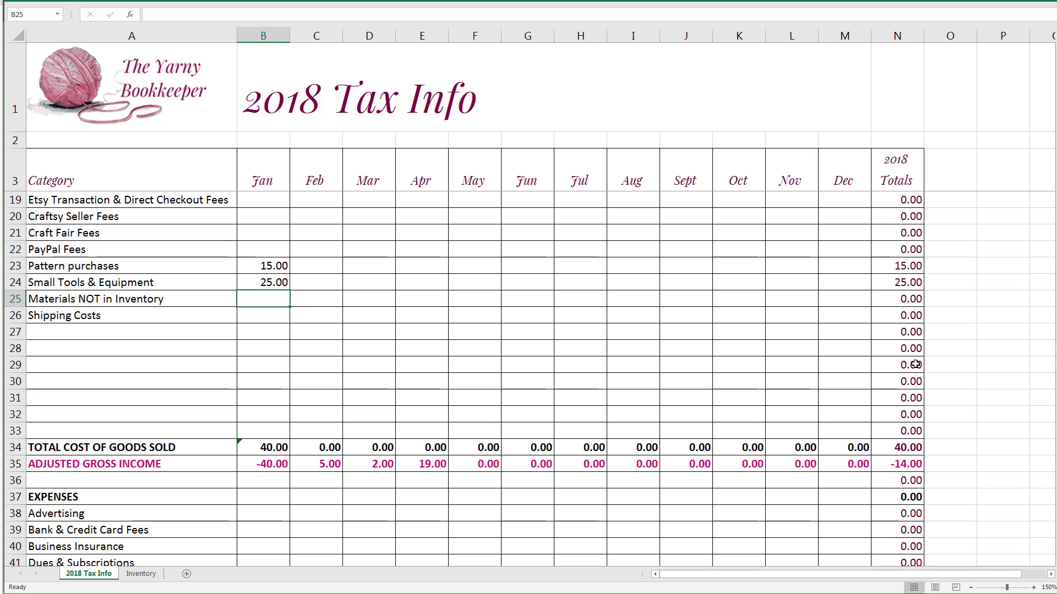
scroll(528, 380, "down", 6)
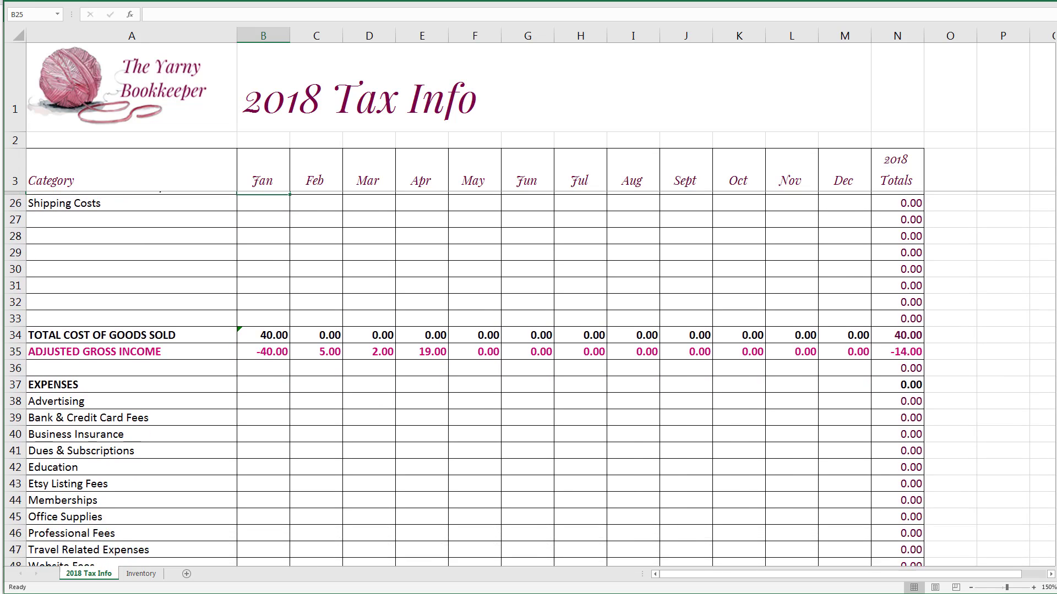
scroll(529, 379, "up", 1)
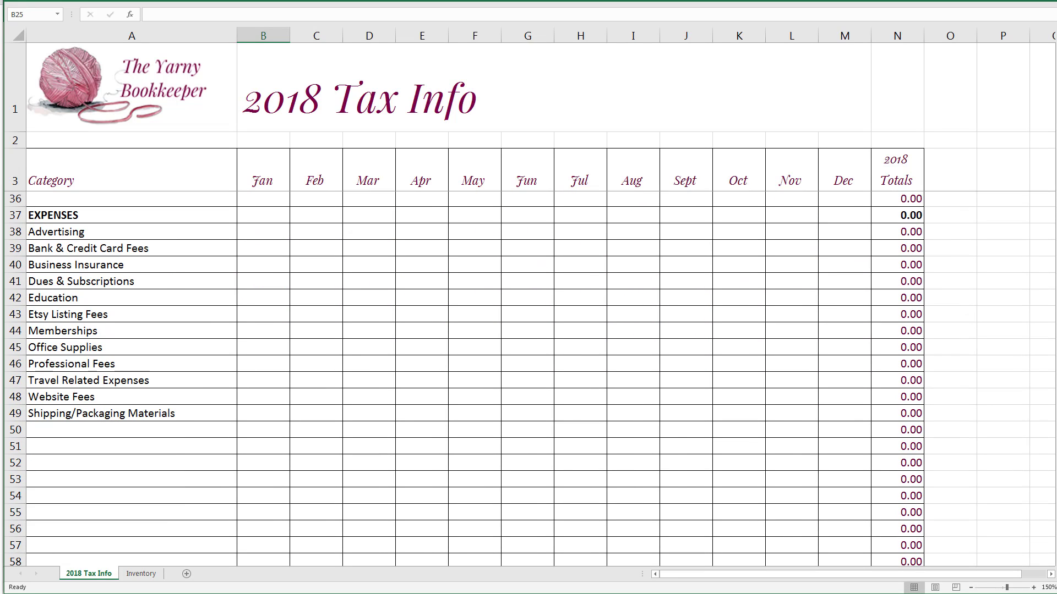
left_click(274, 399)
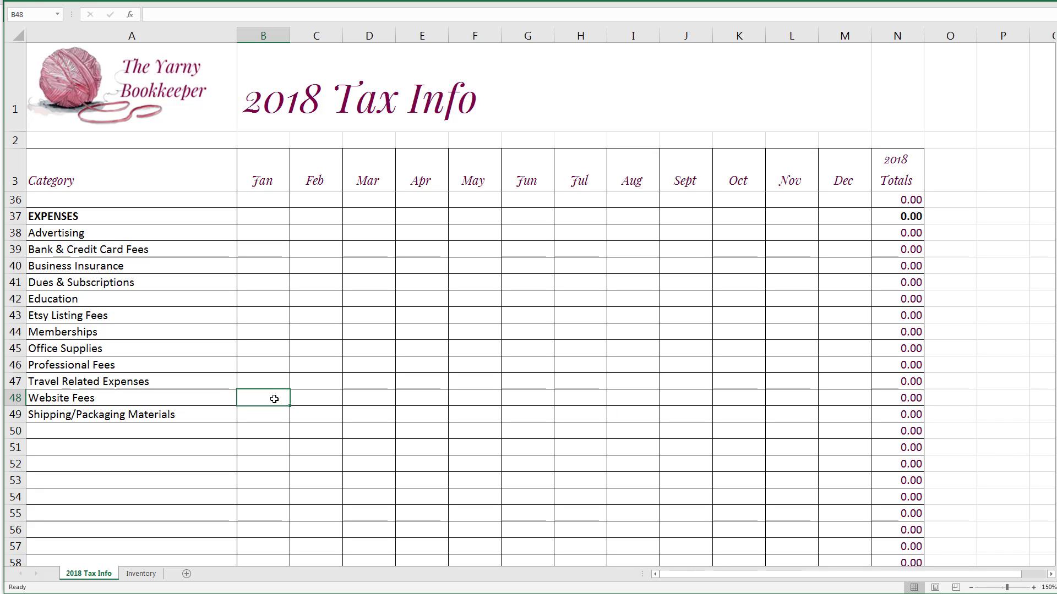
type("3.95")
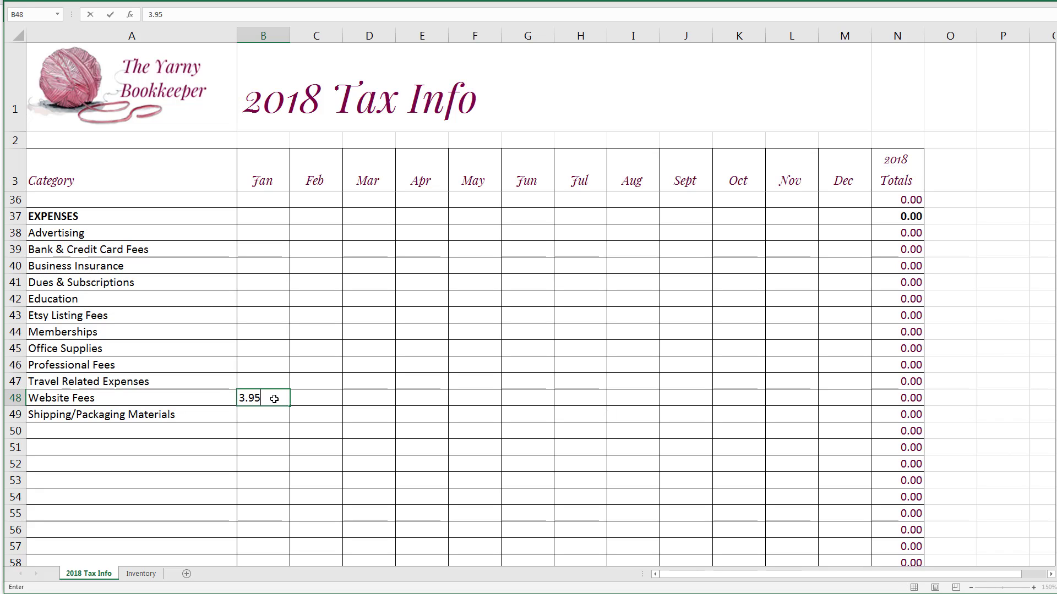
key("Return")
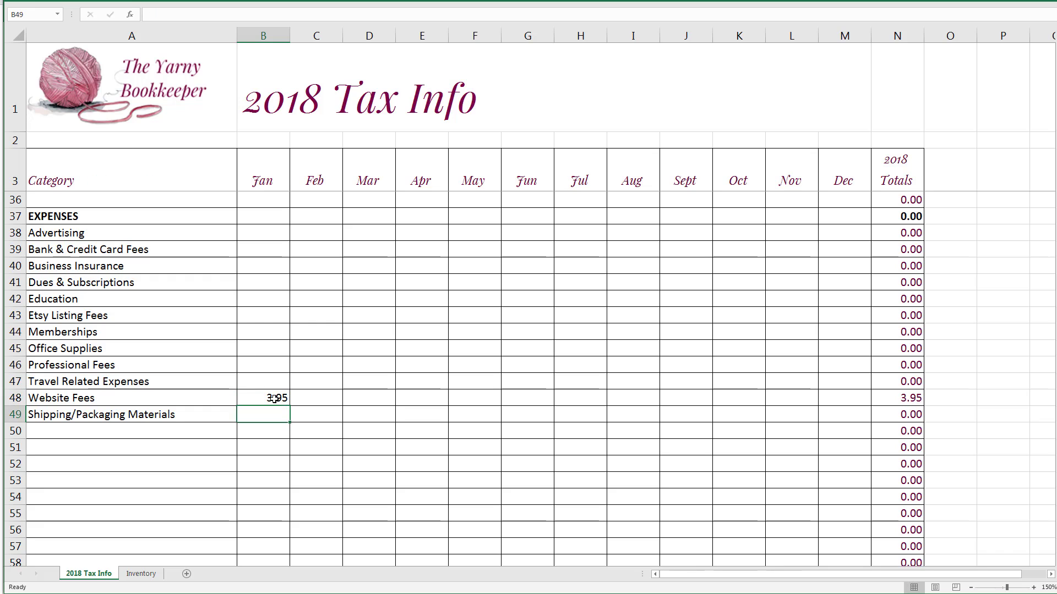
left_click(275, 399)
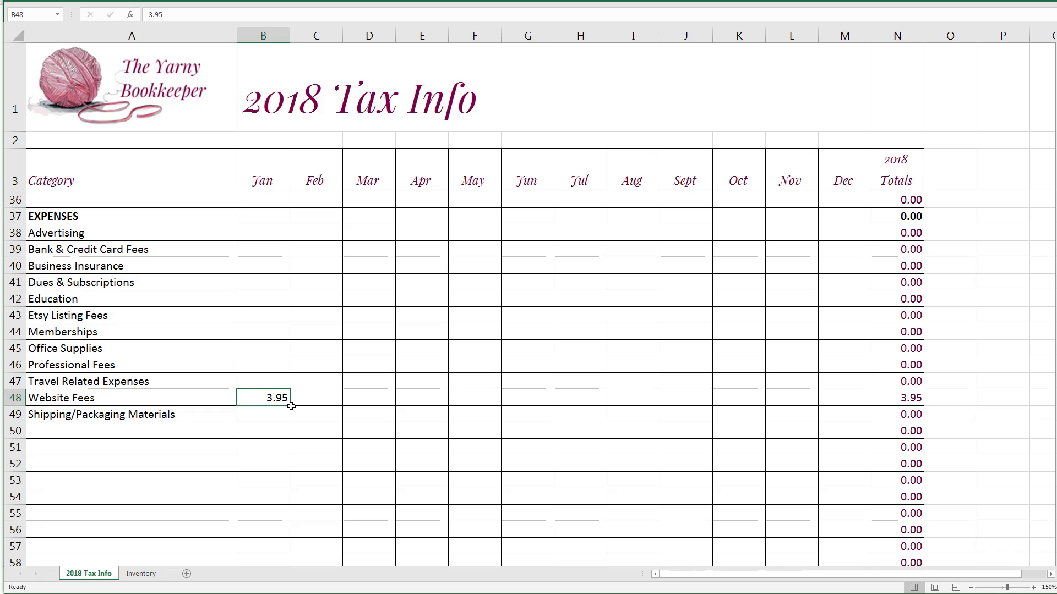
left_click_drag(291, 407, 847, 407)
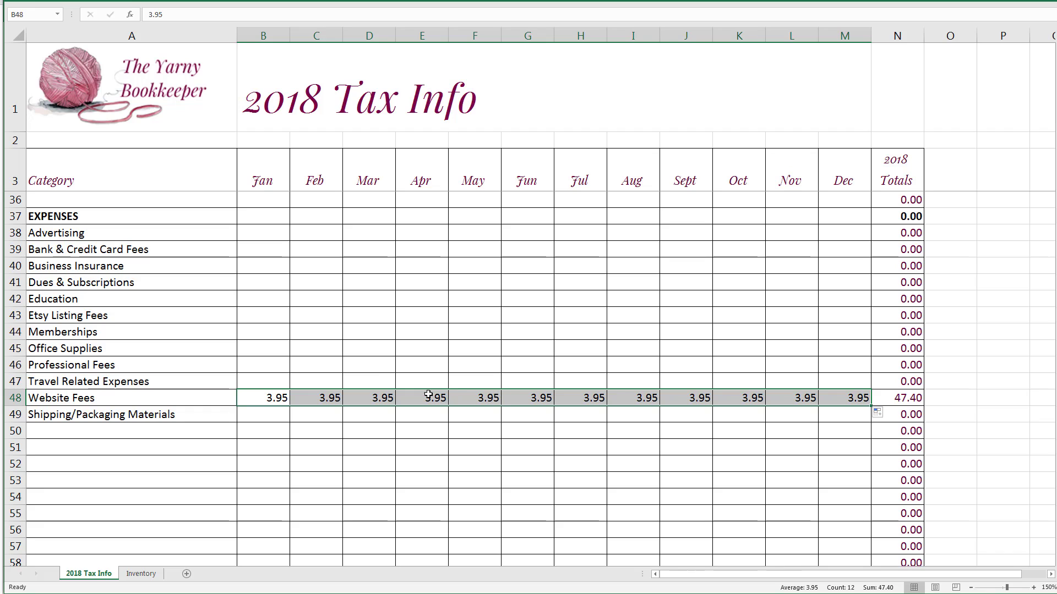
Enter 29.95 as the January Memberships expense and fill the same amount across through December
left_click(266, 281)
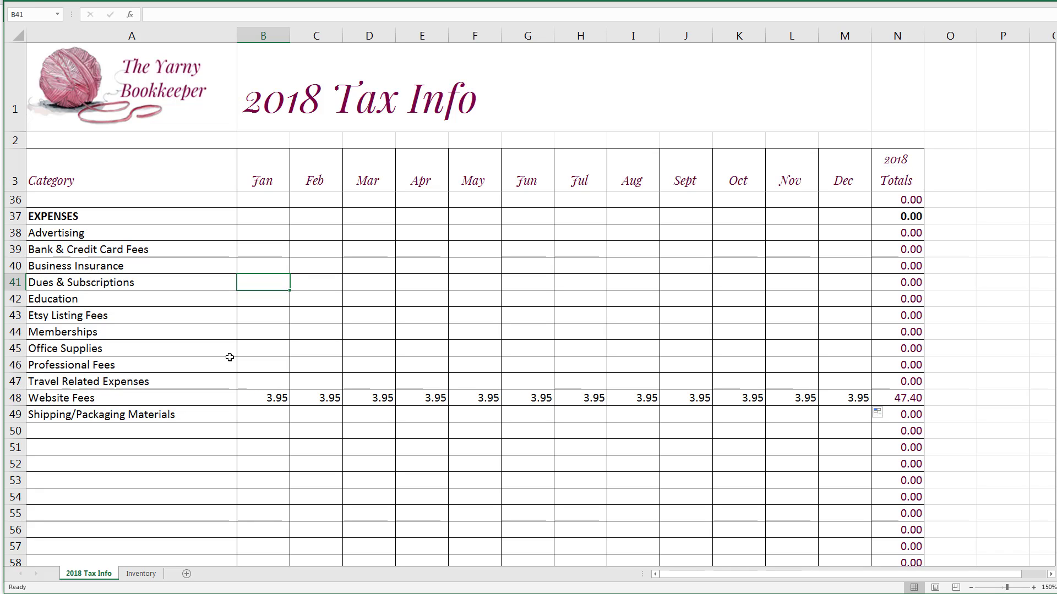
left_click(258, 336)
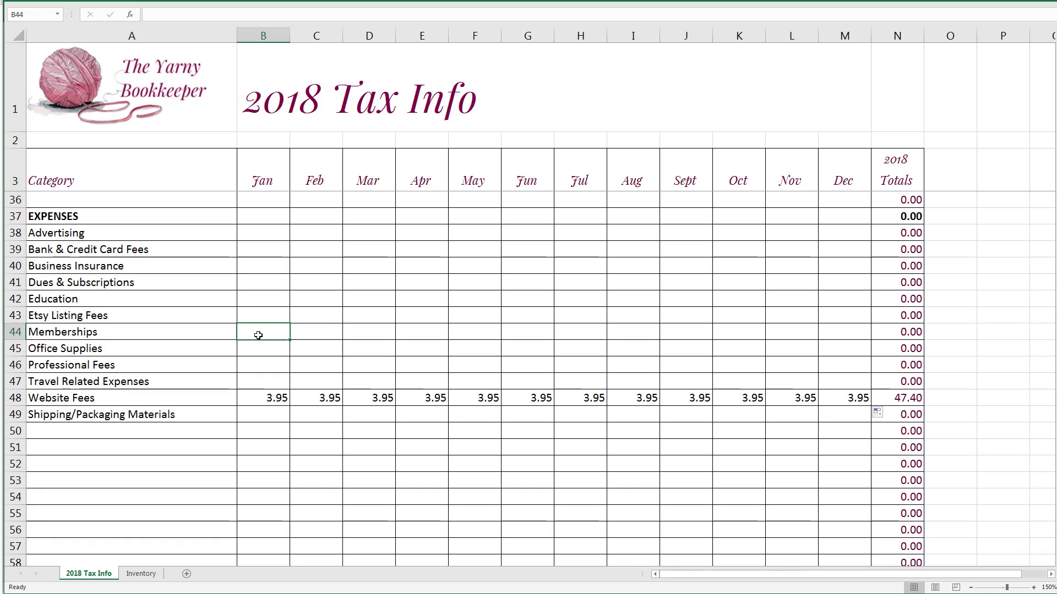
type("29.95")
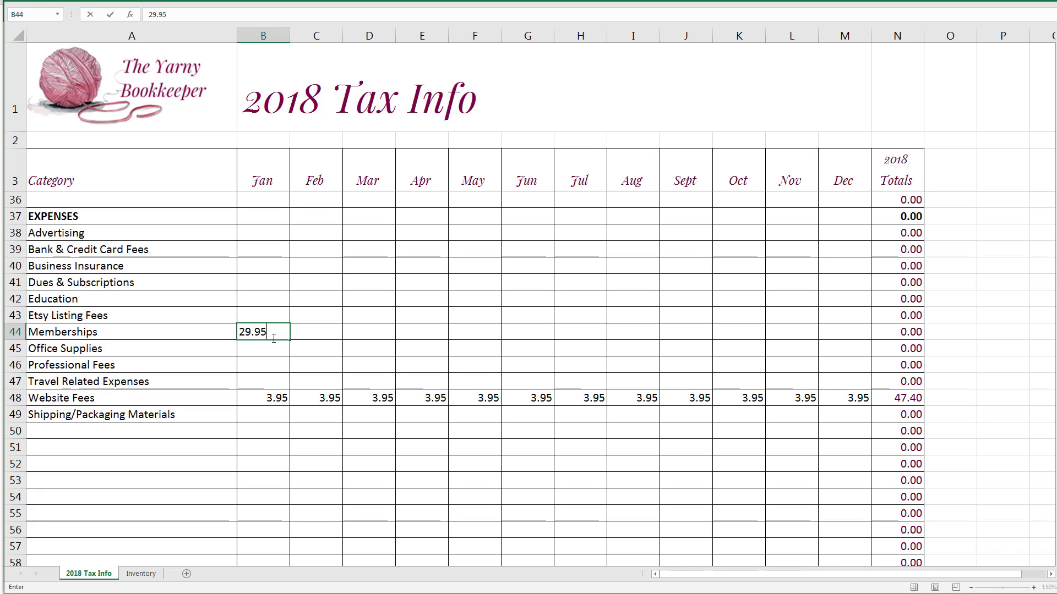
key("Tab")
left_click(278, 333)
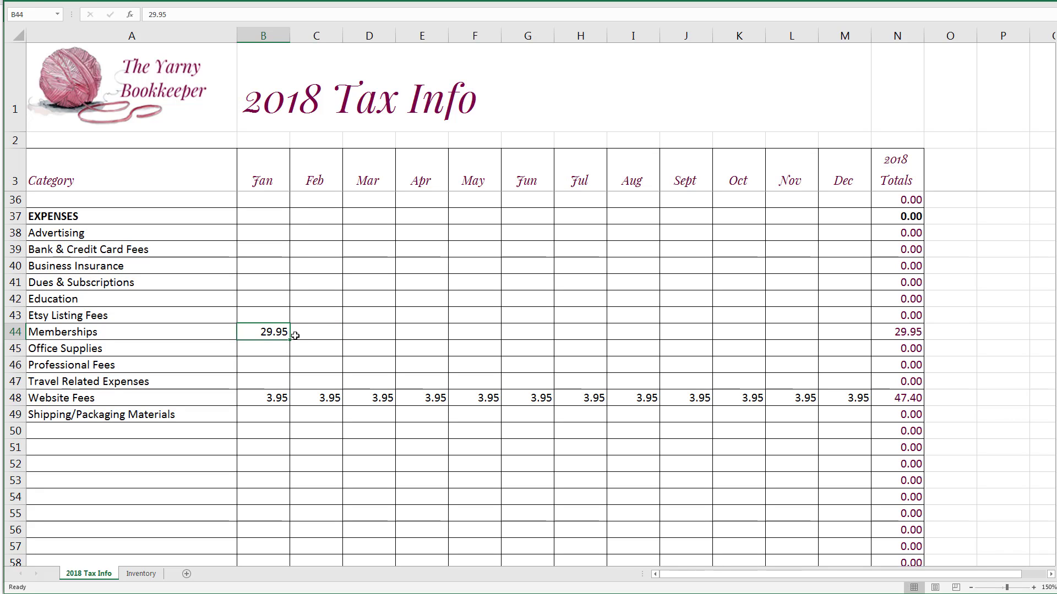
left_click_drag(295, 335, 839, 335)
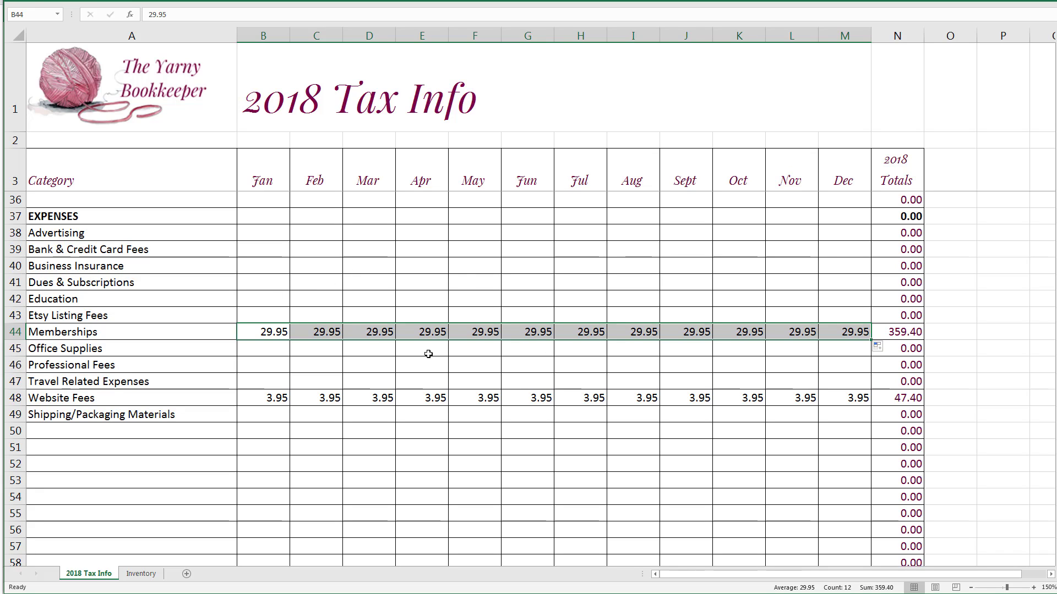
Enter 9.95 as the January Dues & Subscriptions expense, fill it across through December, and save the workbook
left_click(259, 280)
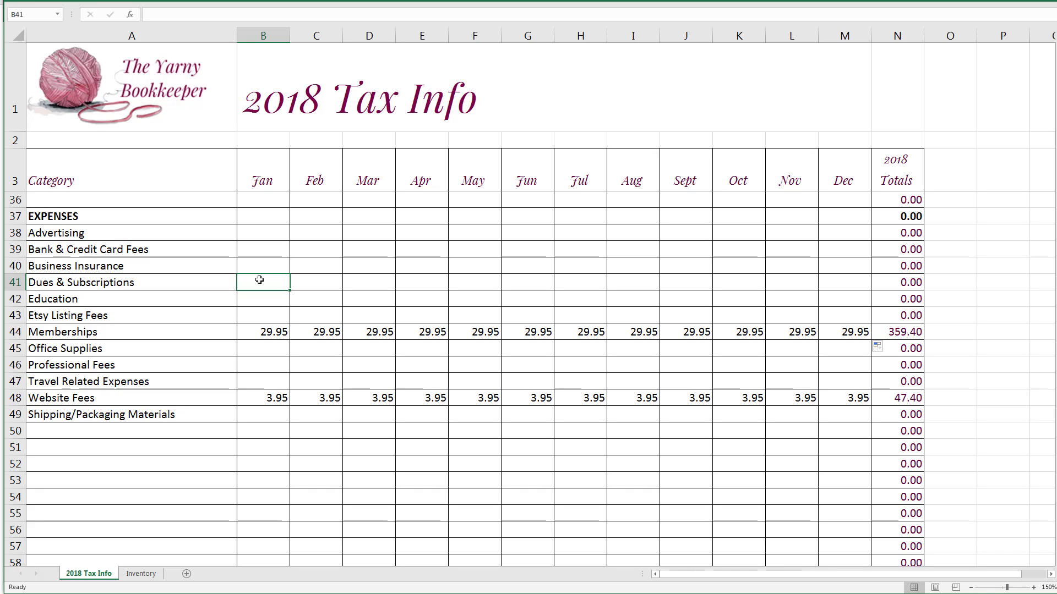
type("9.95")
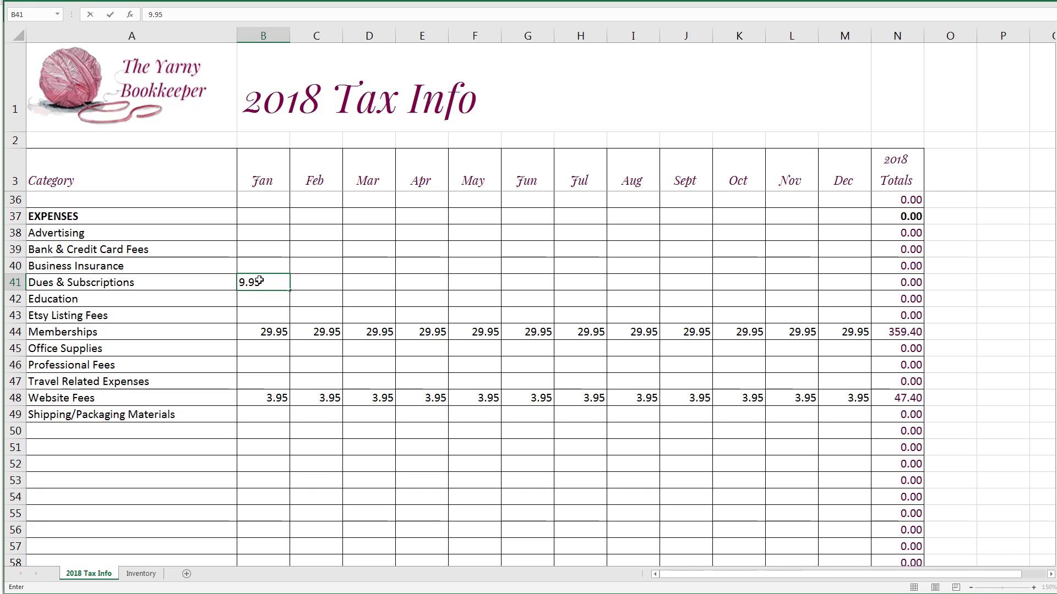
key("Tab")
left_click(274, 283)
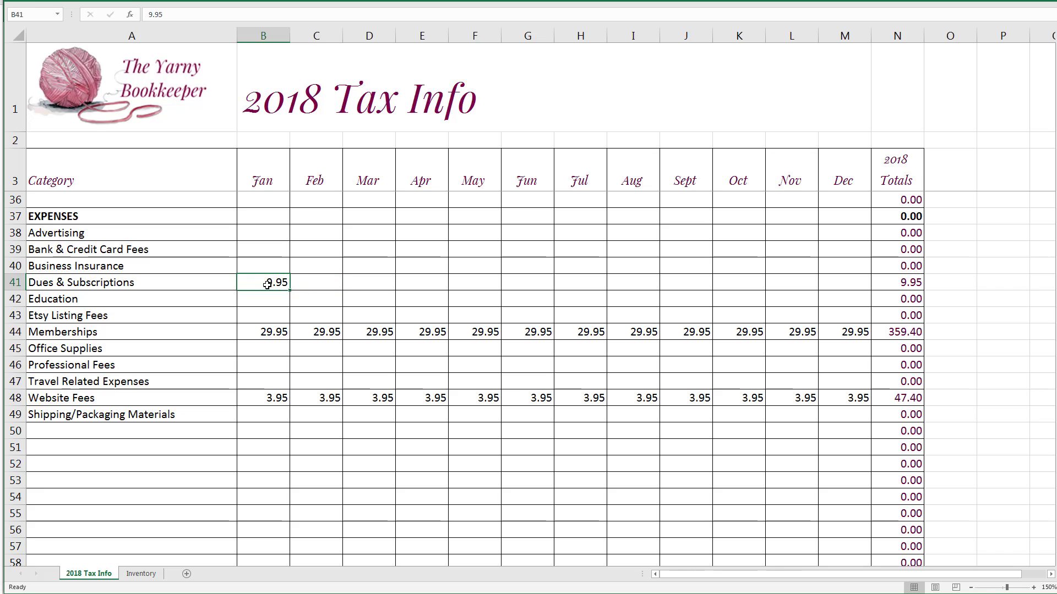
left_click_drag(291, 289, 863, 286)
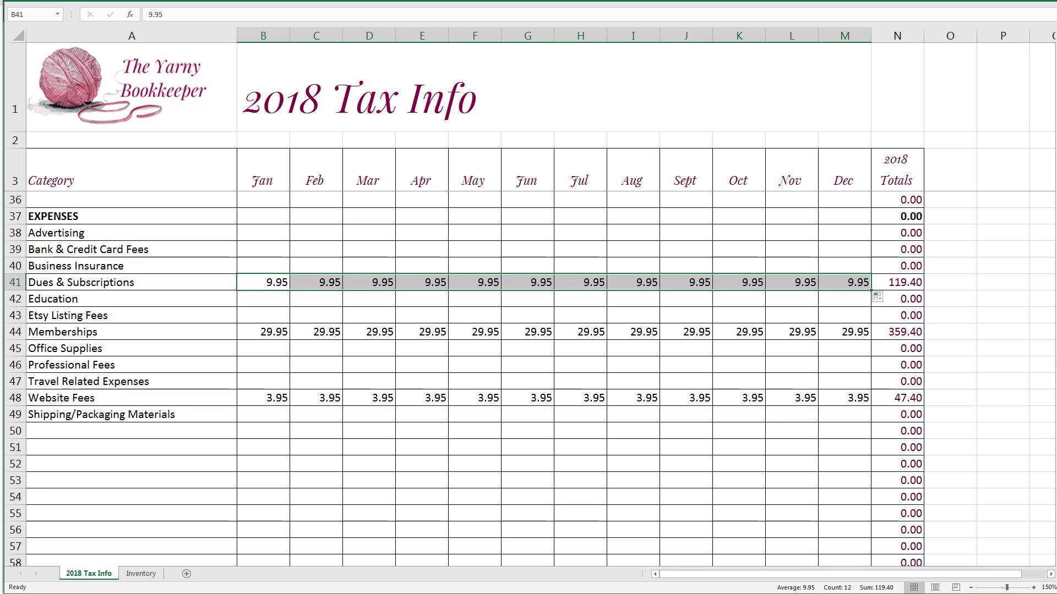
key("ctrl+s")
In the Other Income section, enter 14.00 as the January Share-a-Sale income
scroll(529, 380, "down", 2)
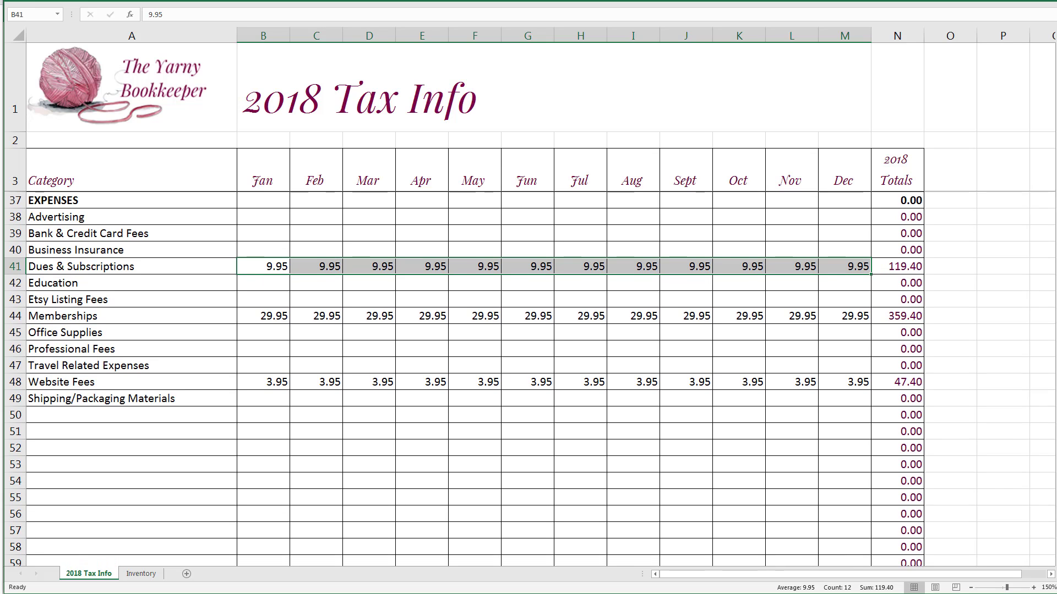
scroll(529, 380, "down", 2)
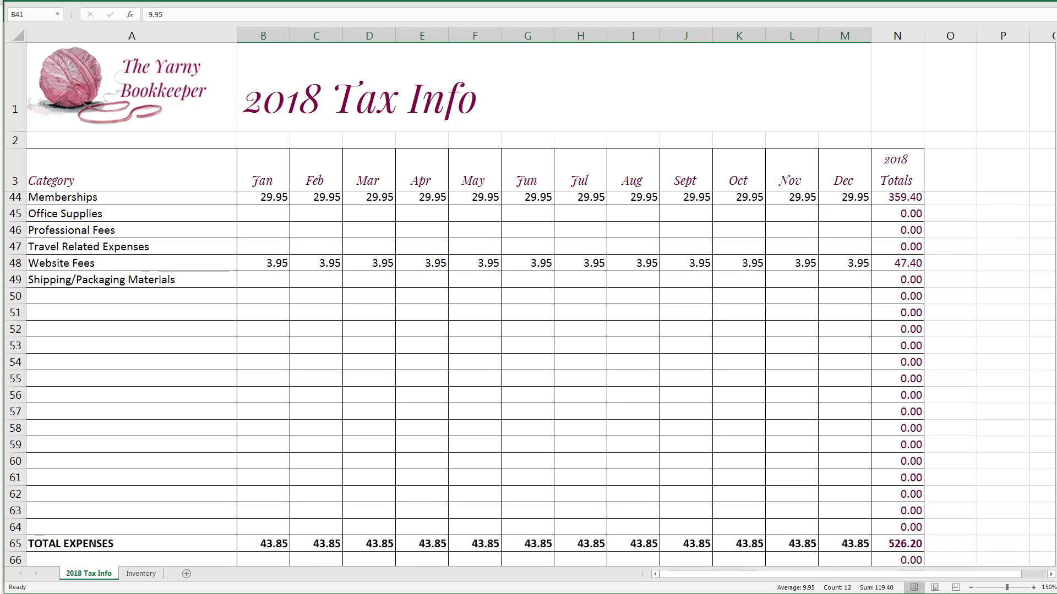
scroll(528, 380, "down", 1)
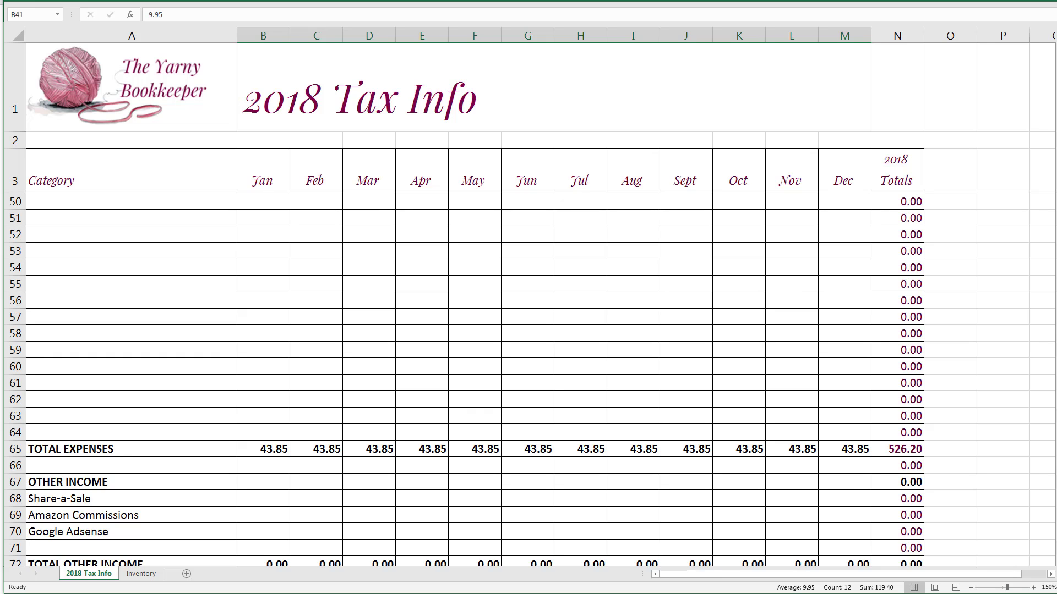
scroll(915, 418, "down", 1)
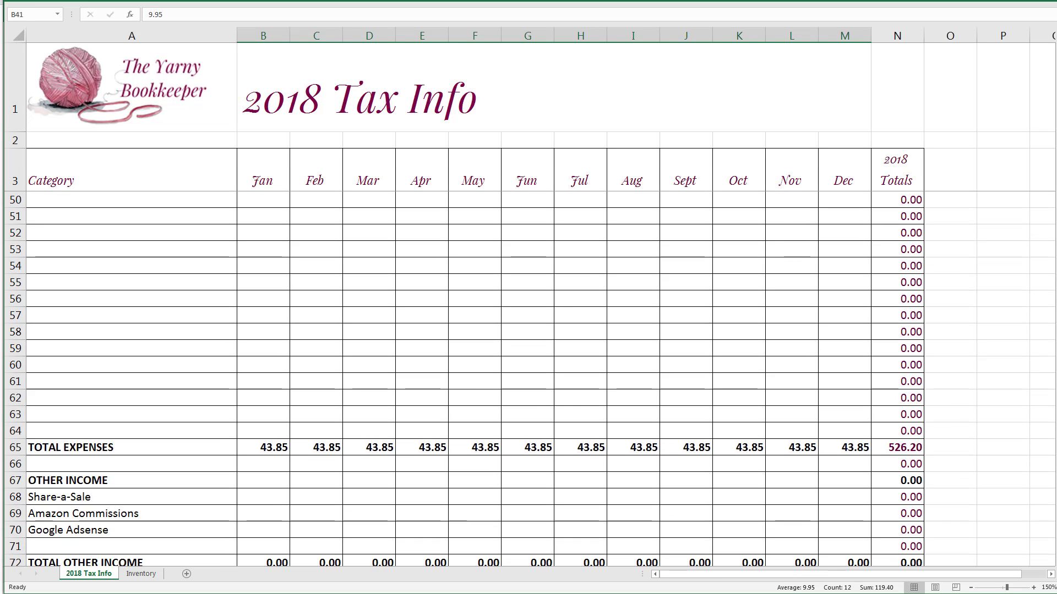
scroll(529, 380, "down", 2)
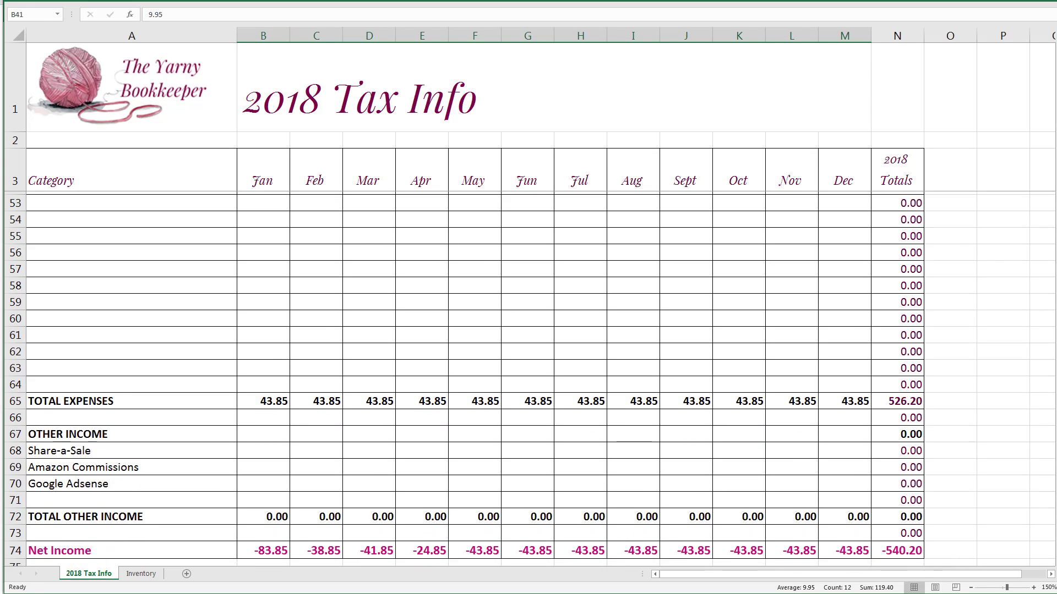
scroll(528, 380, "down", 1)
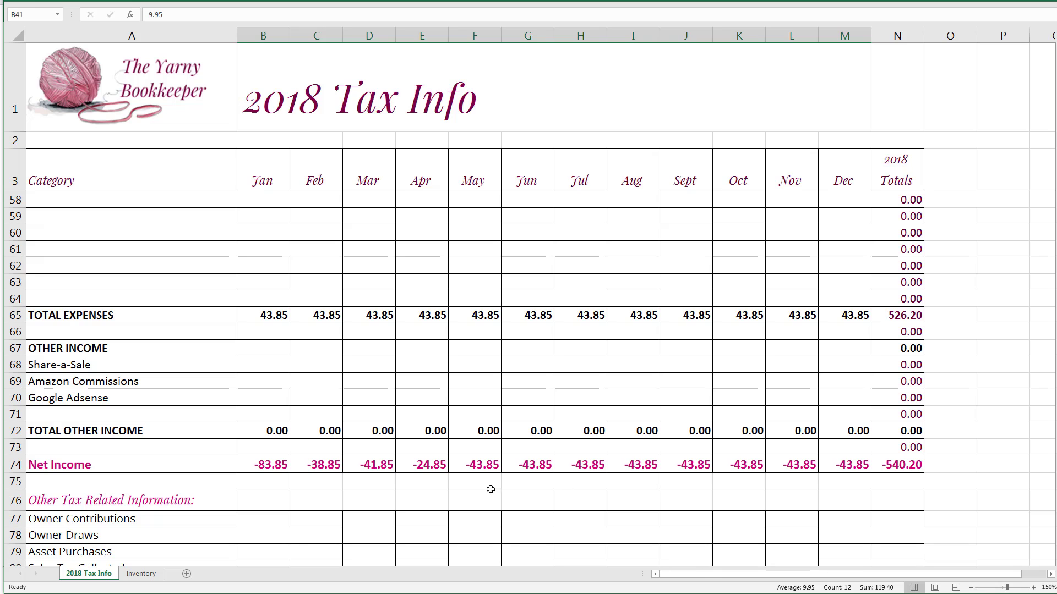
left_click(249, 364)
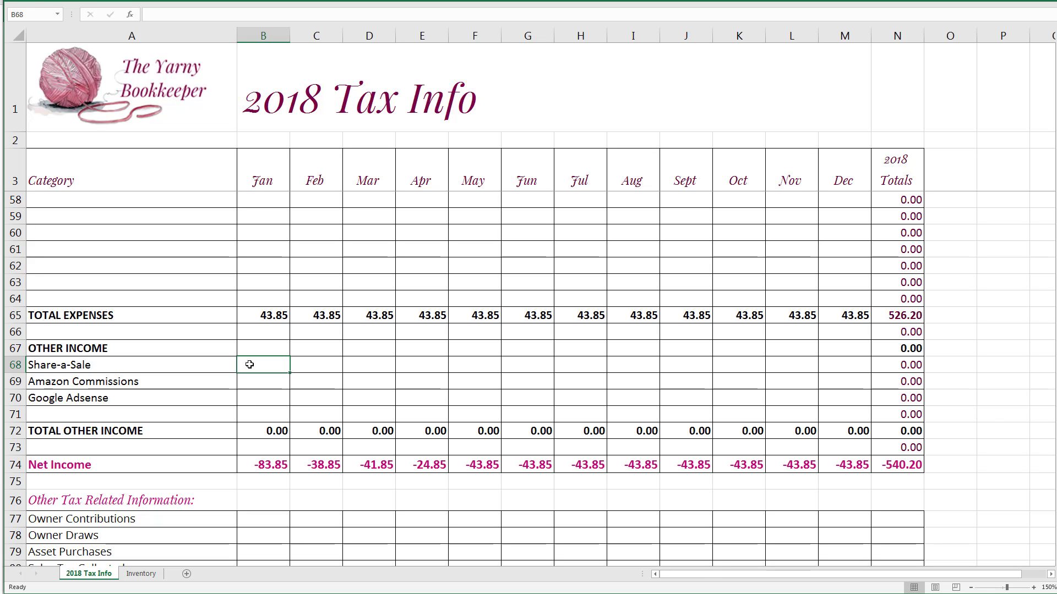
type("14.")
key("Return")
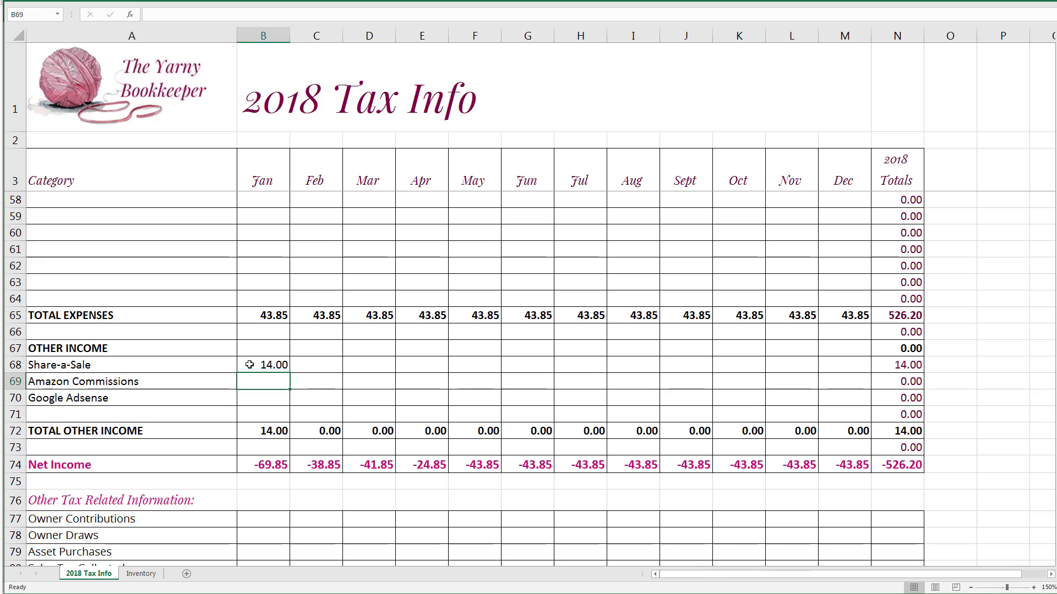
Enter 10.00 for Amazon Commissions and 6.75 for Google Adsense as January other income
type("10.")
key("Return")
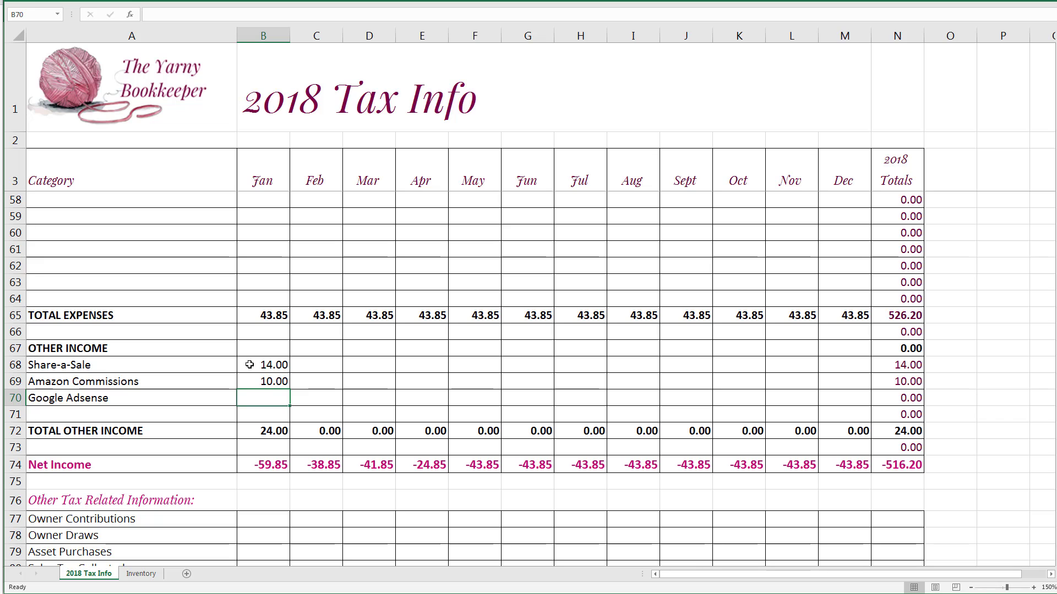
type("6.75")
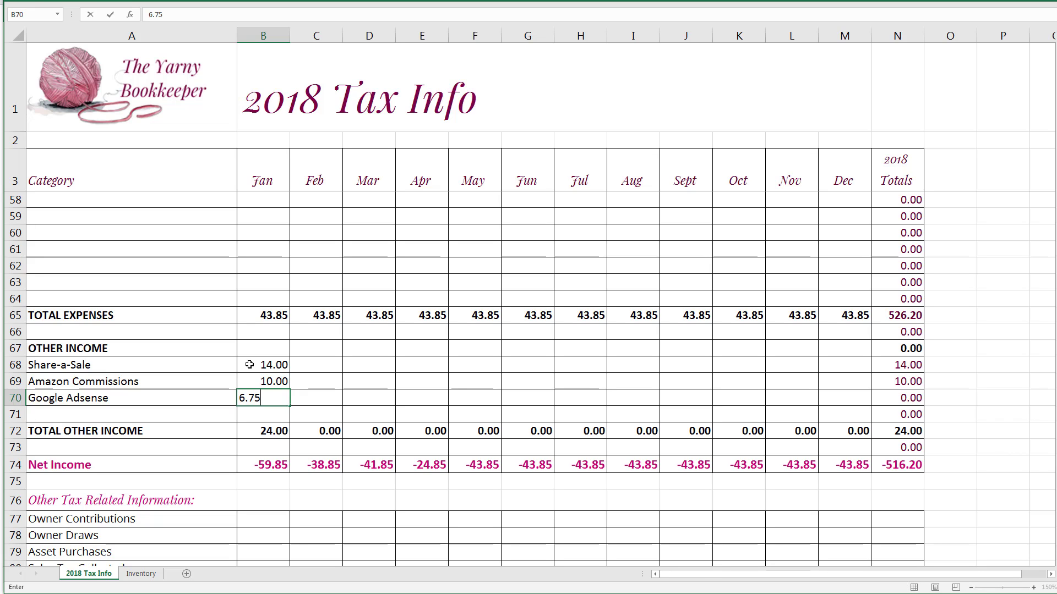
key("Return")
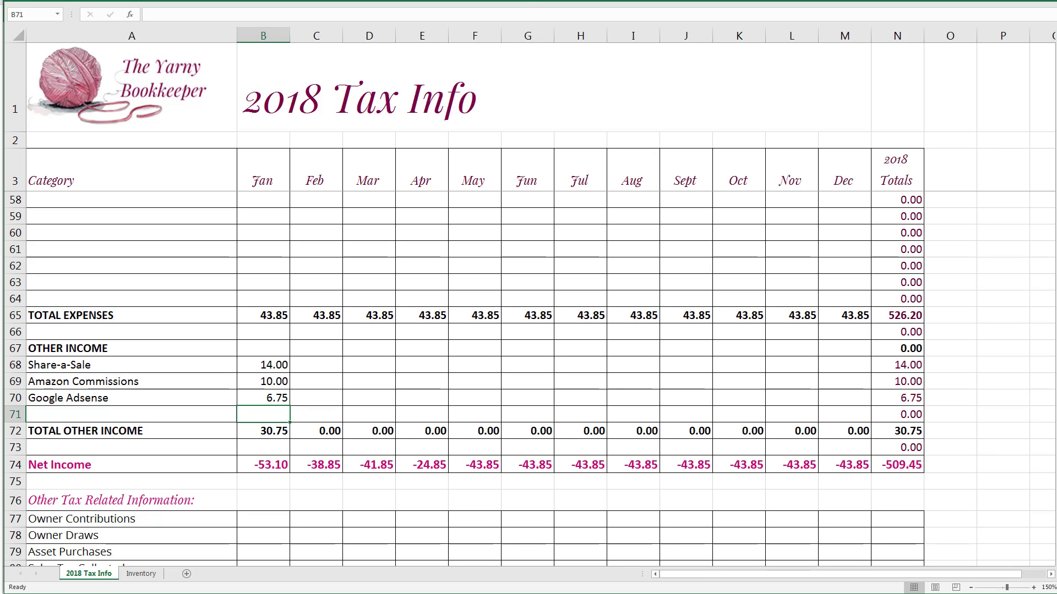
Review the expense categories together with the Total Cost of Goods Sold and Adjusted Gross Income rows above them
scroll(529, 380, "up", 2)
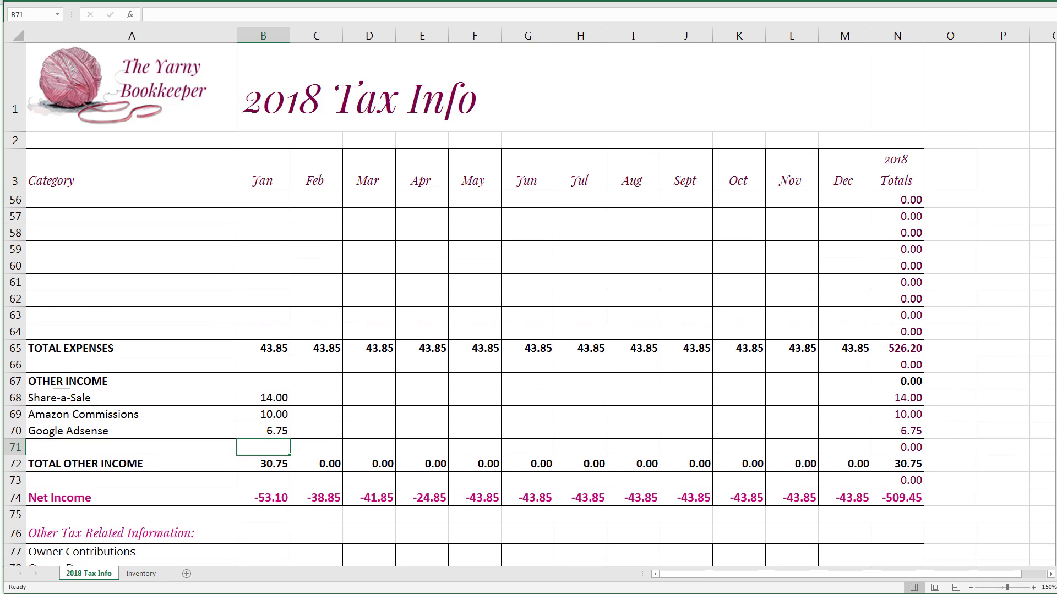
scroll(528, 380, "up", 5)
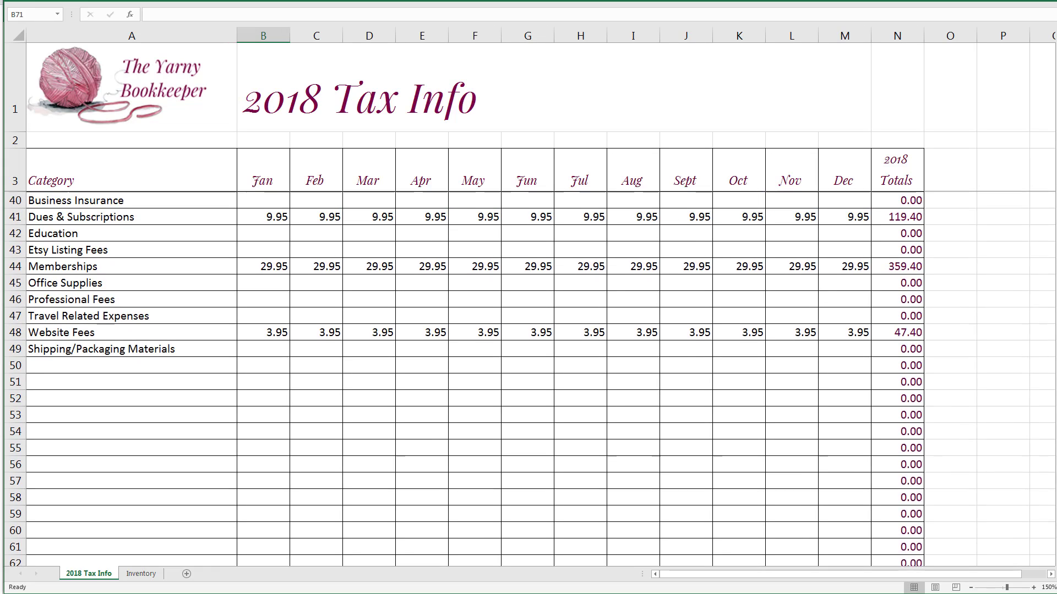
scroll(528, 380, "up", 3)
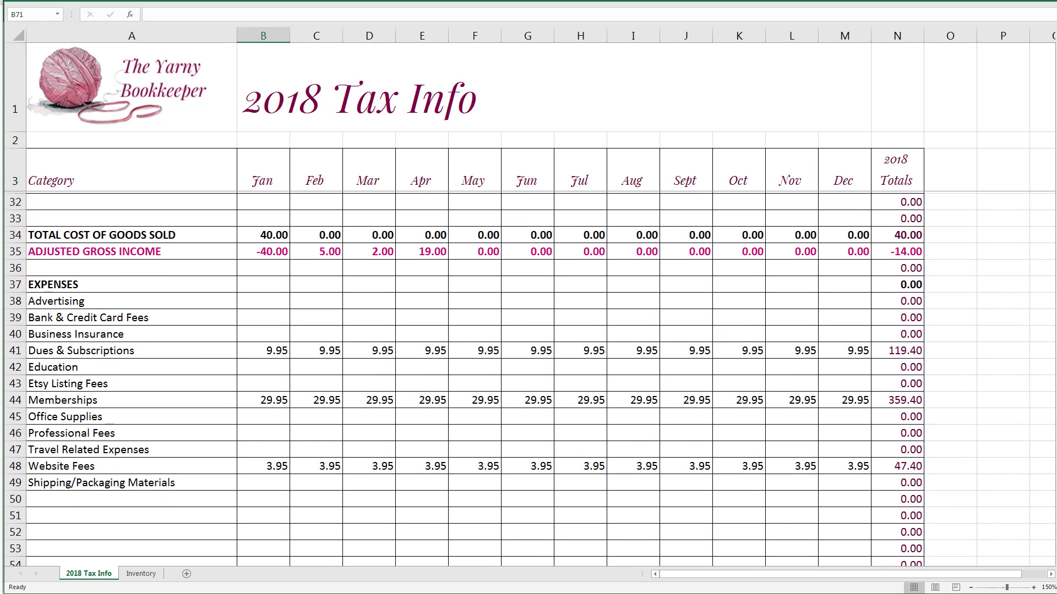
scroll(529, 379, "up", 1)
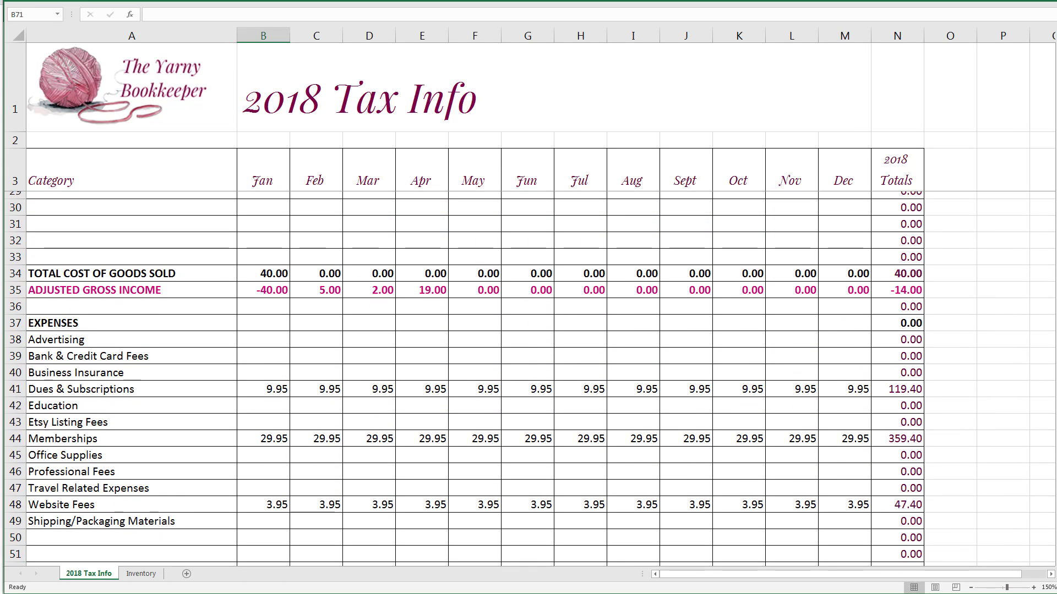
scroll(528, 380, "down", 1)
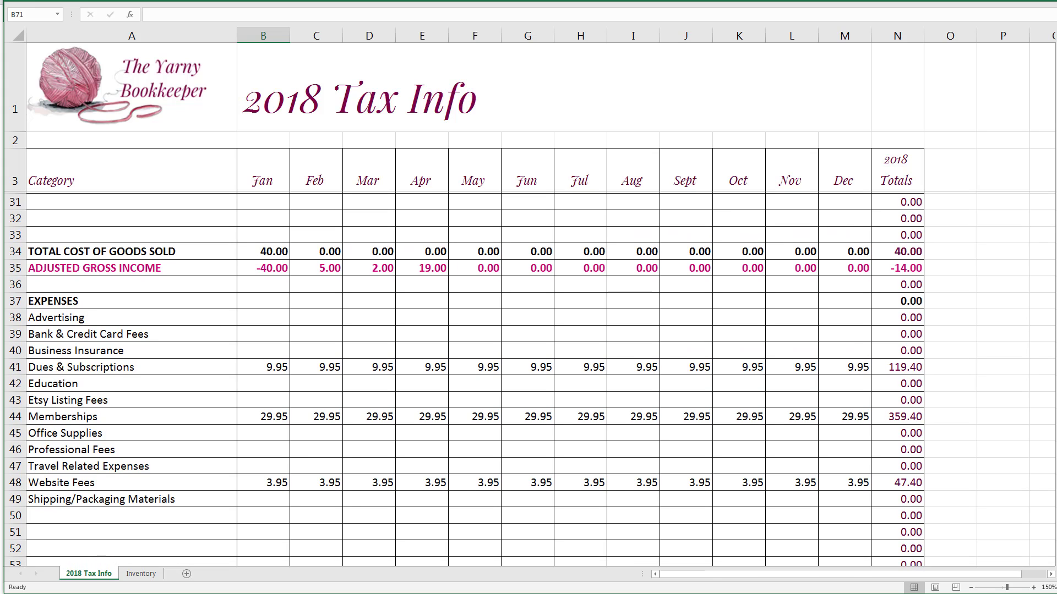
scroll(528, 379, "down", 1)
scroll(528, 380, "down", 1)
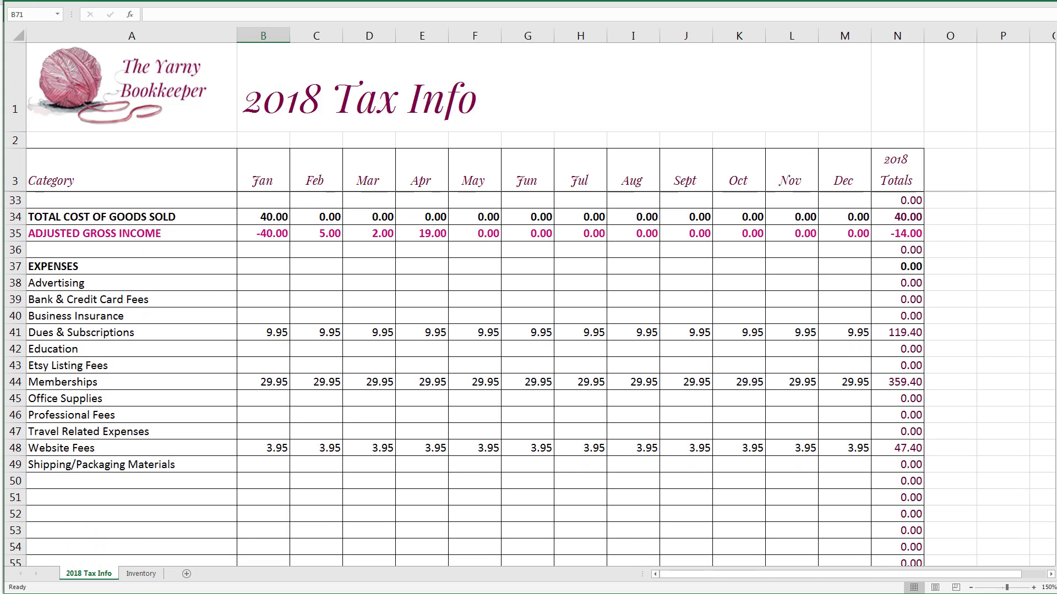
scroll(528, 380, "down", 1)
scroll(529, 380, "up", 4)
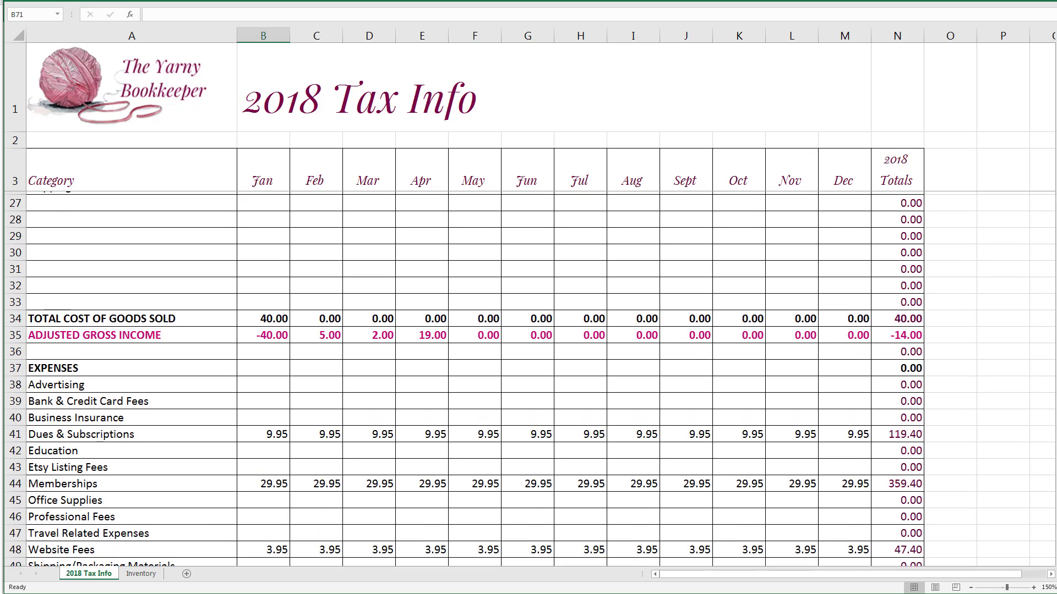
scroll(529, 380, "down", 4)
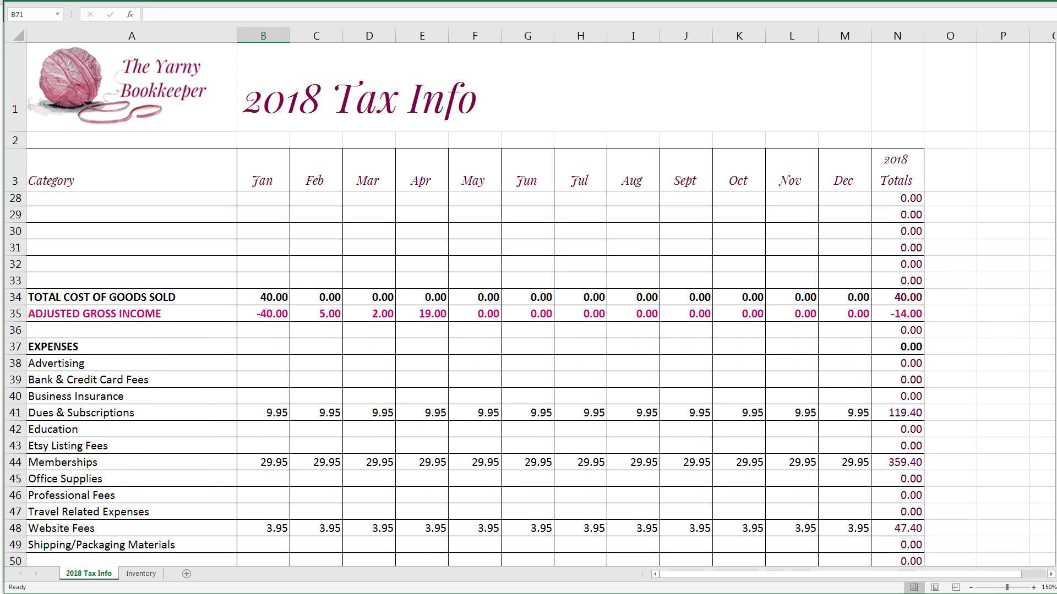
Under Other Tax Related Information, enter 100 as the January Owner Contributions amount
scroll(528, 380, "down", 6)
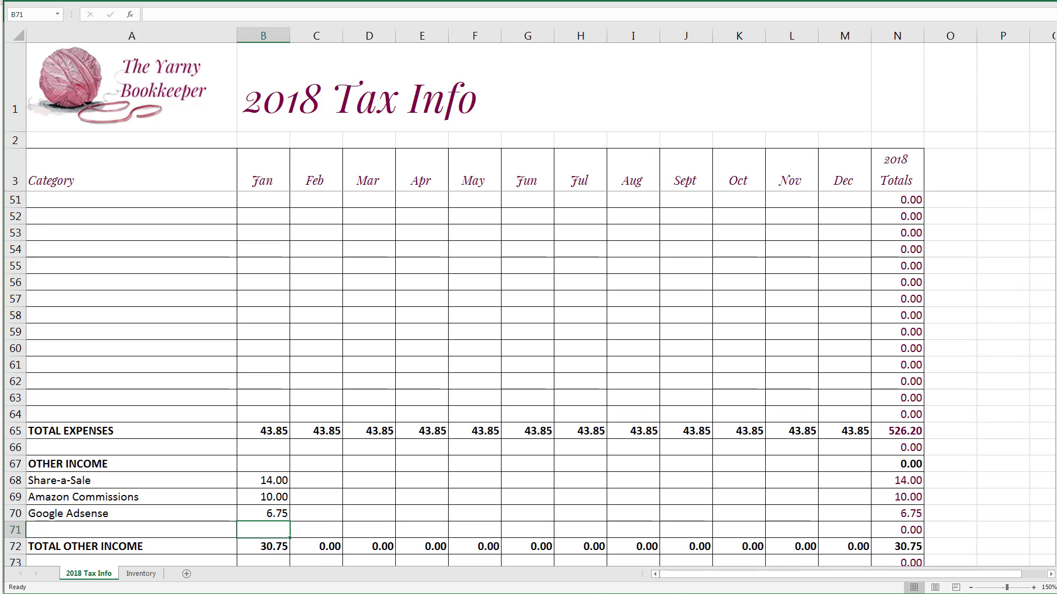
scroll(528, 380, "down", 2)
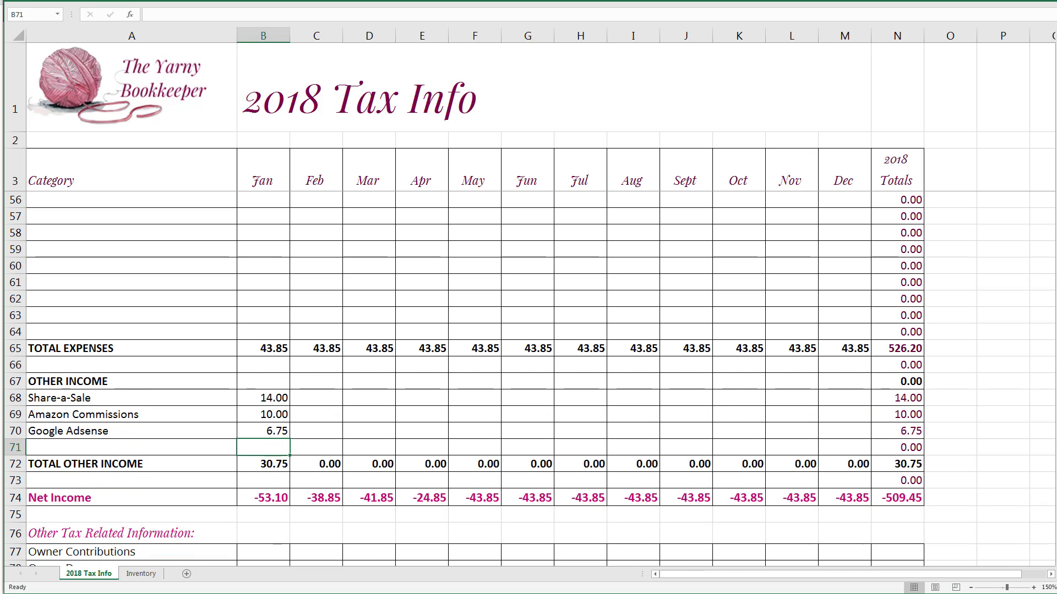
scroll(289, 505, "down", 1)
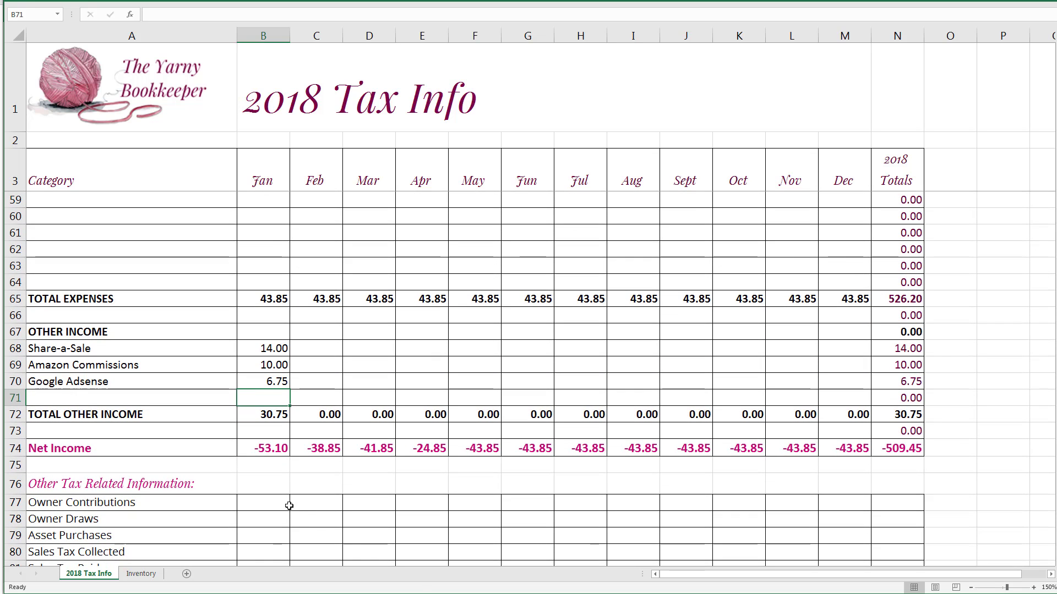
left_click(287, 505)
type("100")
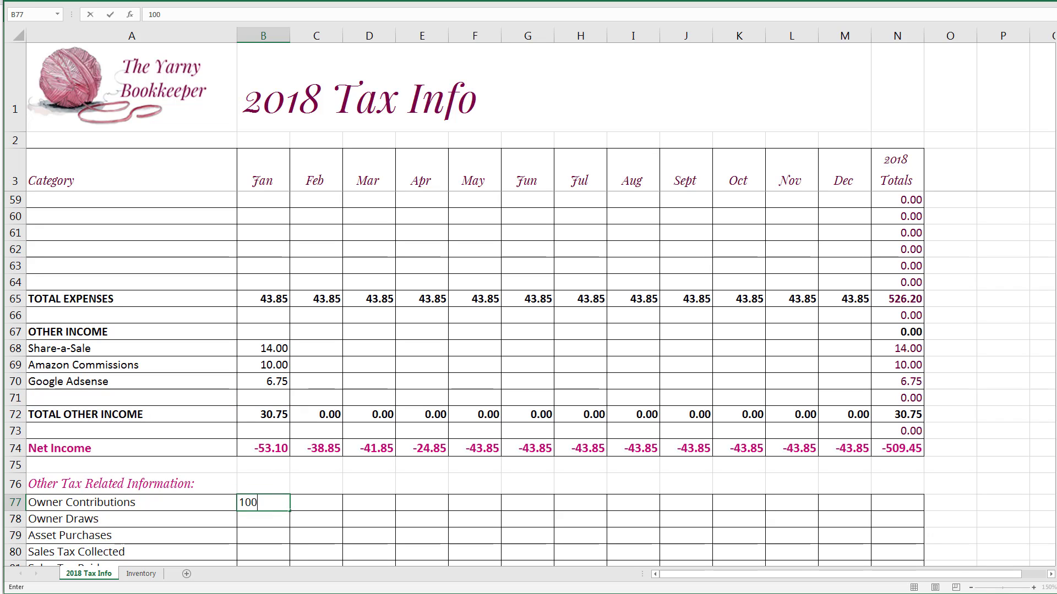
key("Tab")
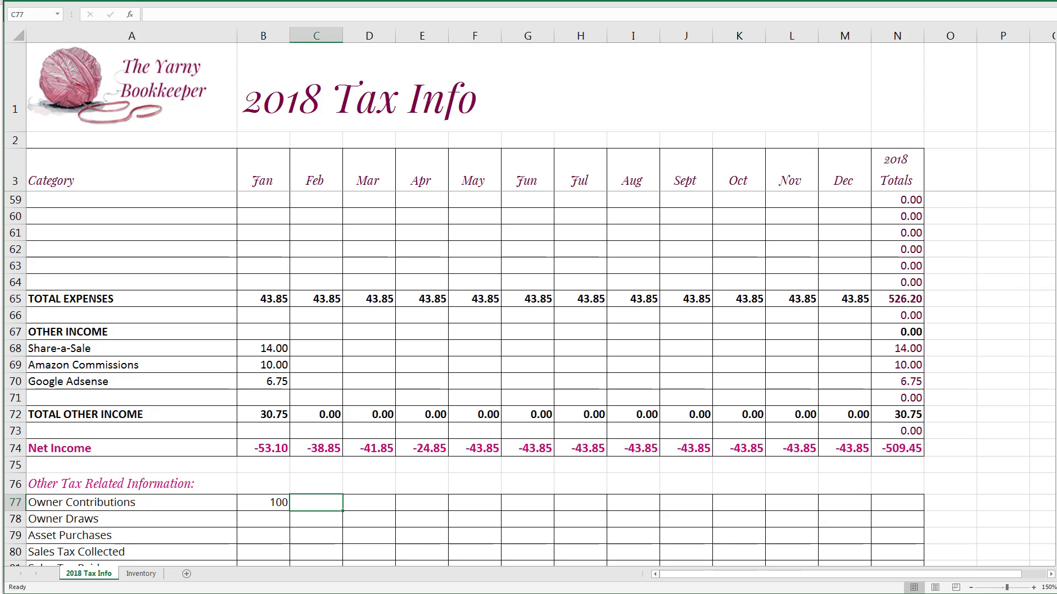
left_click(262, 502)
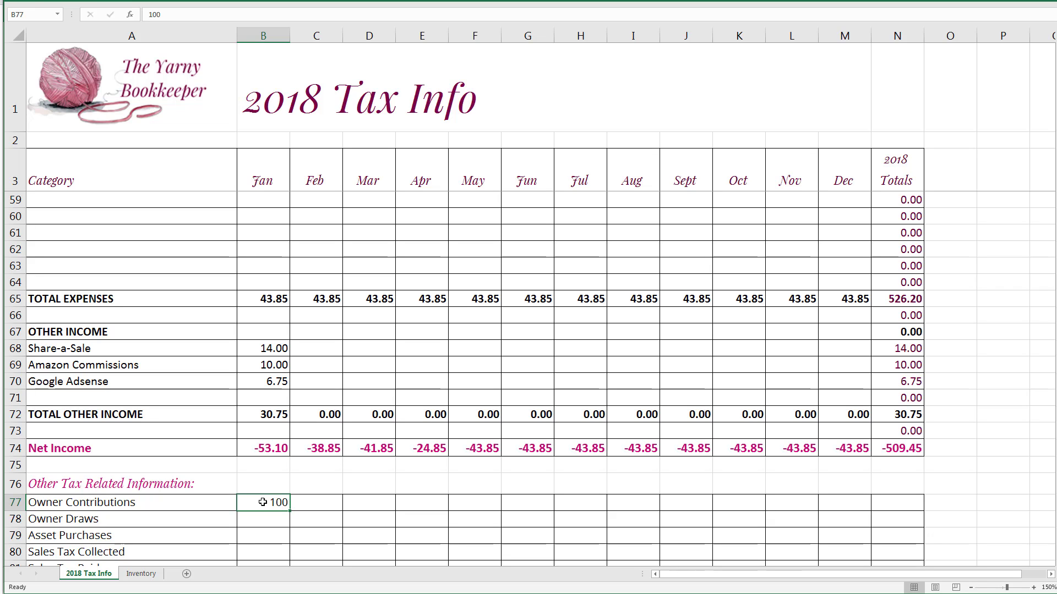
type("100")
key("Tab")
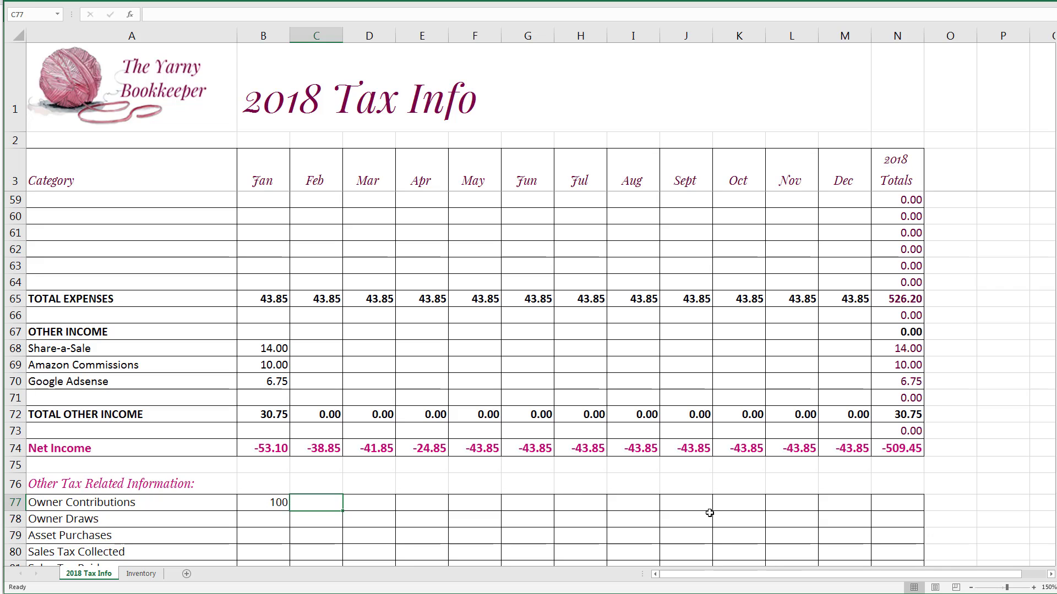
Total Owner Contributions in the 2018 Totals column with =SUM(B77:M77) and fill the formula down through Sales Tax Paid
left_click(901, 503)
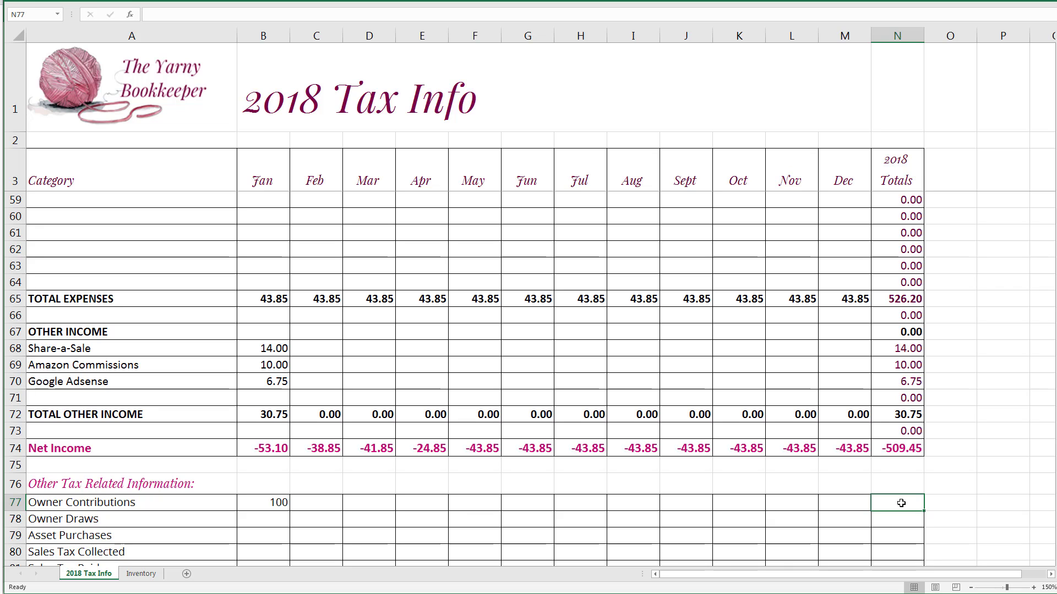
type("=sum(")
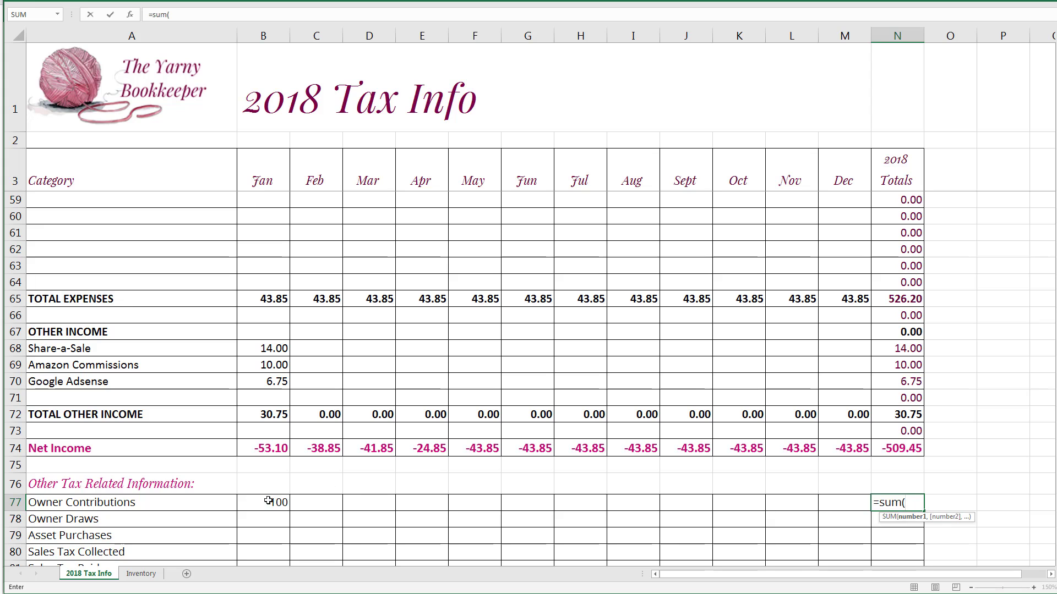
left_click_drag(279, 503, 832, 506)
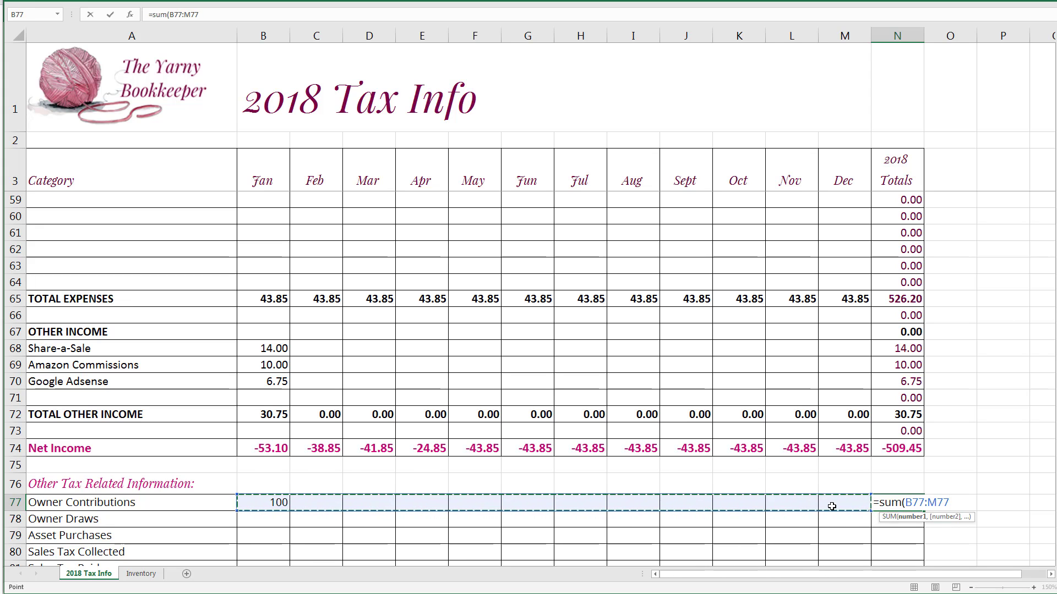
key("Return")
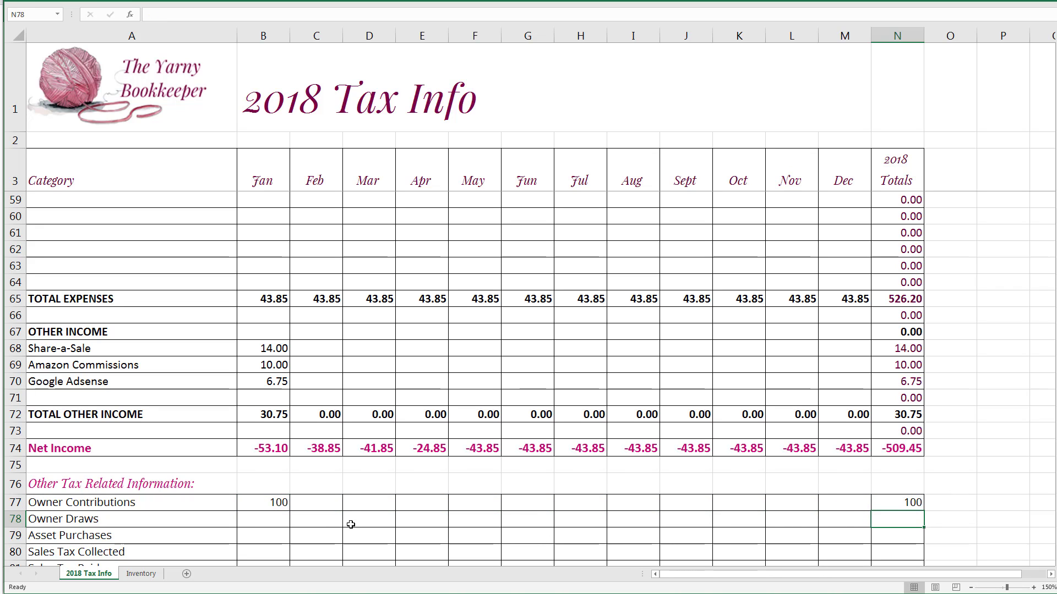
left_click(895, 504)
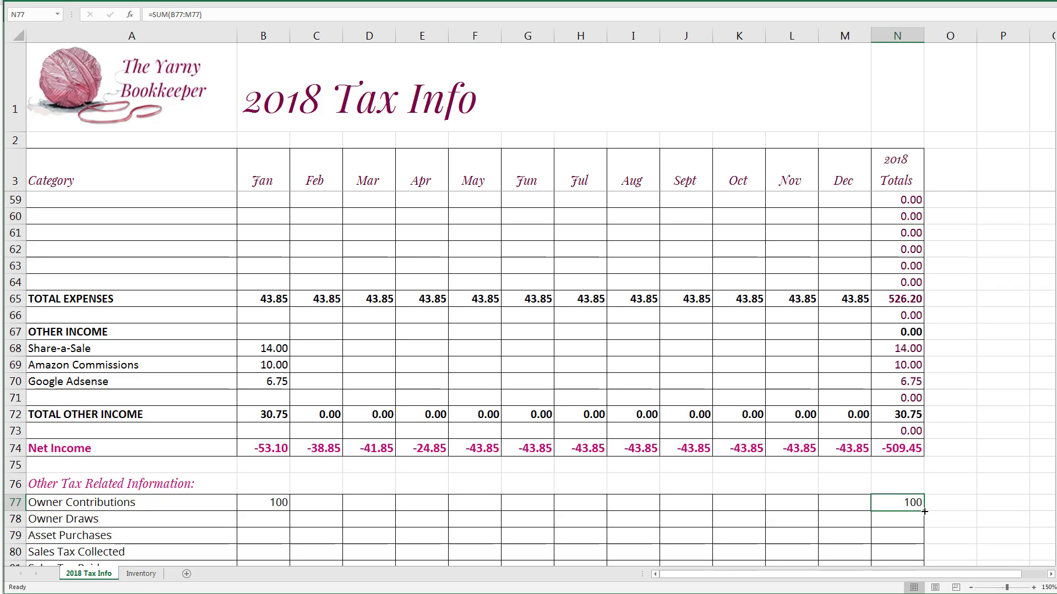
mouse_move(924, 512)
left_mouse_down()
mouse_move(922, 568)
mouse_move(926, 512)
left_mouse_up()
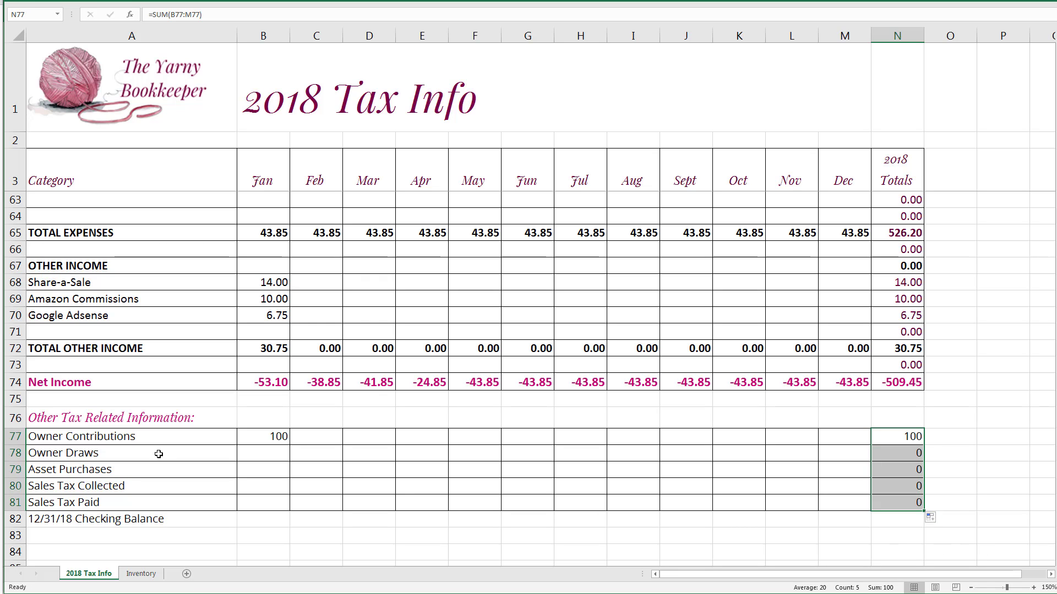
Format the monthly and total cells from Owner Contributions through Sales Tax Paid as Number with two decimal places
left_click_drag(256, 437, 923, 502)
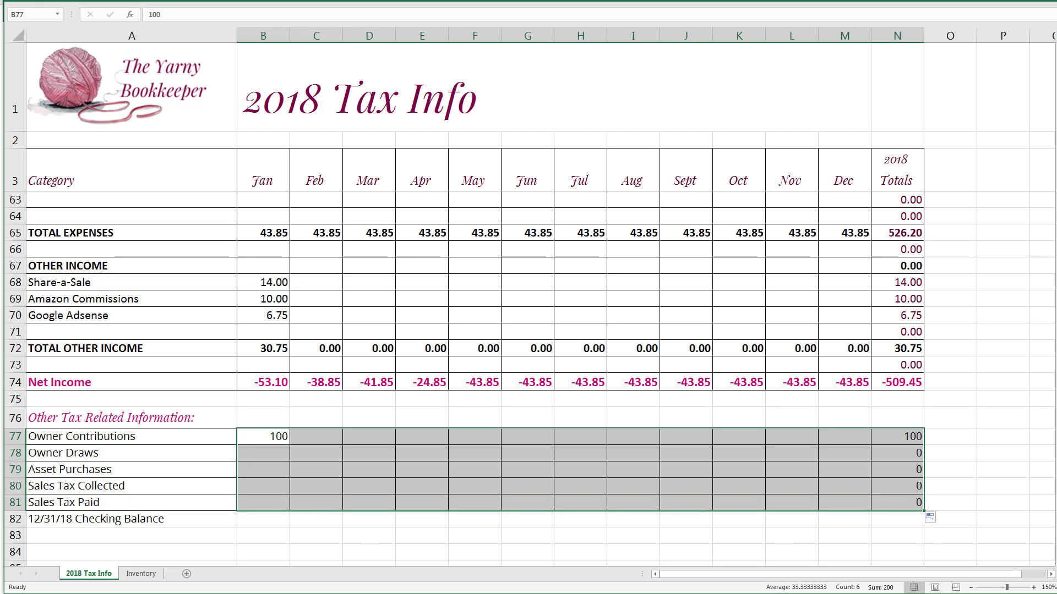
left_click(55, 2)
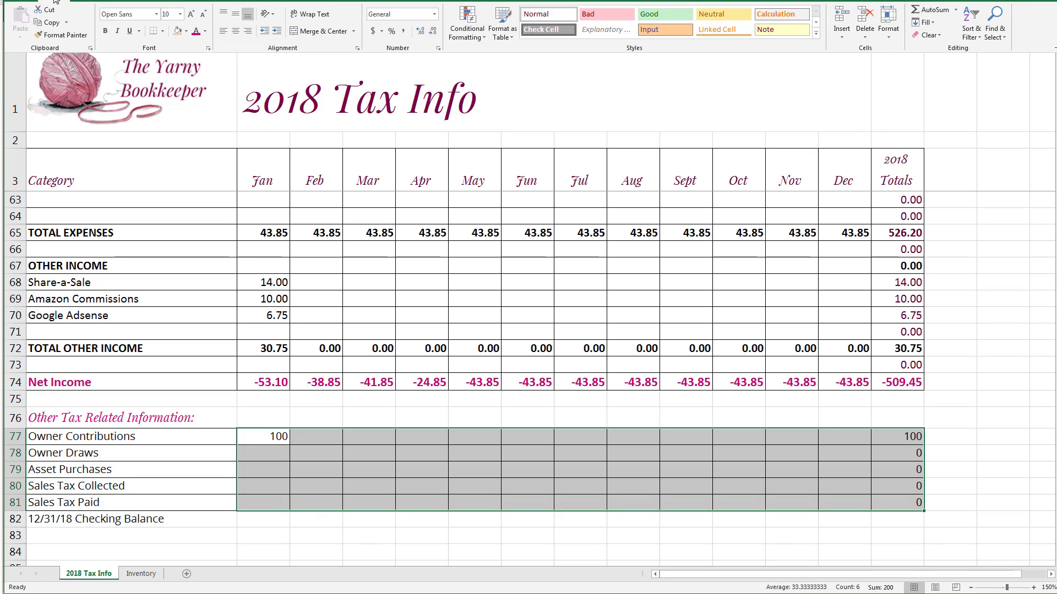
right_click(415, 438)
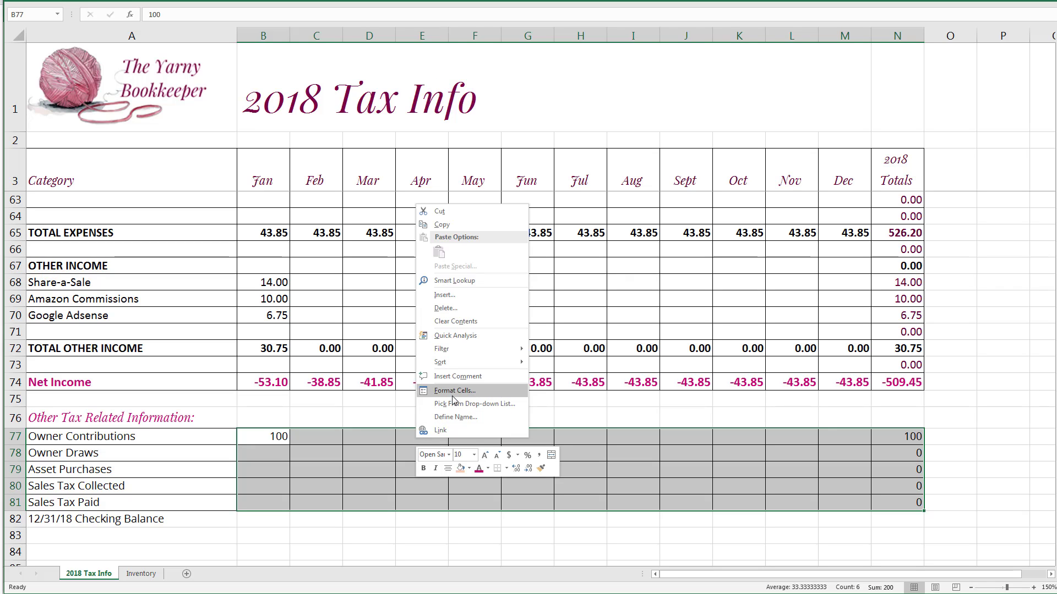
key("Return")
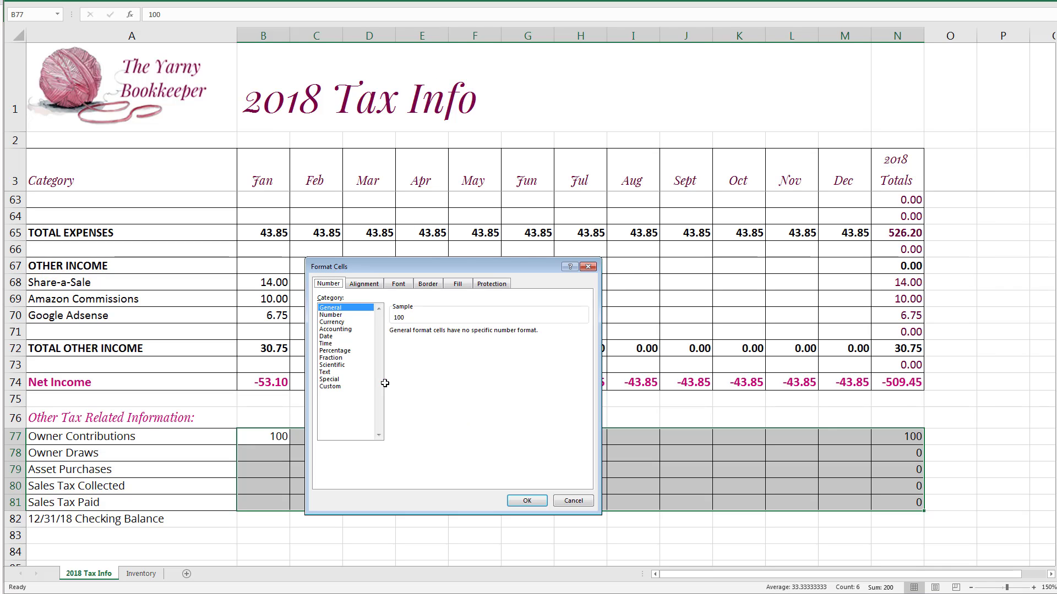
left_click(340, 316)
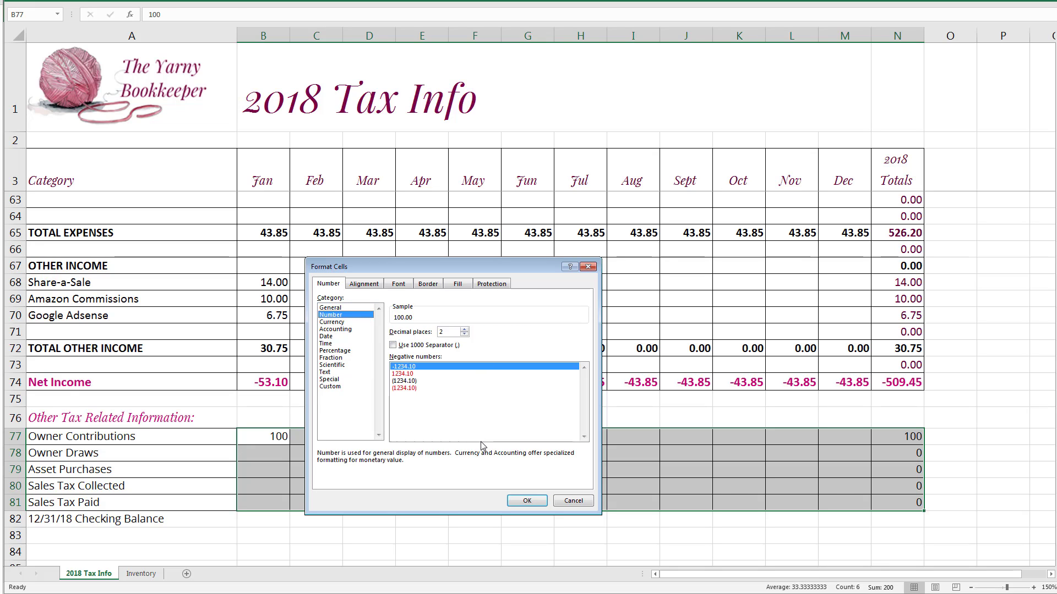
left_click(526, 501)
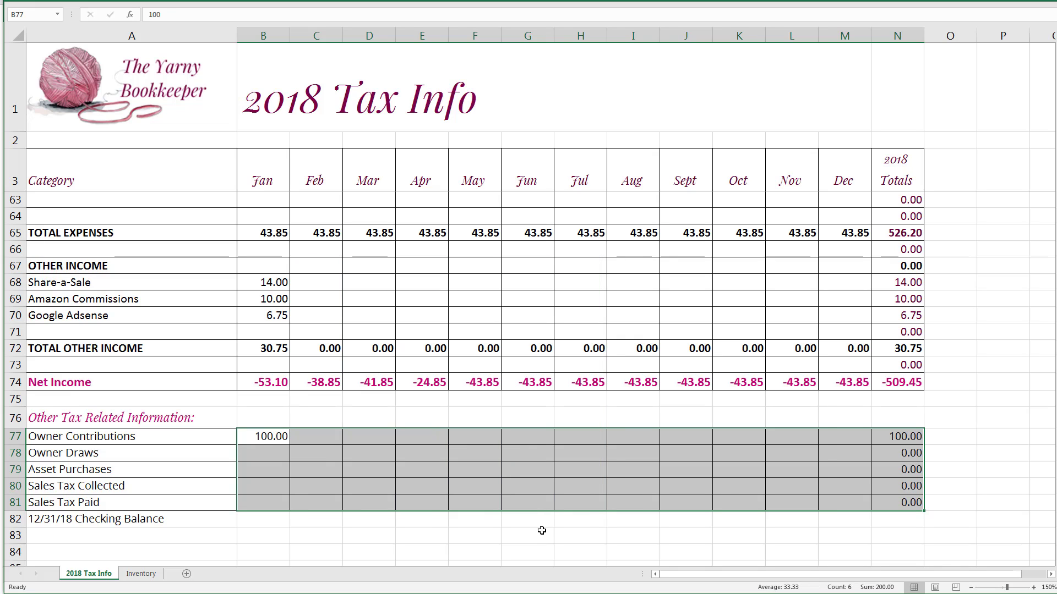
left_click(515, 537)
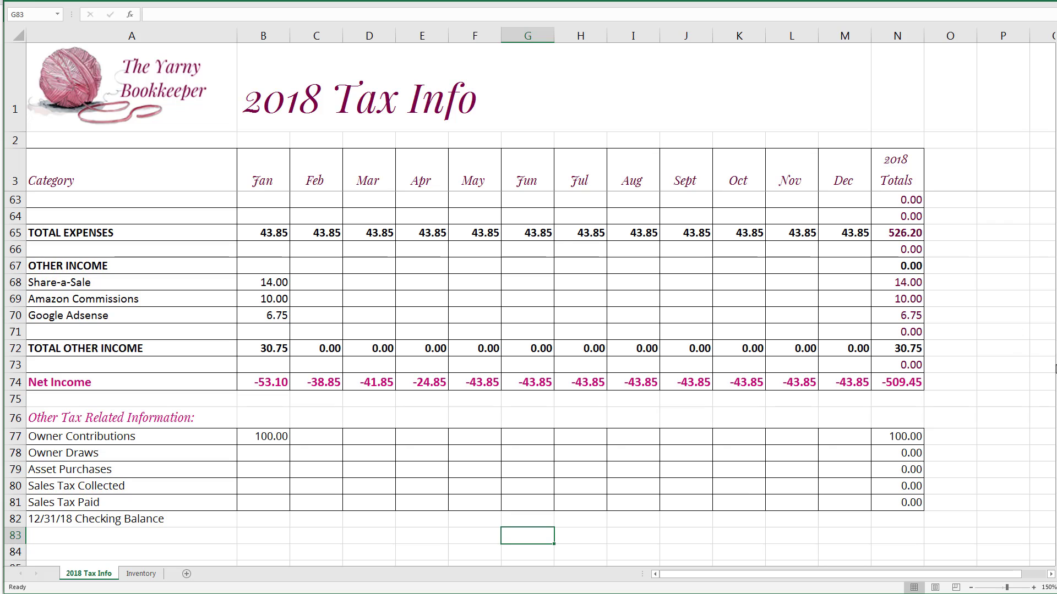
Review the income, cost of goods sold, expenses, other income and net income sections of the 2018 Tax Info sheet
scroll(529, 380, "up", 9)
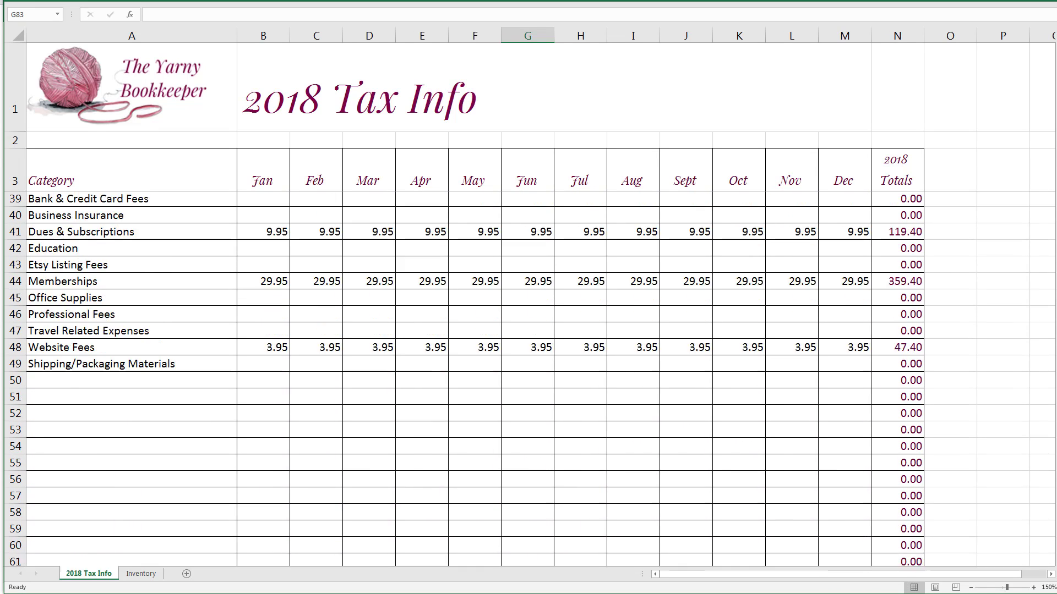
scroll(529, 380, "up", 2)
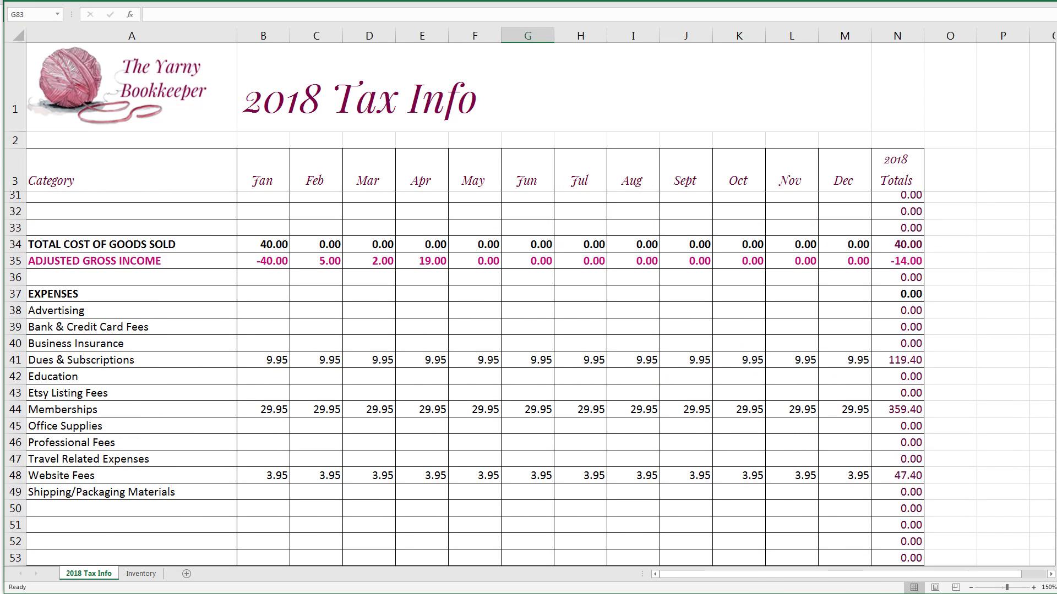
scroll(529, 380, "up", 1)
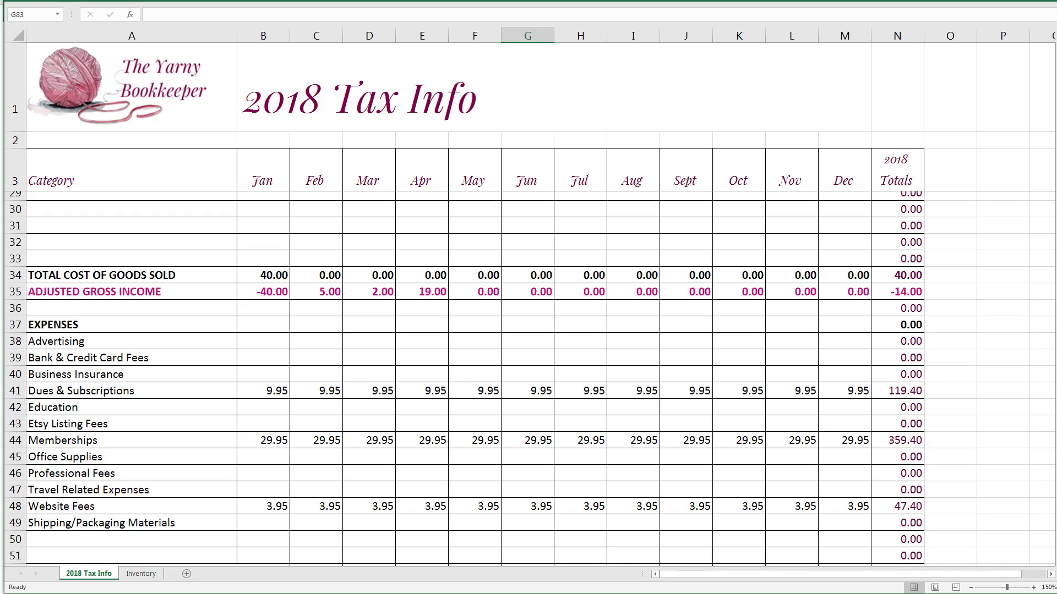
scroll(528, 380, "up", 1)
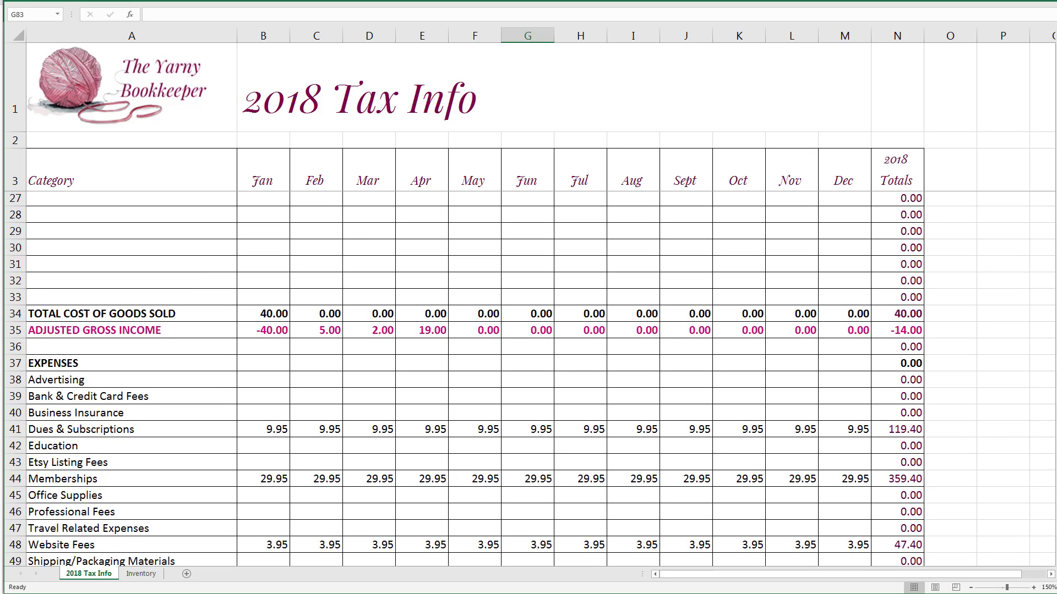
scroll(1035, 325, "down", 9)
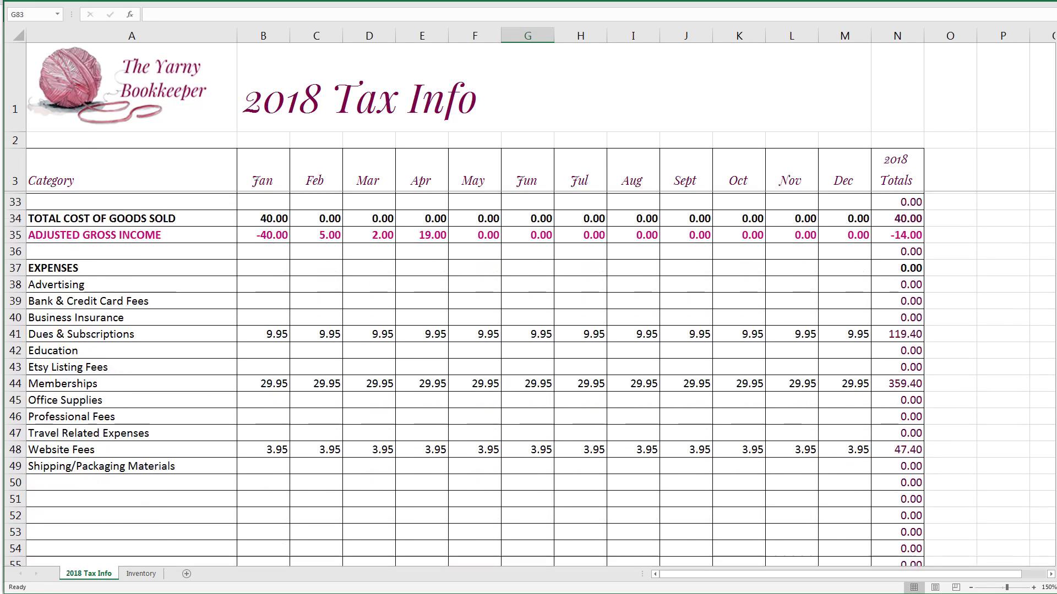
scroll(1035, 325, "down", 2)
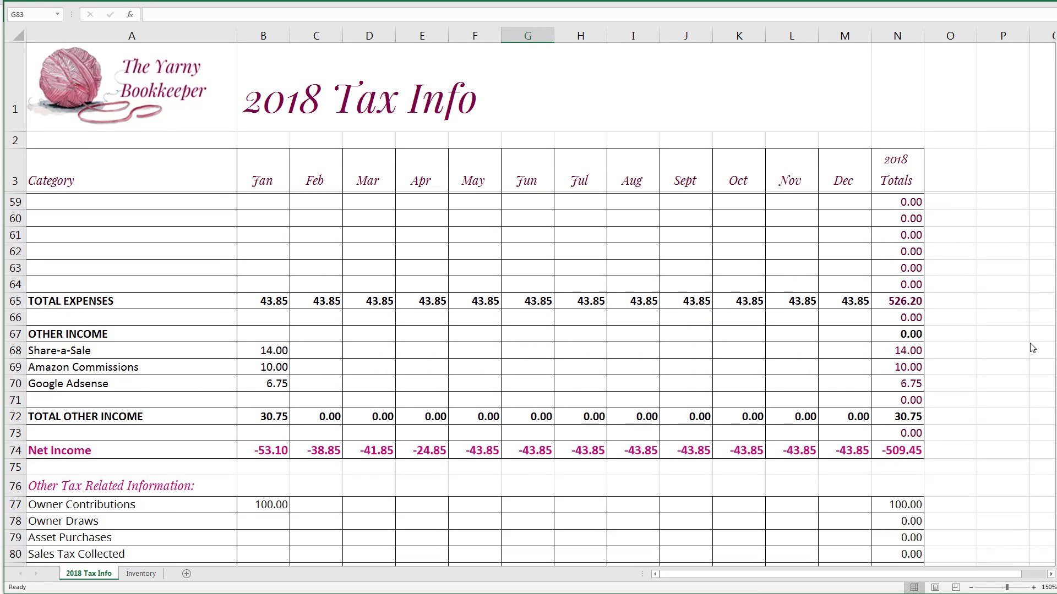
scroll(1031, 353, "down", 1)
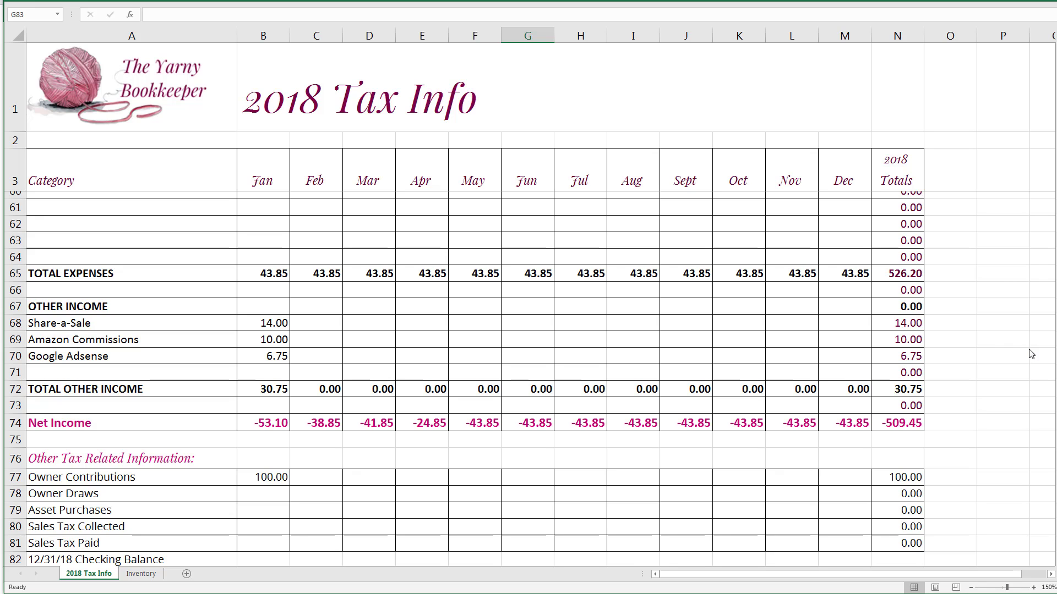
scroll(1031, 353, "down", 1)
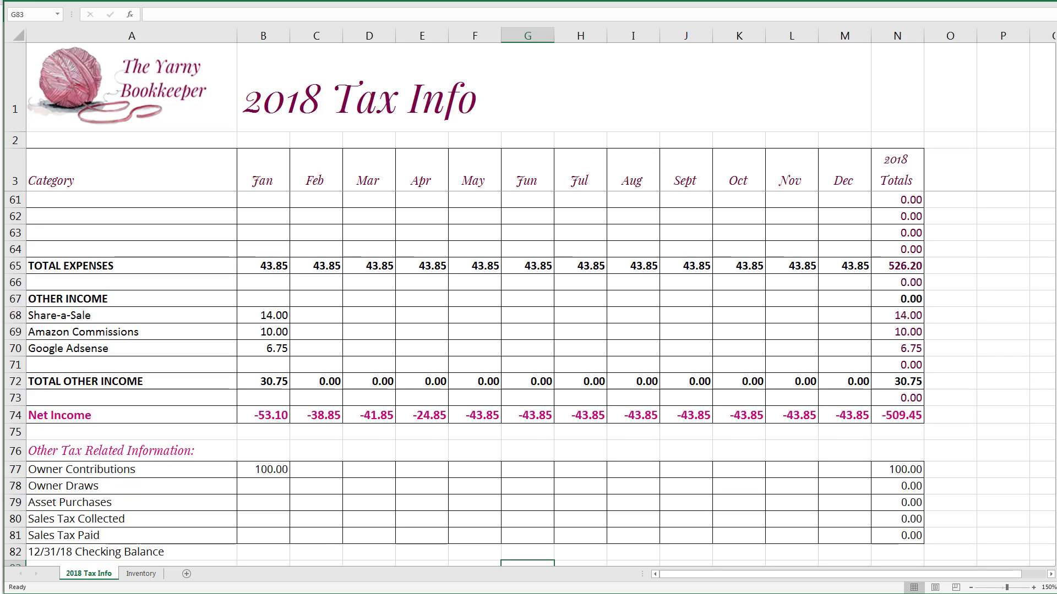
scroll(1048, 371, "up", 3)
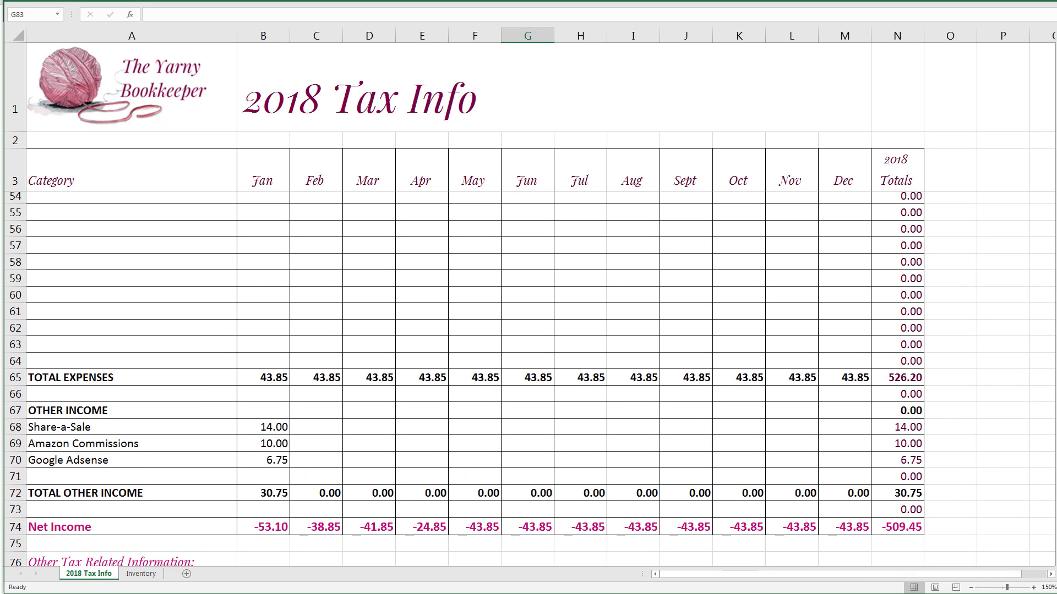
scroll(530, 380, "up", 1)
scroll(531, 380, "up", 11)
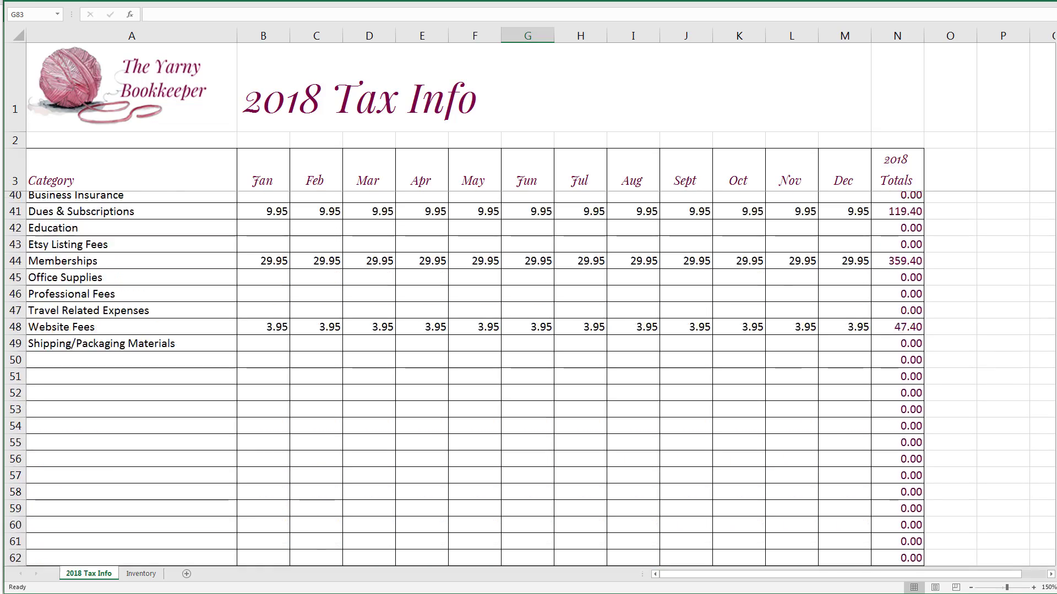
scroll(532, 379, "up", 5)
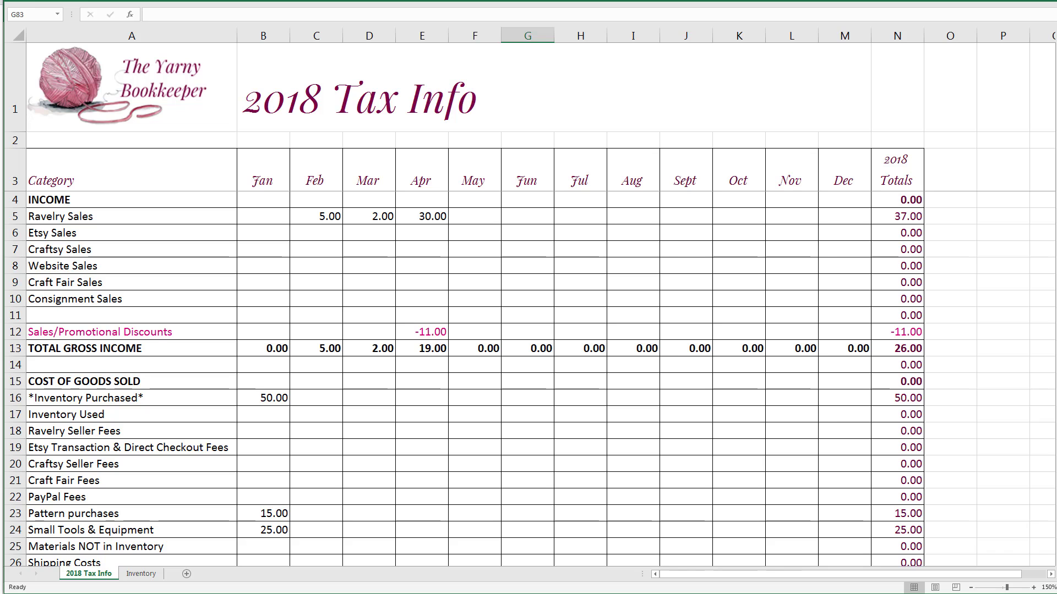
scroll(531, 379, "down", 3)
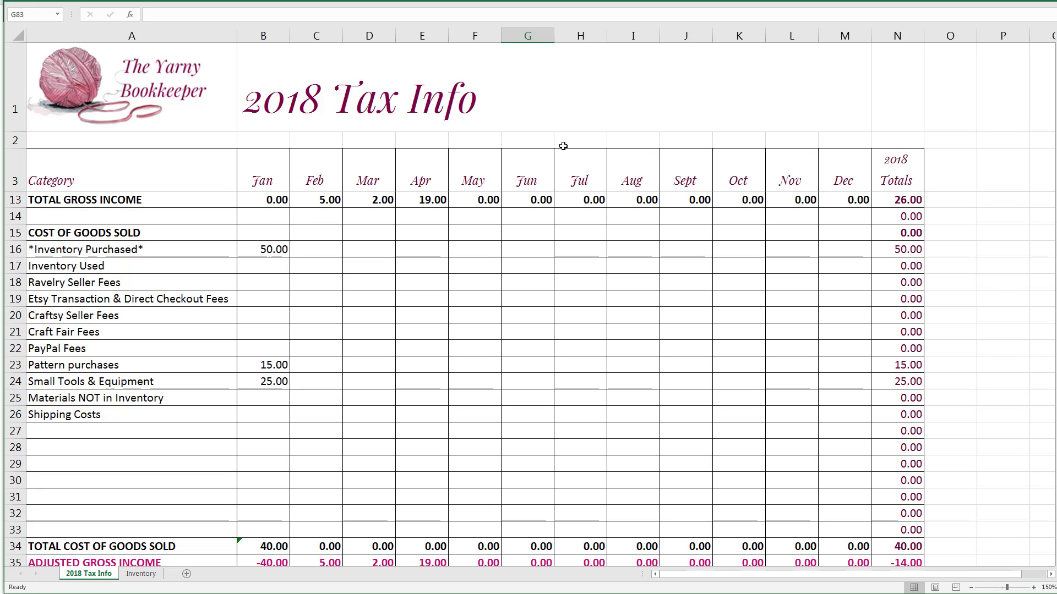
scroll(528, 380, "down", 6)
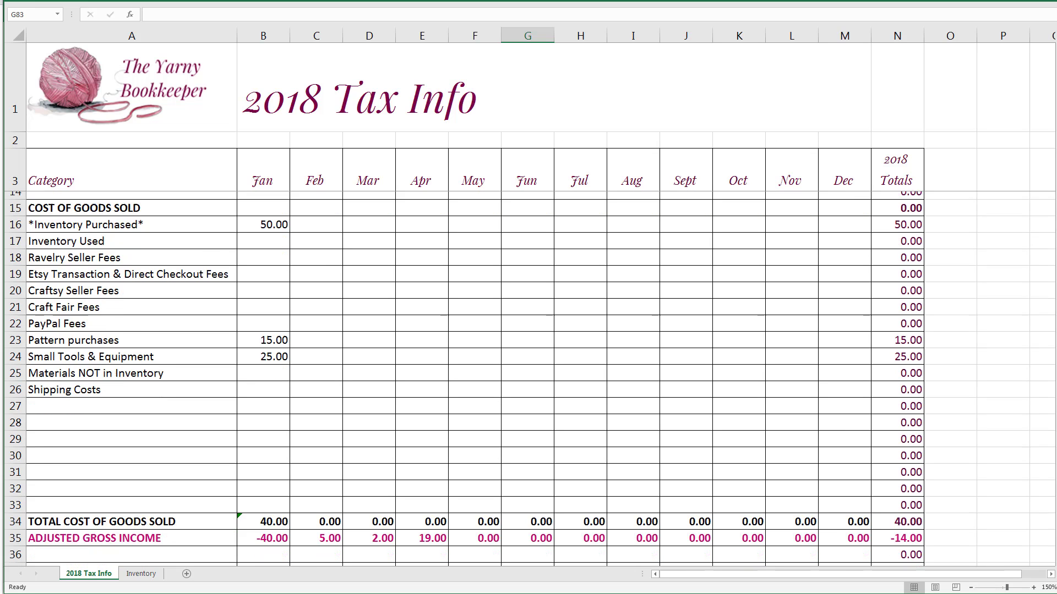
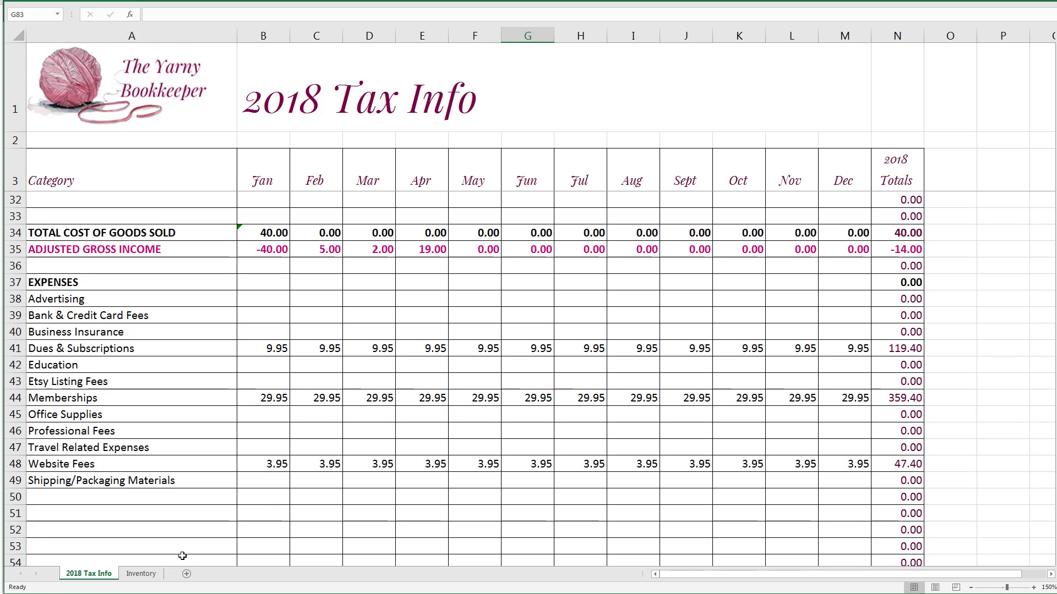
Compare the Inventory sheet's Inventory purchased in 2018 formula with the Inventory Purchased row on the 2018 Tax Info sheet
left_click(140, 574)
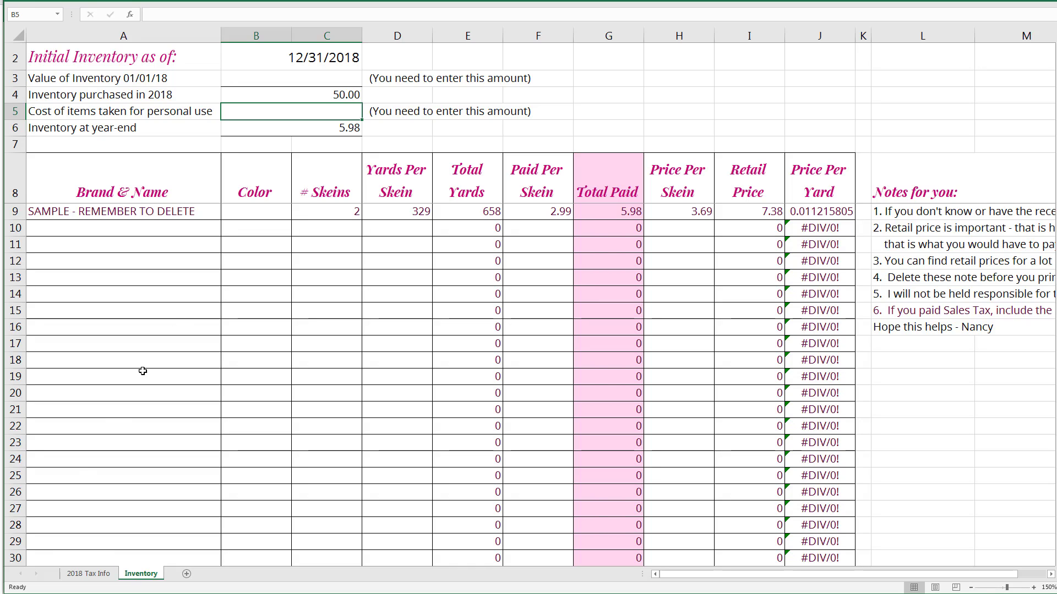
left_click(319, 97)
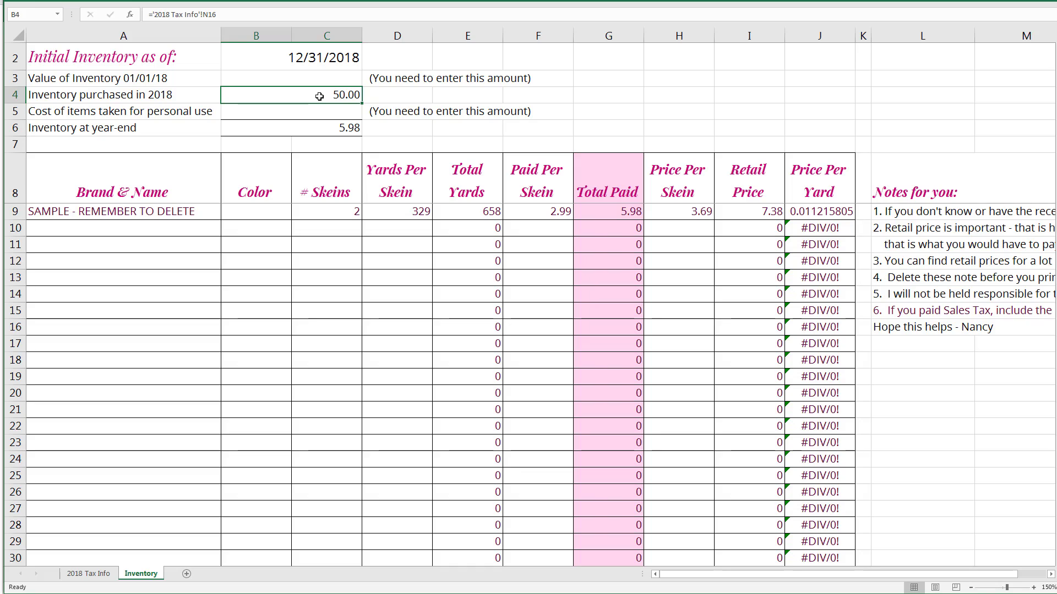
left_click(87, 574)
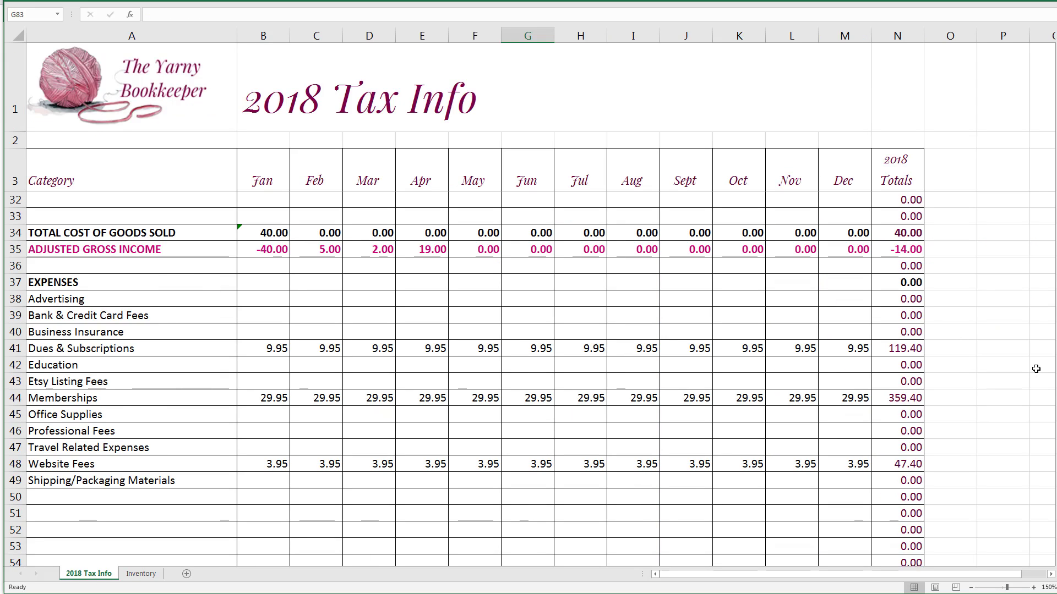
scroll(288, 291, "up", 4)
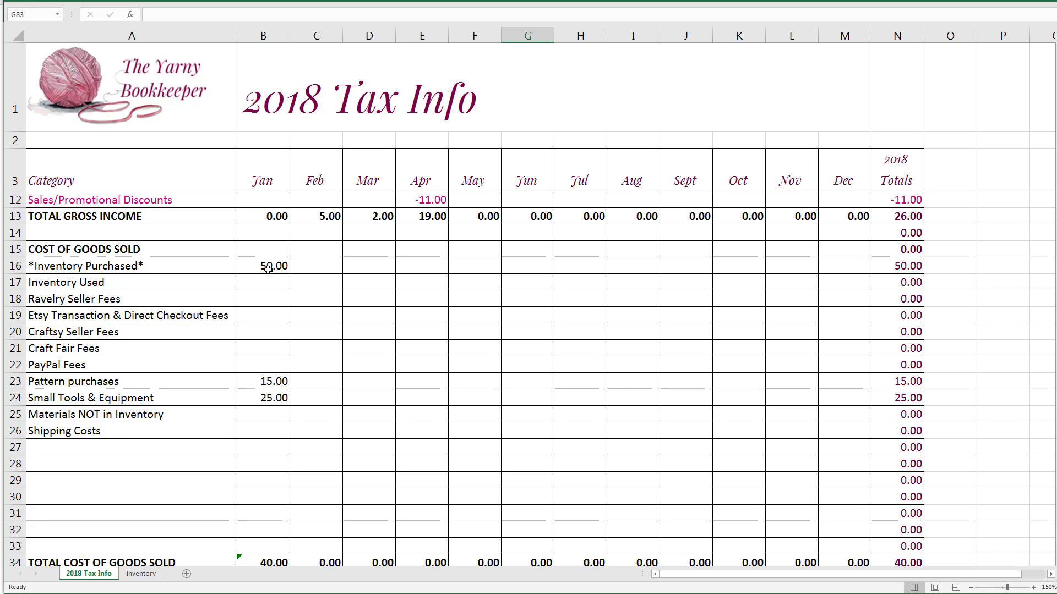
left_click(141, 573)
left_click(288, 94)
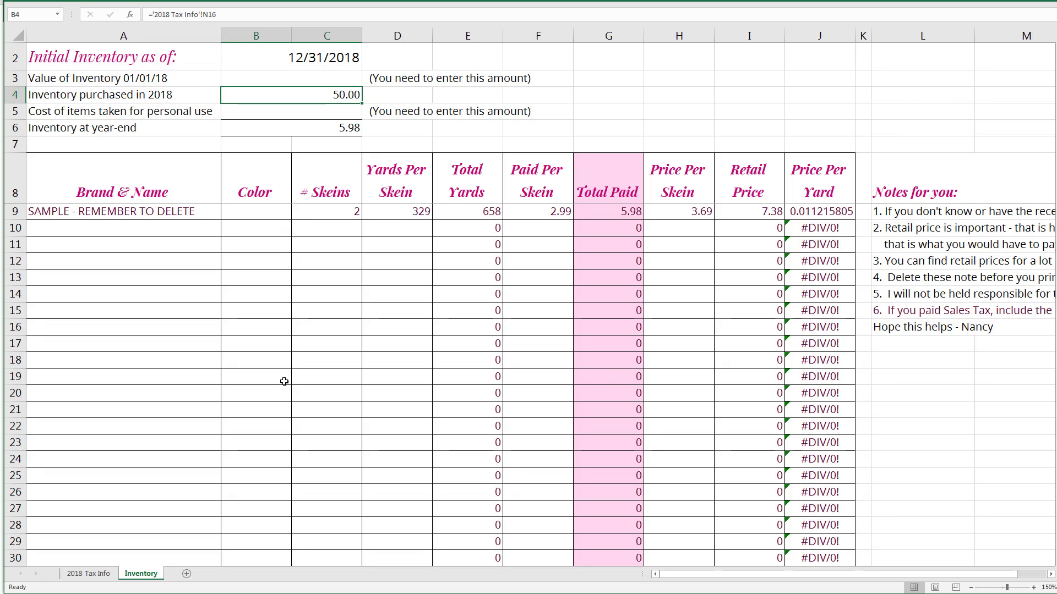
Add Caron Simply Soft in the color Pagoda to the inventory row directly below the sample entry
left_click(92, 230)
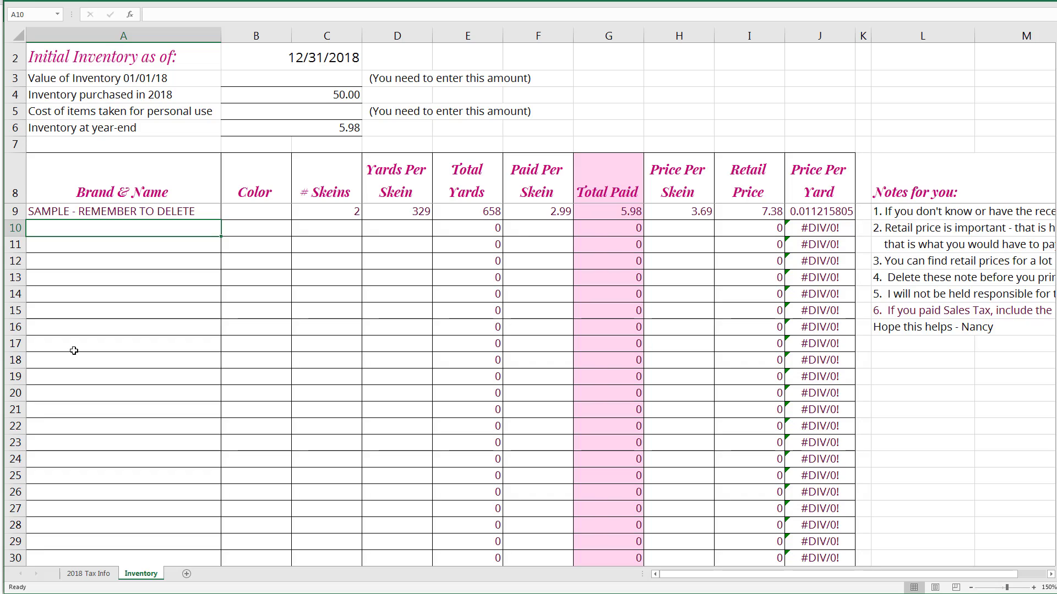
type("Caro")
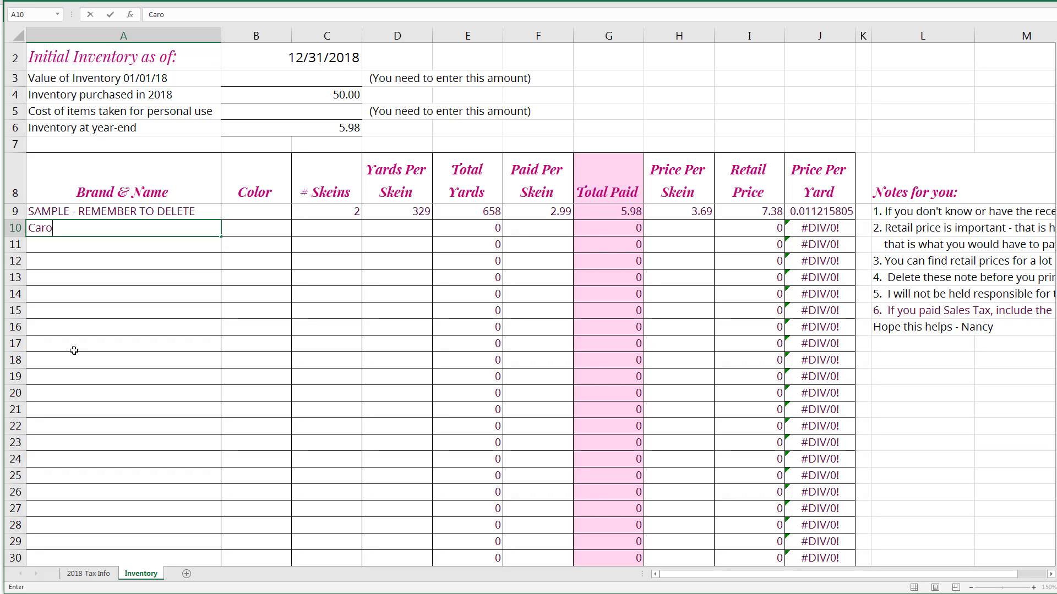
type("n Simply Soft")
key("Tab")
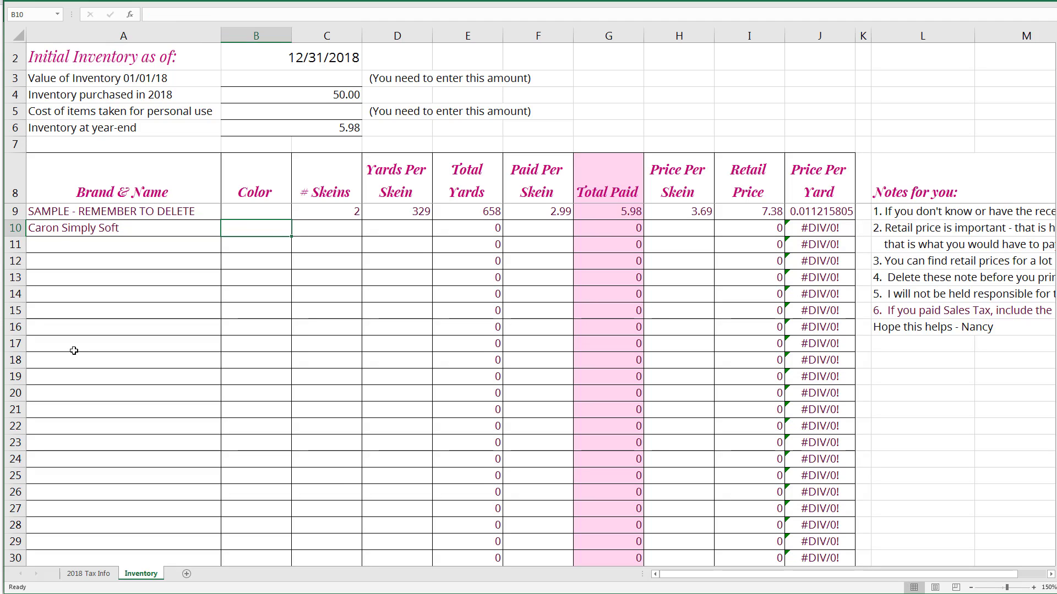
type("Pagoda")
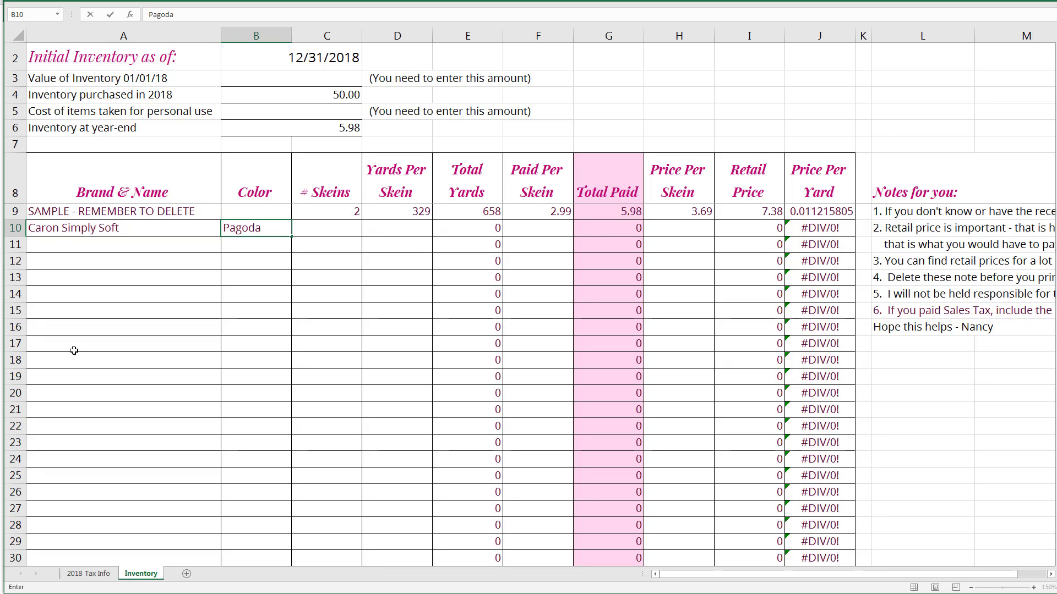
key("Tab")
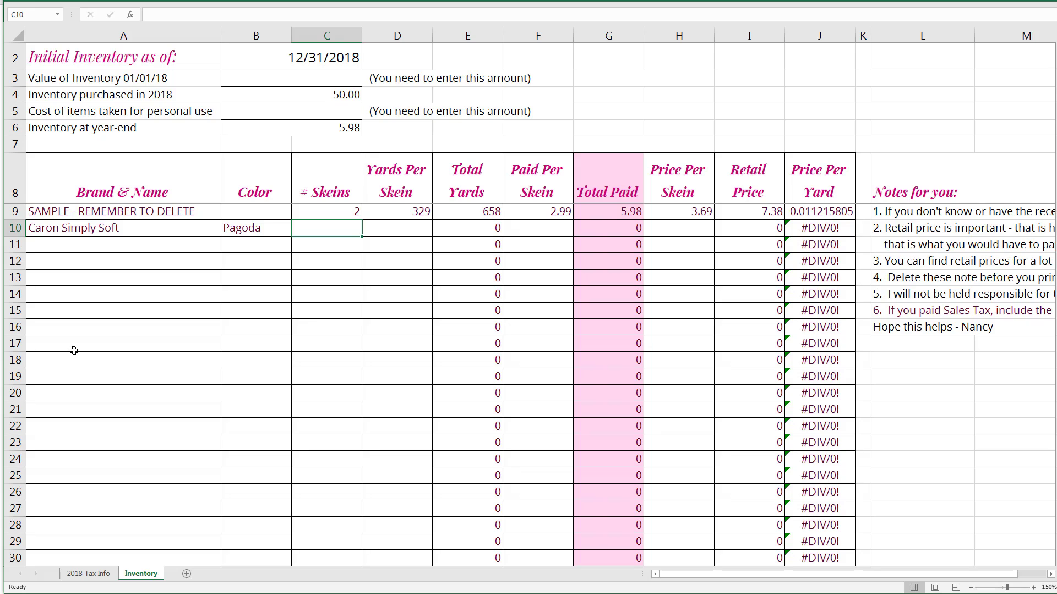
Enter 2 skeins and 329 yards per skein for the Caron Simply Soft yarn
type("2")
key("Tab")
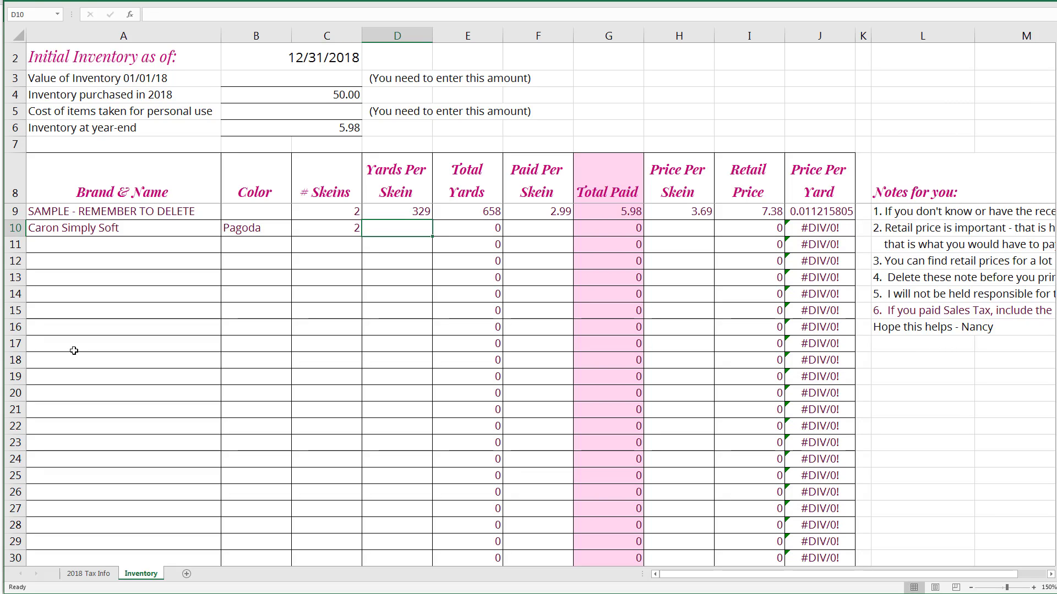
type("329")
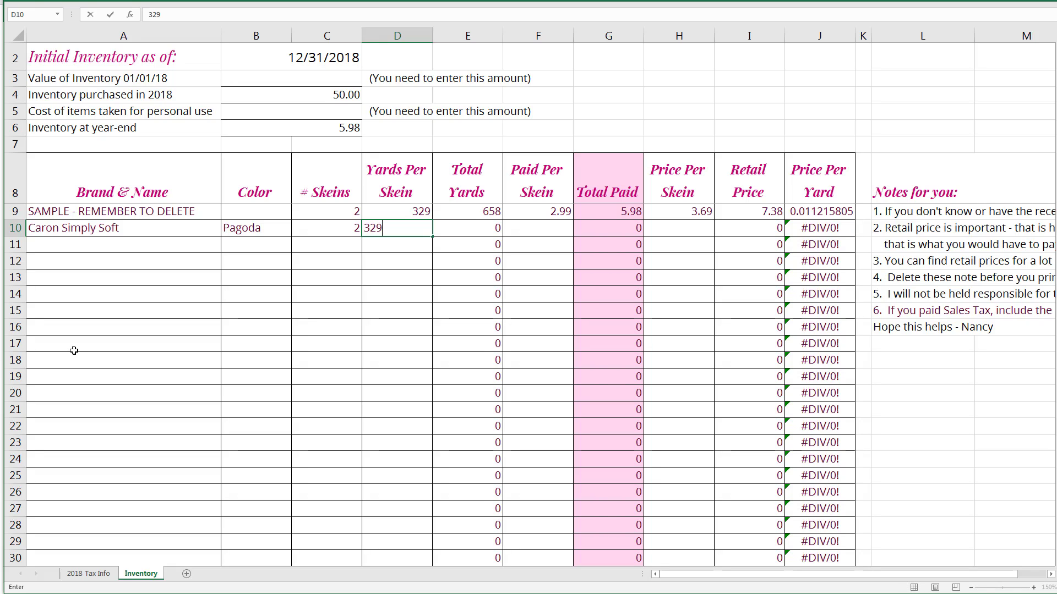
key("Tab")
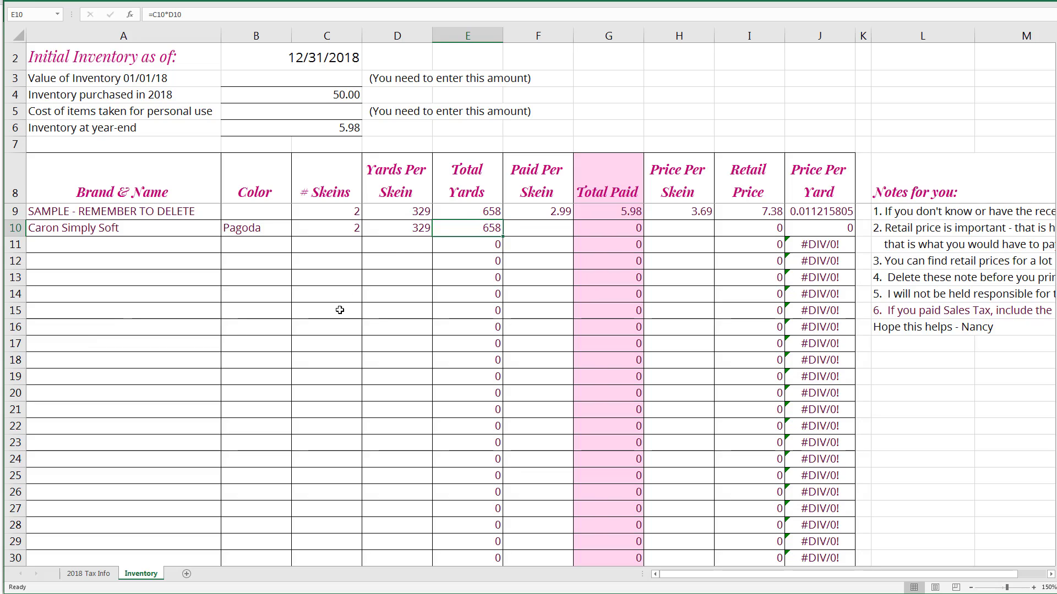
Enter 2.49 as the paid price and 4.99 as the retail price per skein for the Caron Simply Soft yarn
left_click(556, 232)
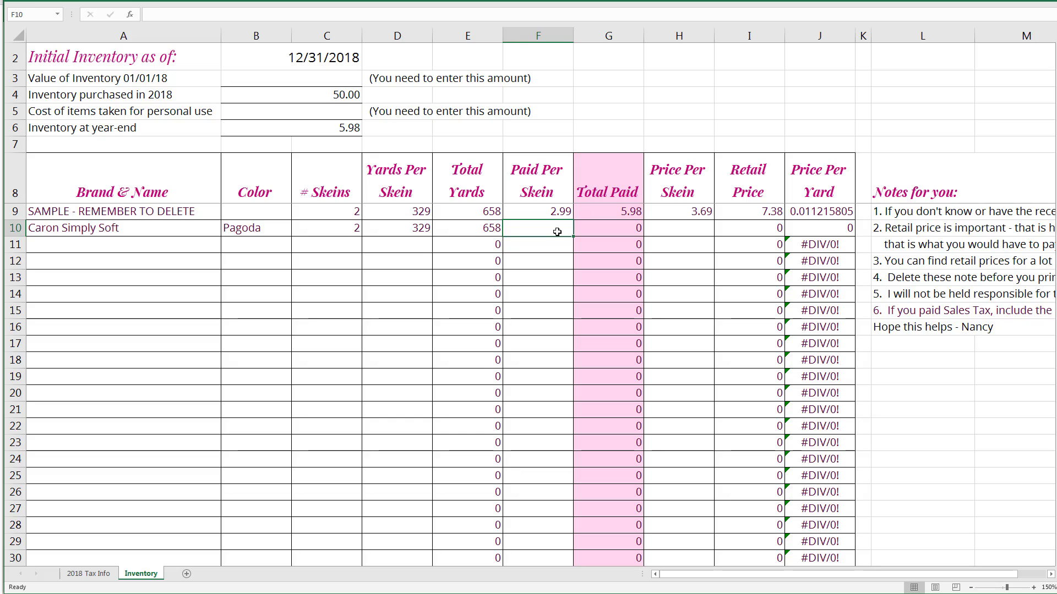
type("2.49")
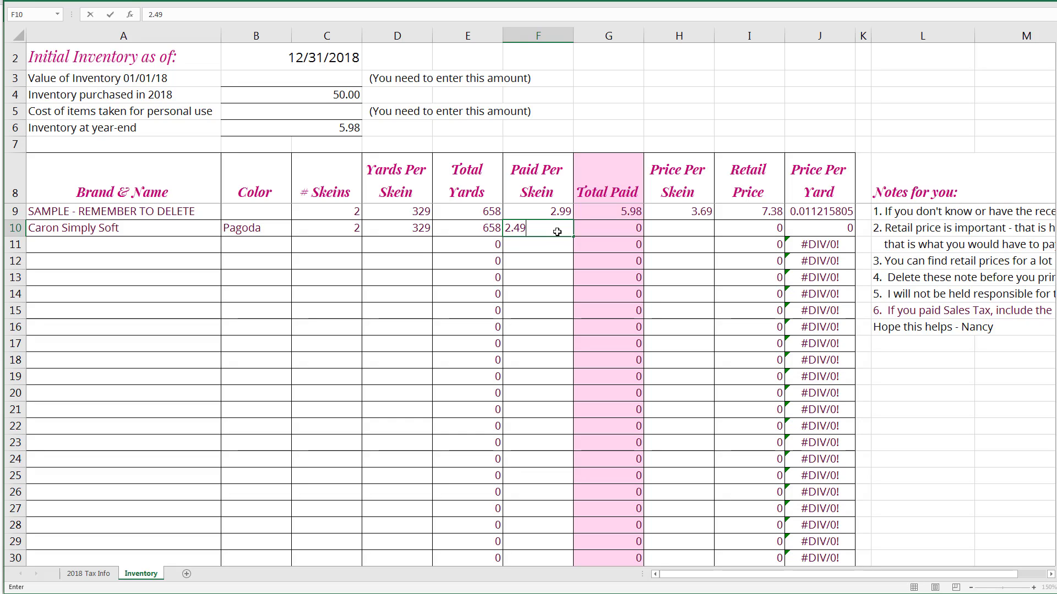
key("Tab")
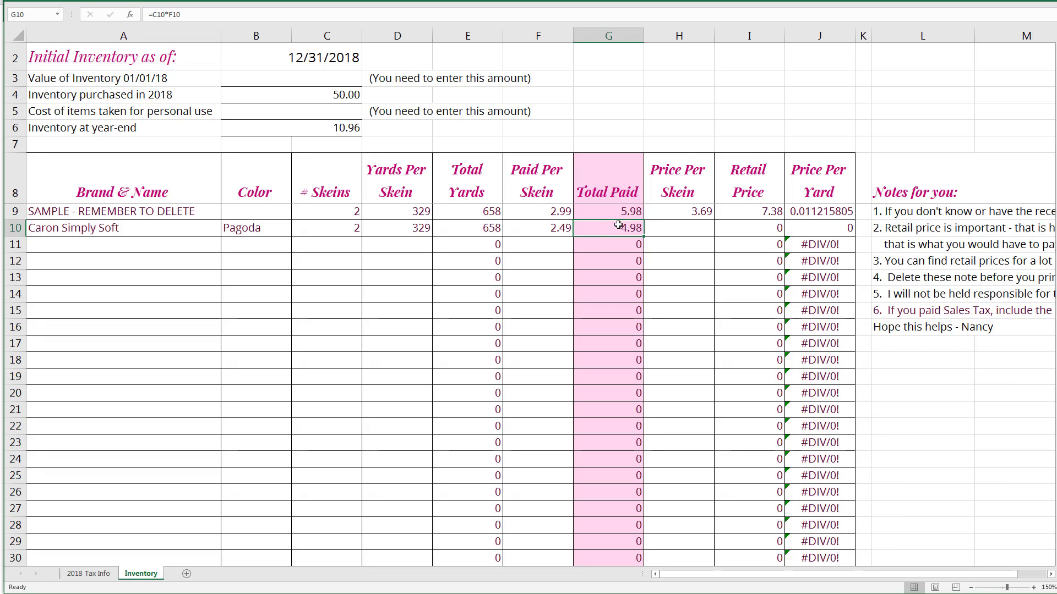
left_click(669, 229)
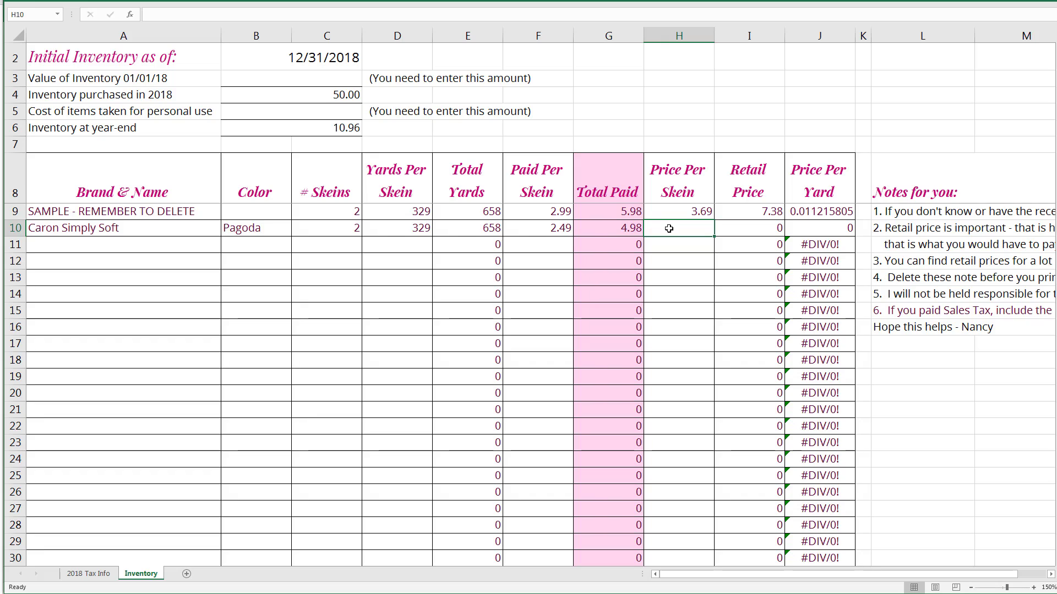
type("4.99")
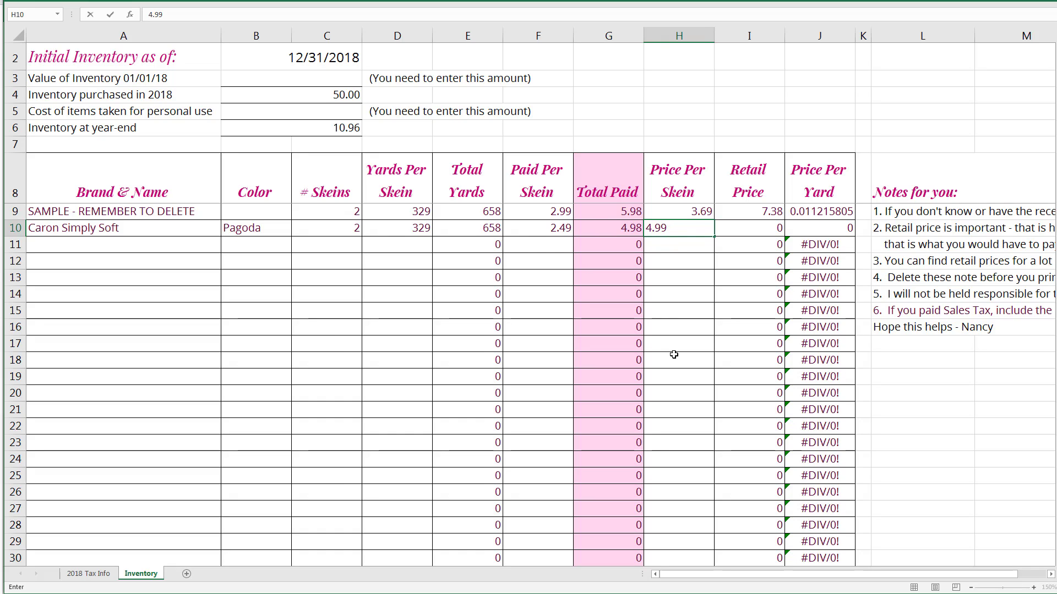
key("Tab")
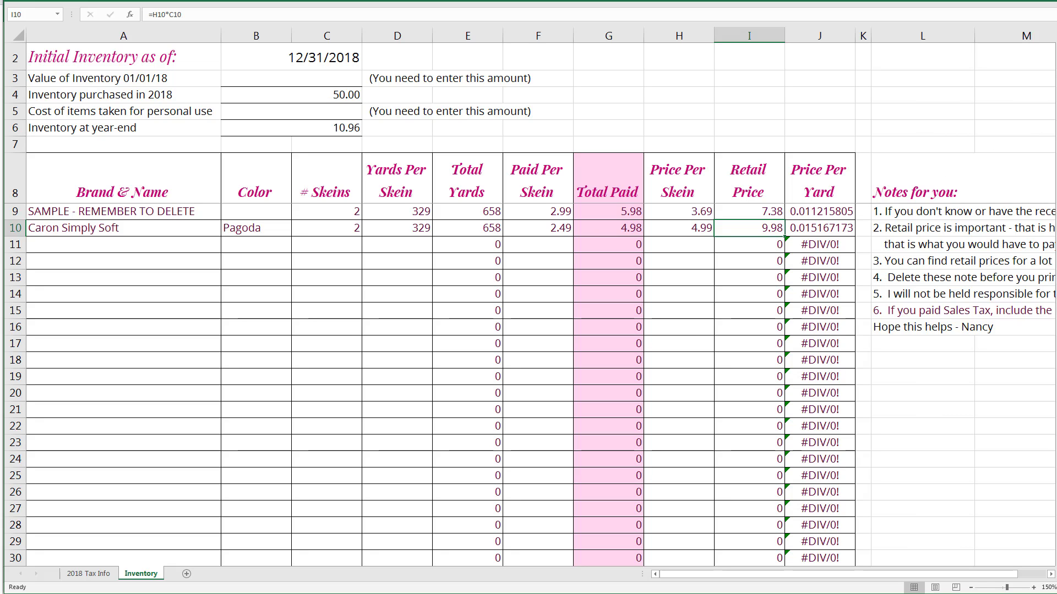
Check the Totals row at the end of the Inventory list and return to the 2018 Tax Info sheet
scroll(530, 385, "down", 9)
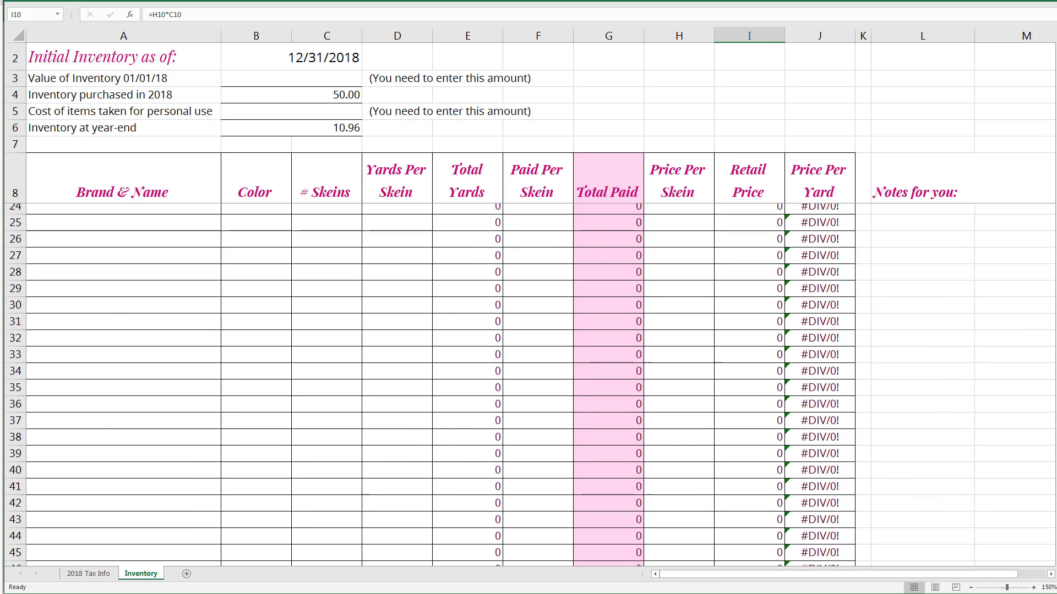
scroll(1055, 222, "down", 20)
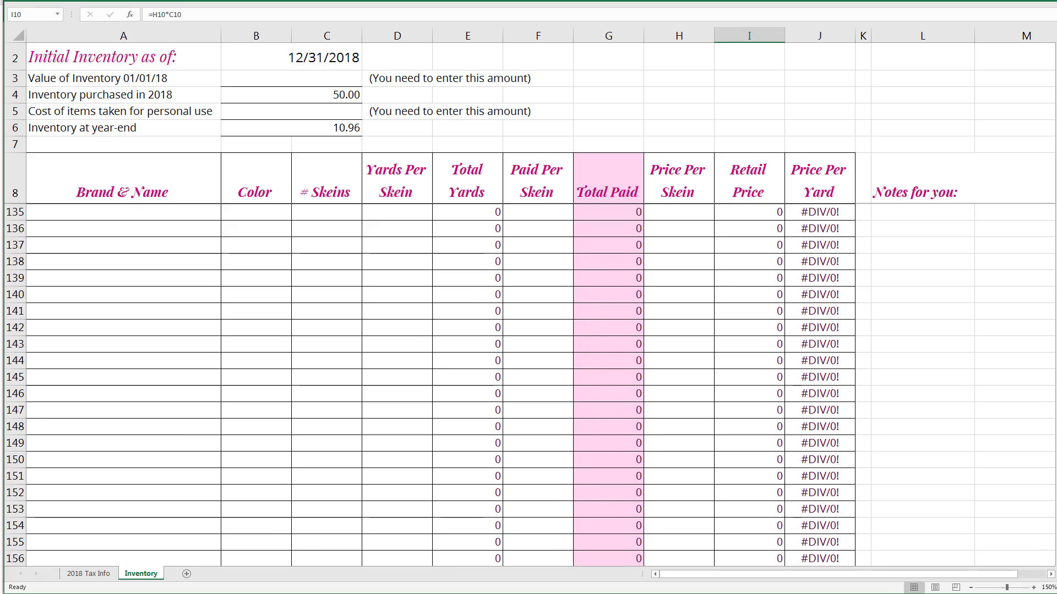
scroll(1056, 222, "down", 20)
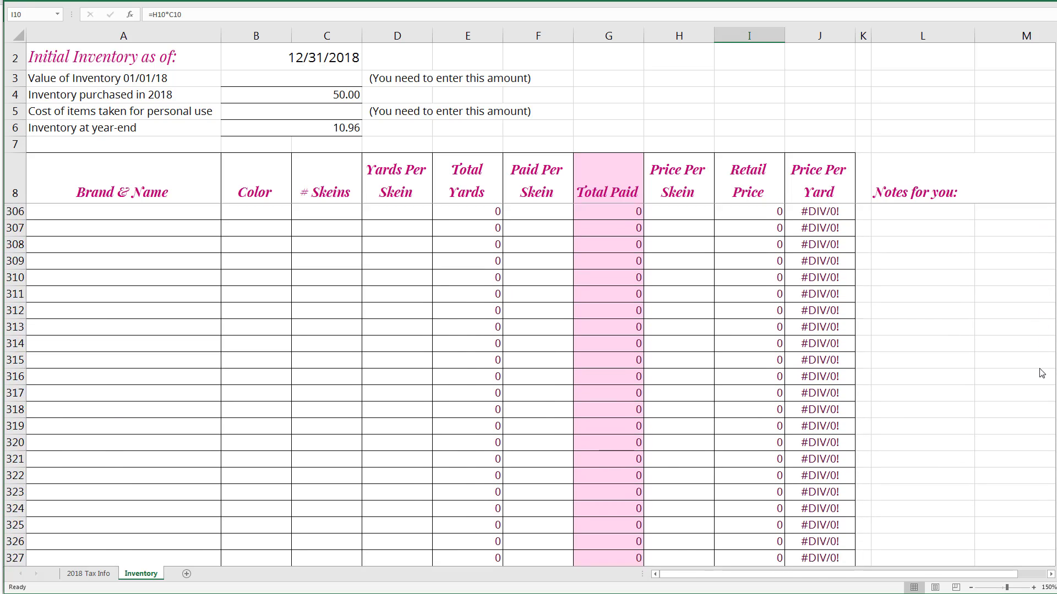
scroll(1033, 430, "down", 20)
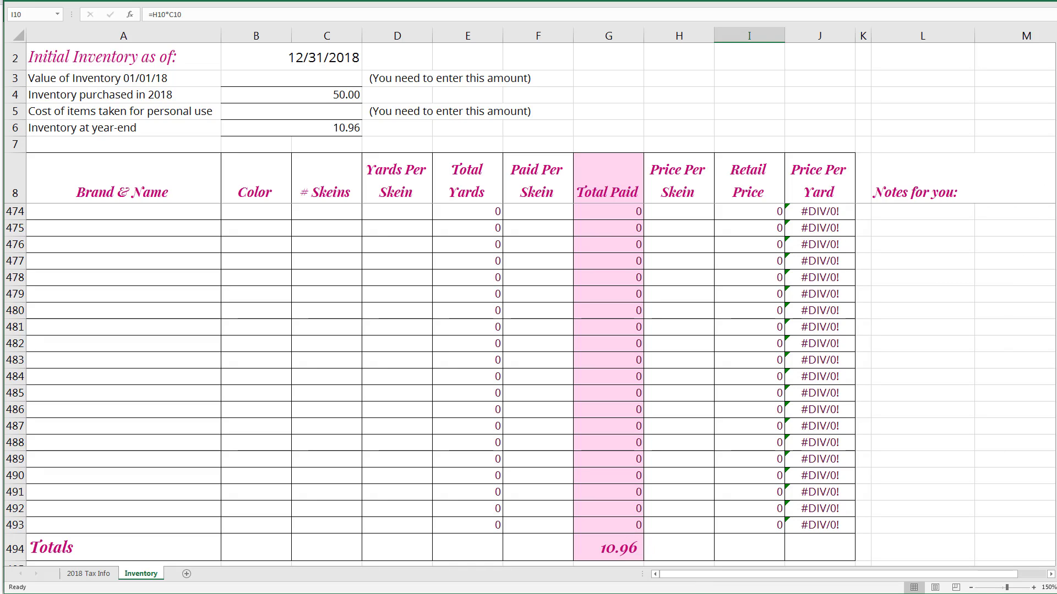
scroll(946, 239, "up", 20)
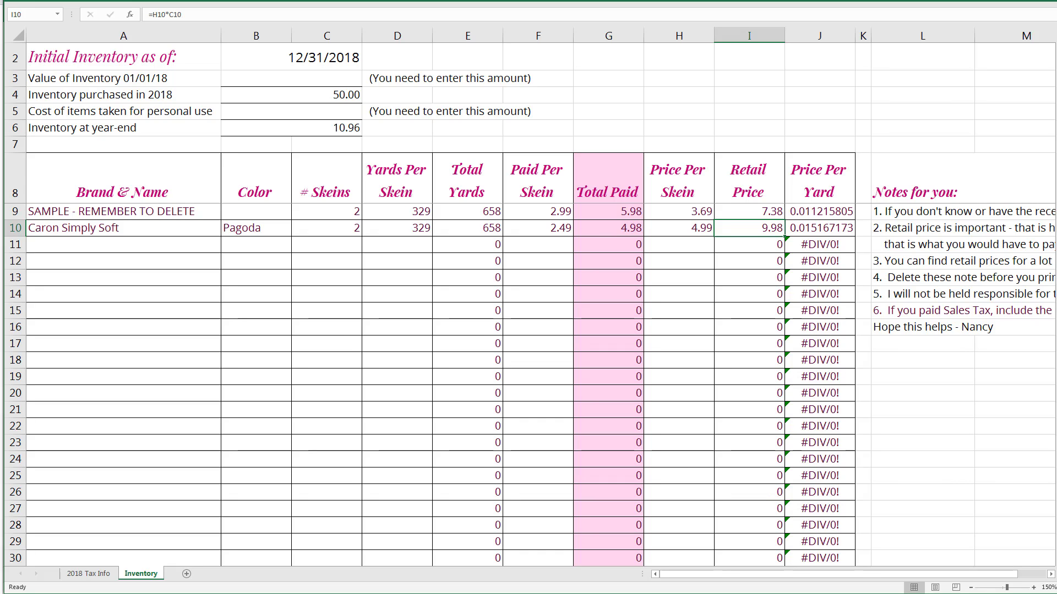
left_click(87, 576)
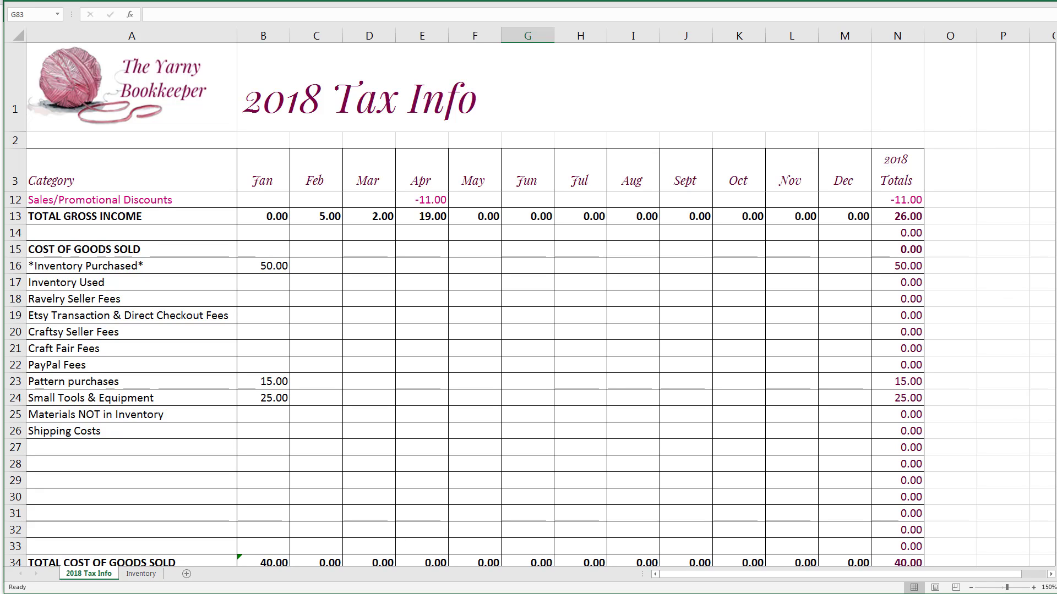
scroll(531, 379, "up", 3)
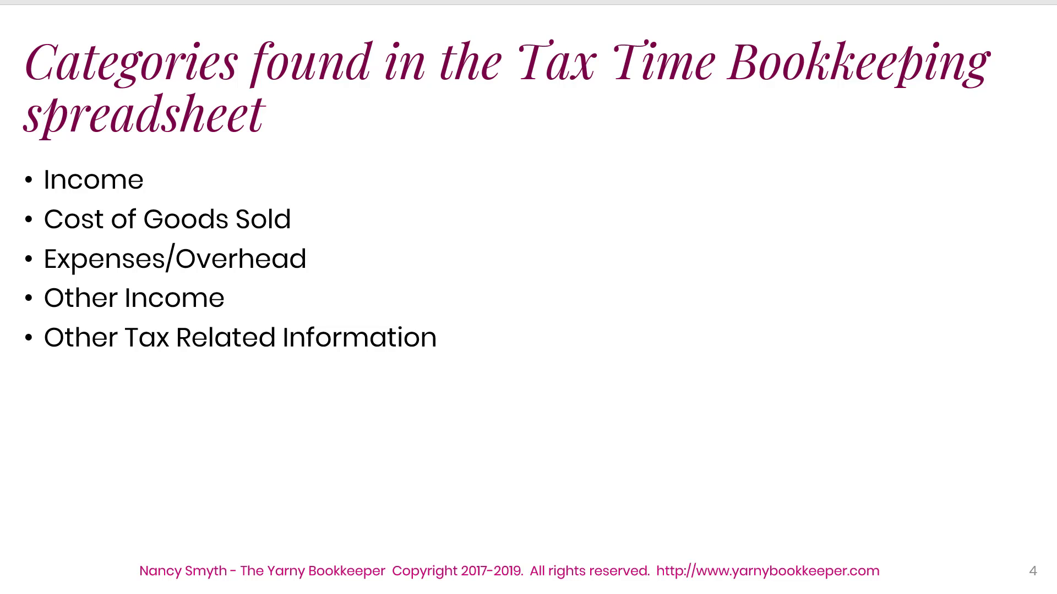
key("Right")
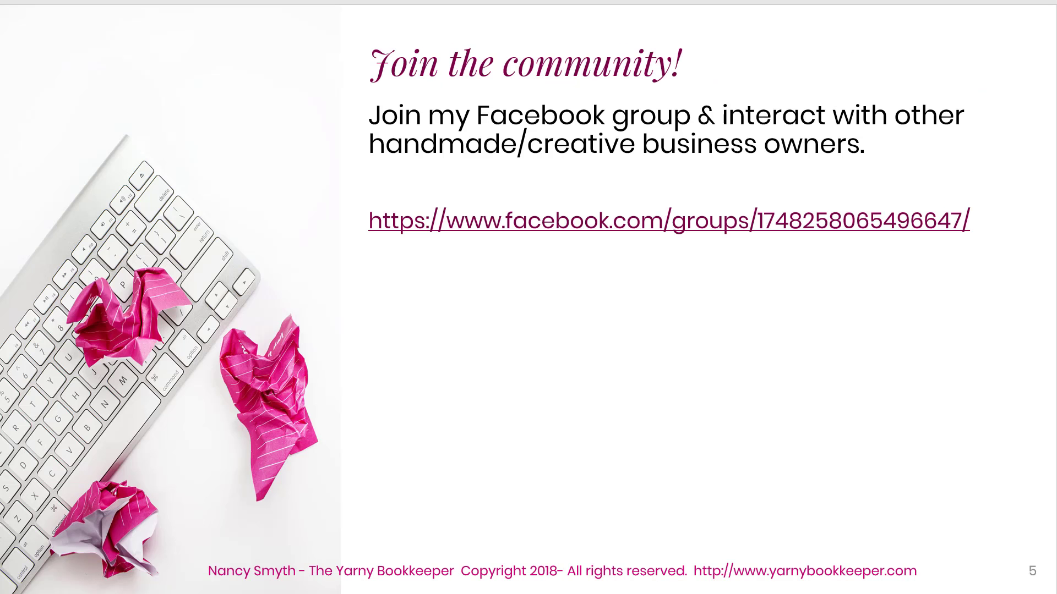